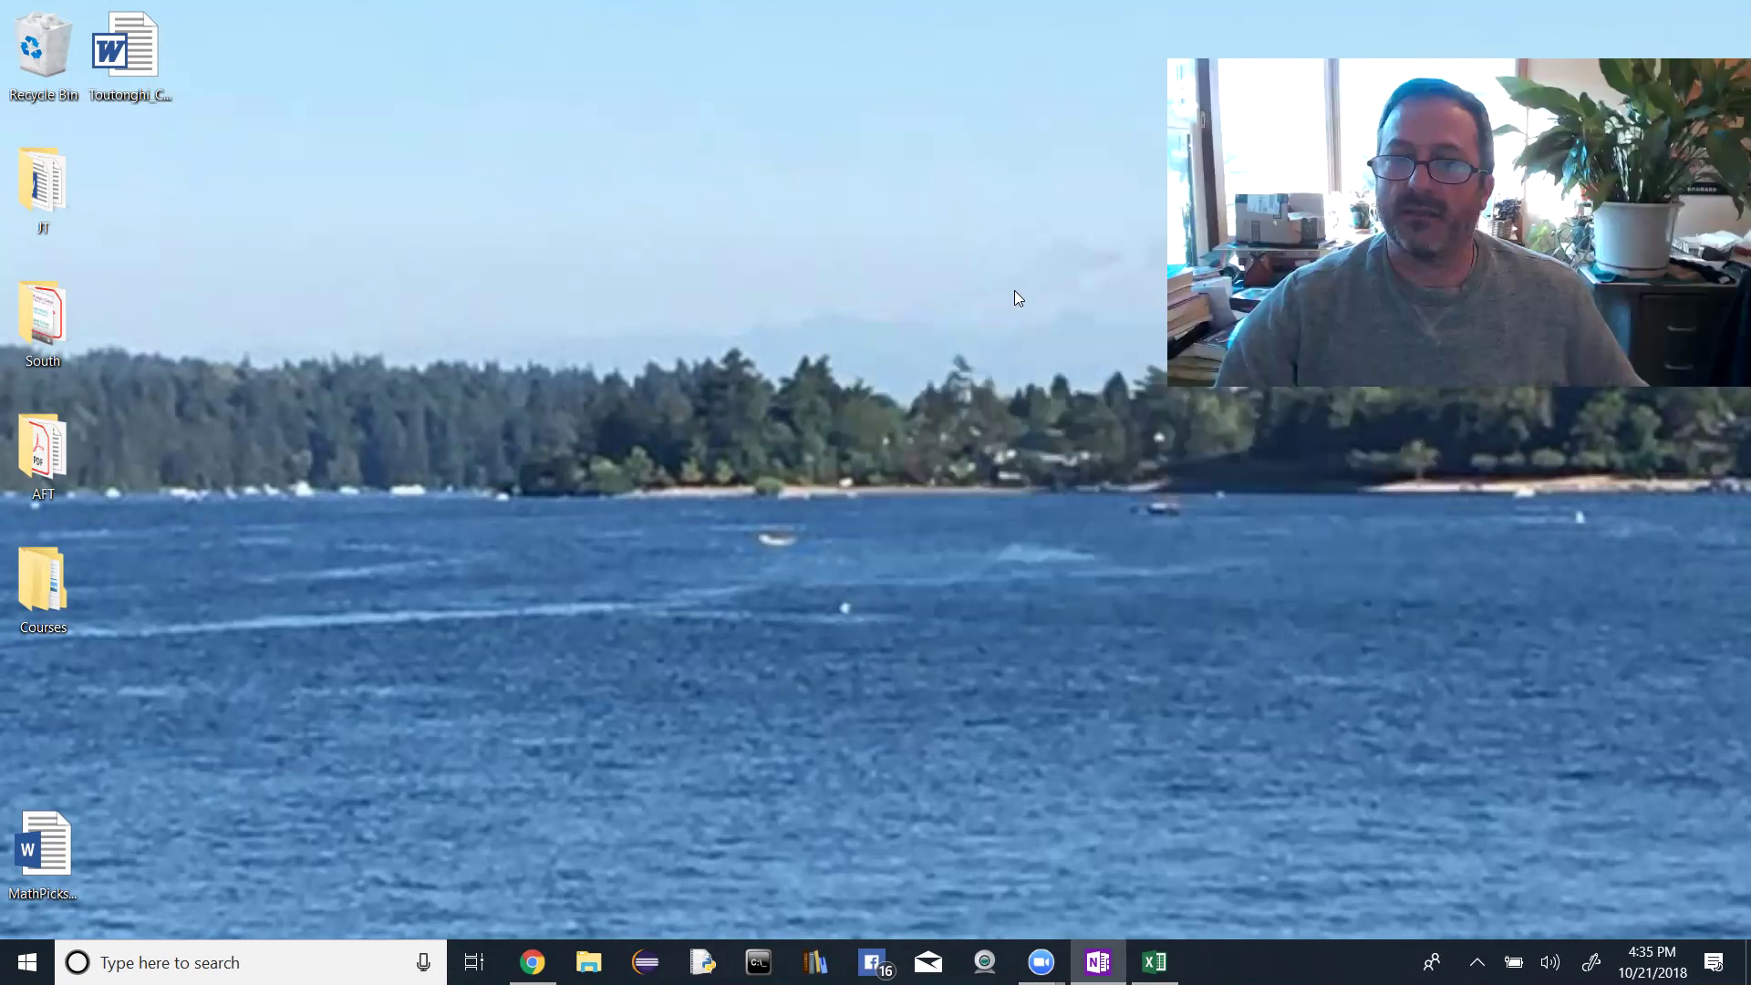
Step: Bring up the OneNote Binomial Distribution page showing the ten-question multiple-choice test example
click(1098, 962)
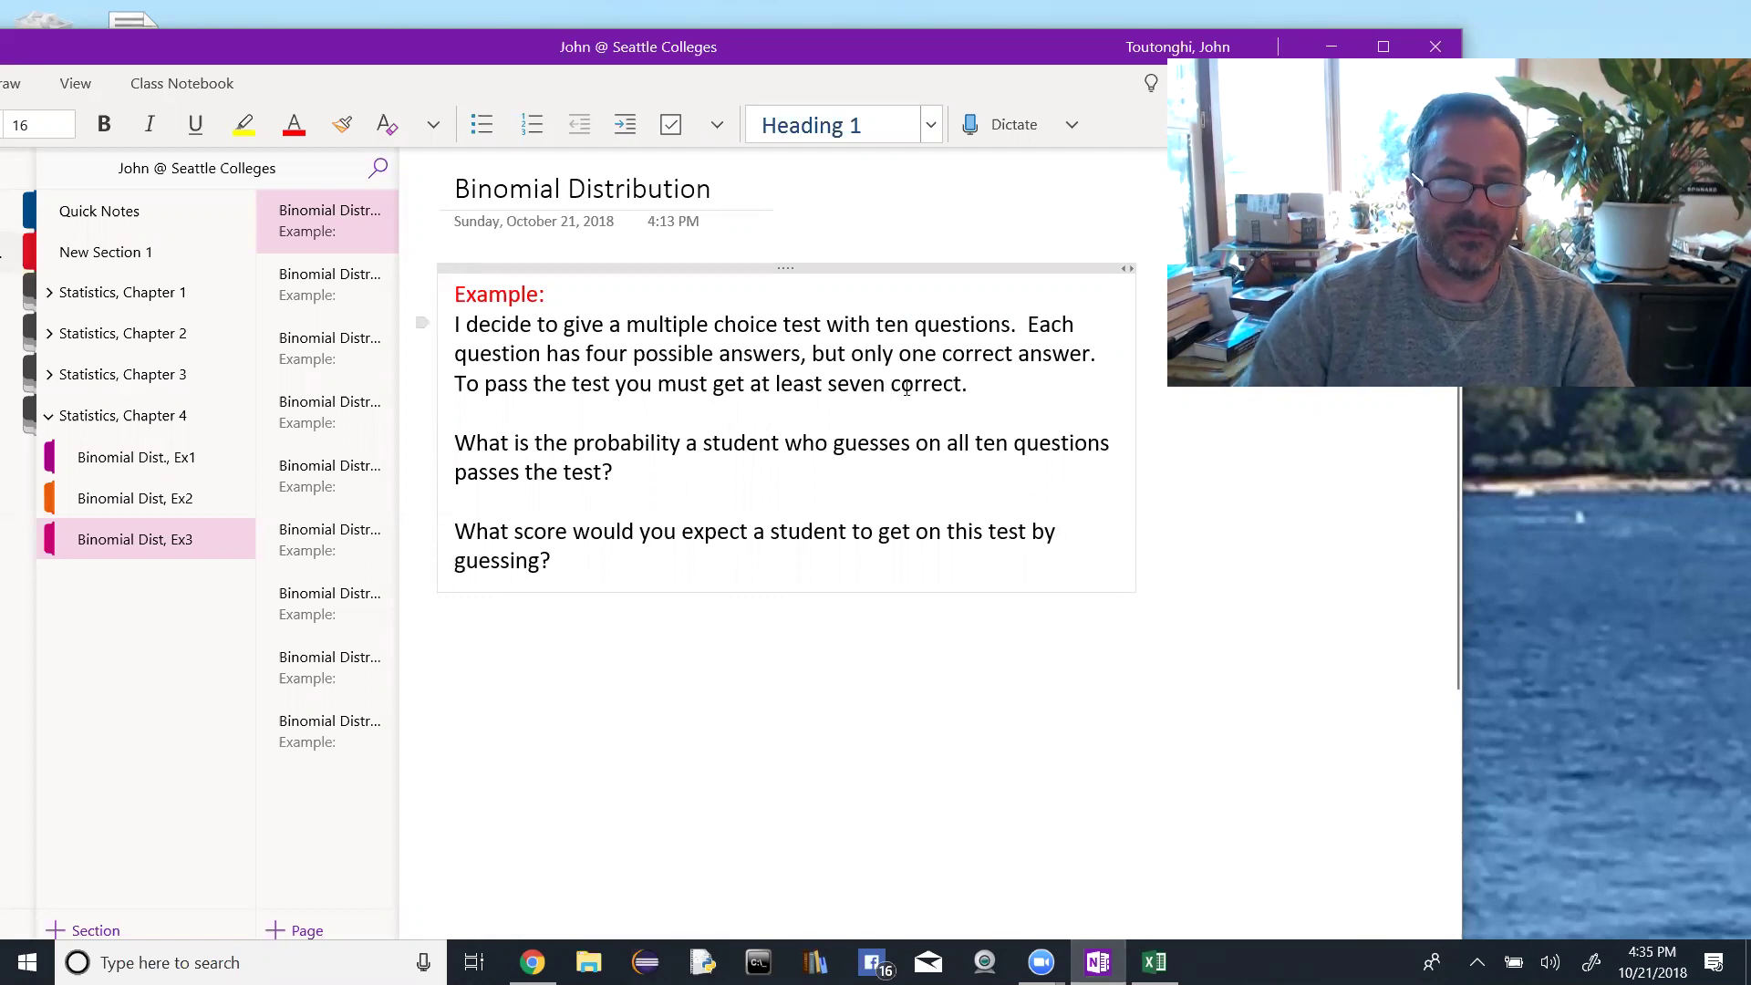
Step: Insert 'questions' before 'correct' in the problem, then go to the Binomial Dist, Ex3 template page
text(pw)
key(BackSpace)
key(BackSpace)
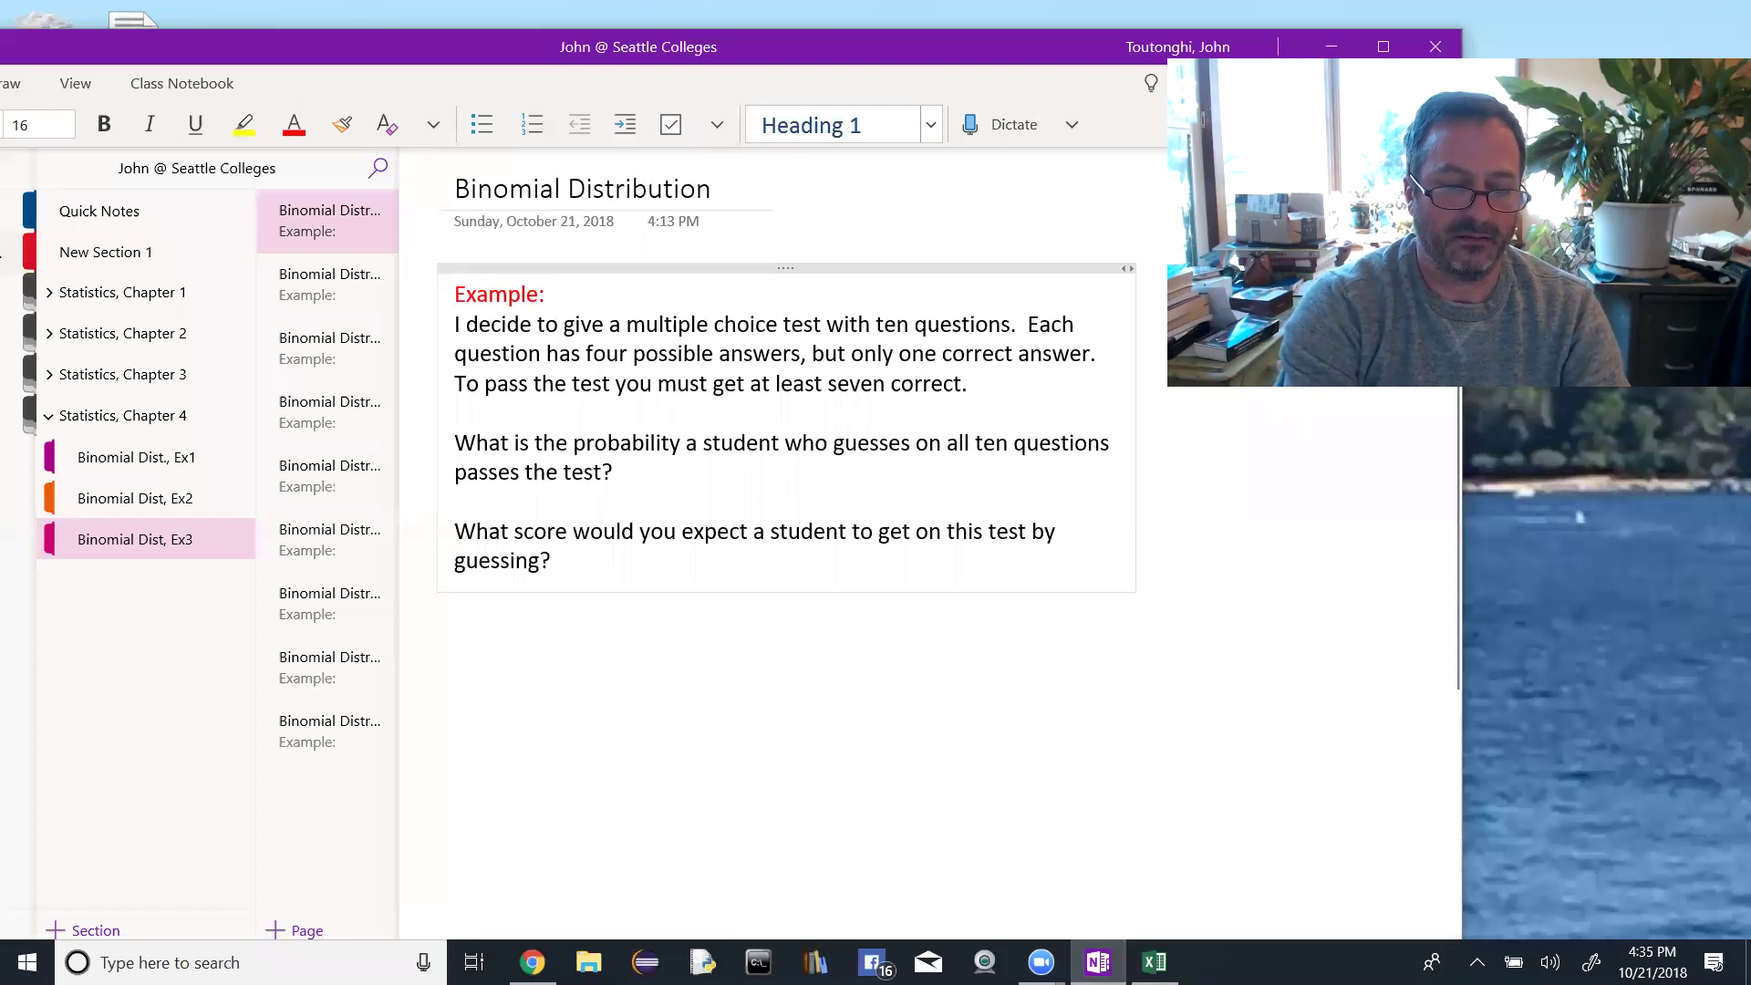
text(questions)
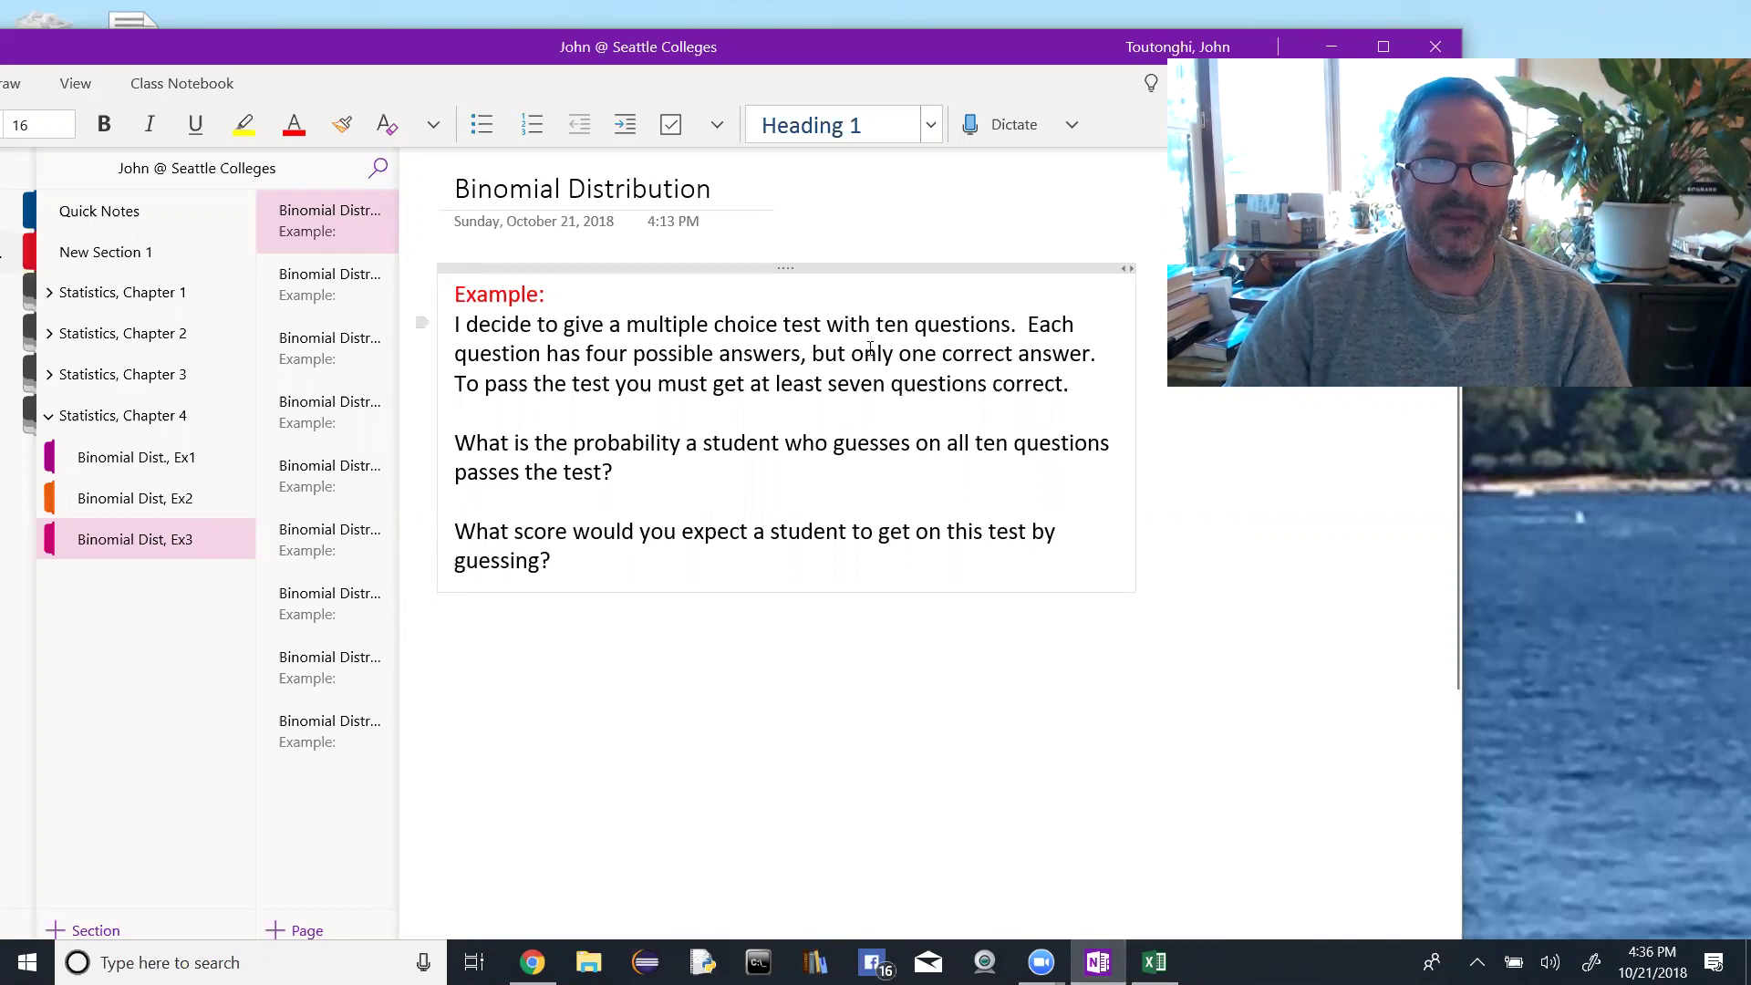
drag(876, 325, 1011, 331)
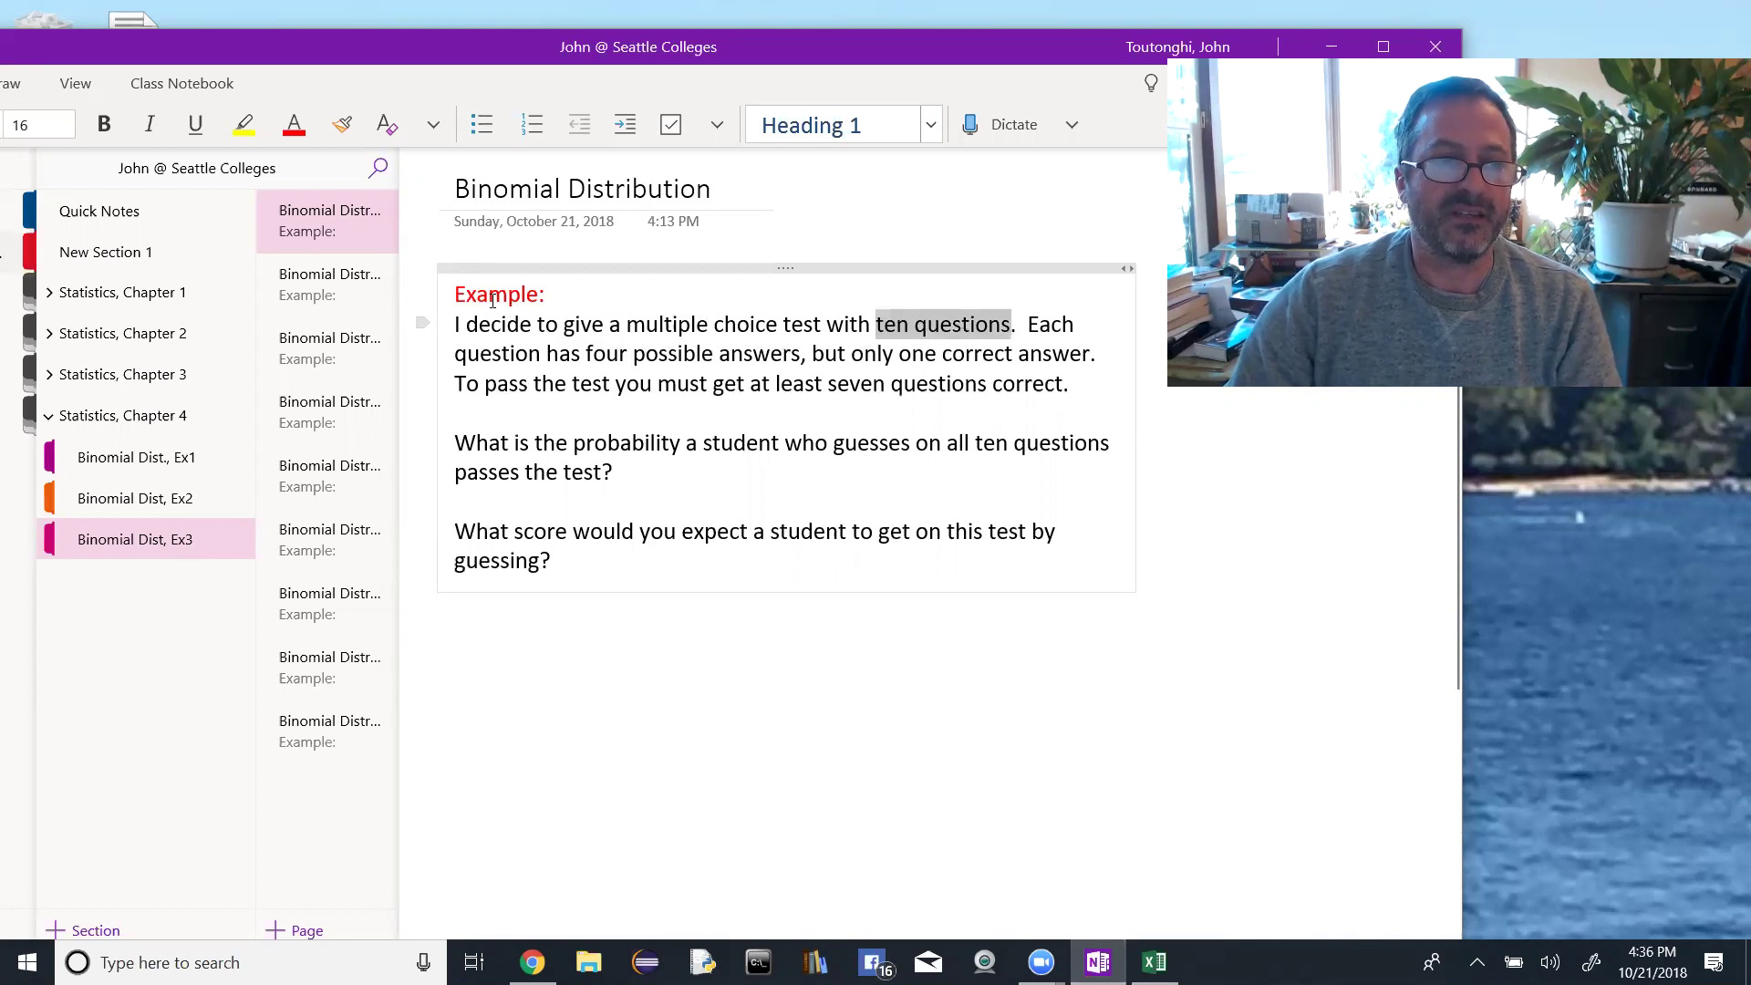
click(340, 288)
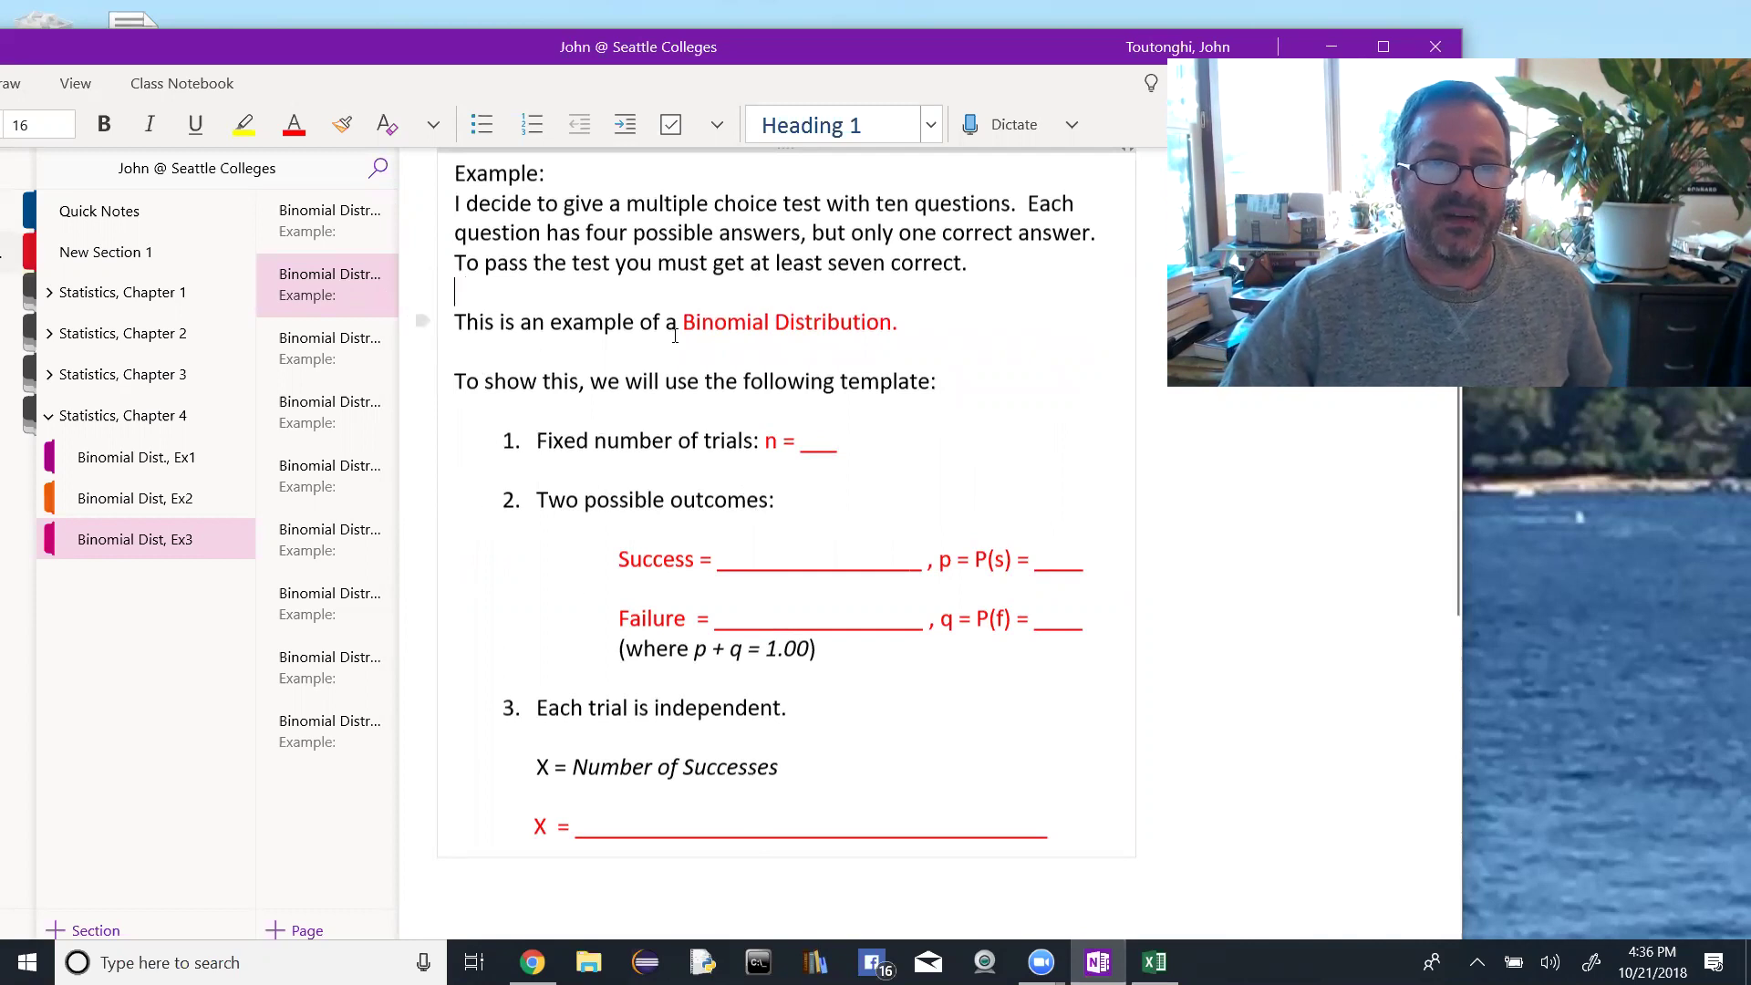
Step: Fill in n = 10 and Success = Correct Answer as underlined entries
drag(800, 448, 837, 447)
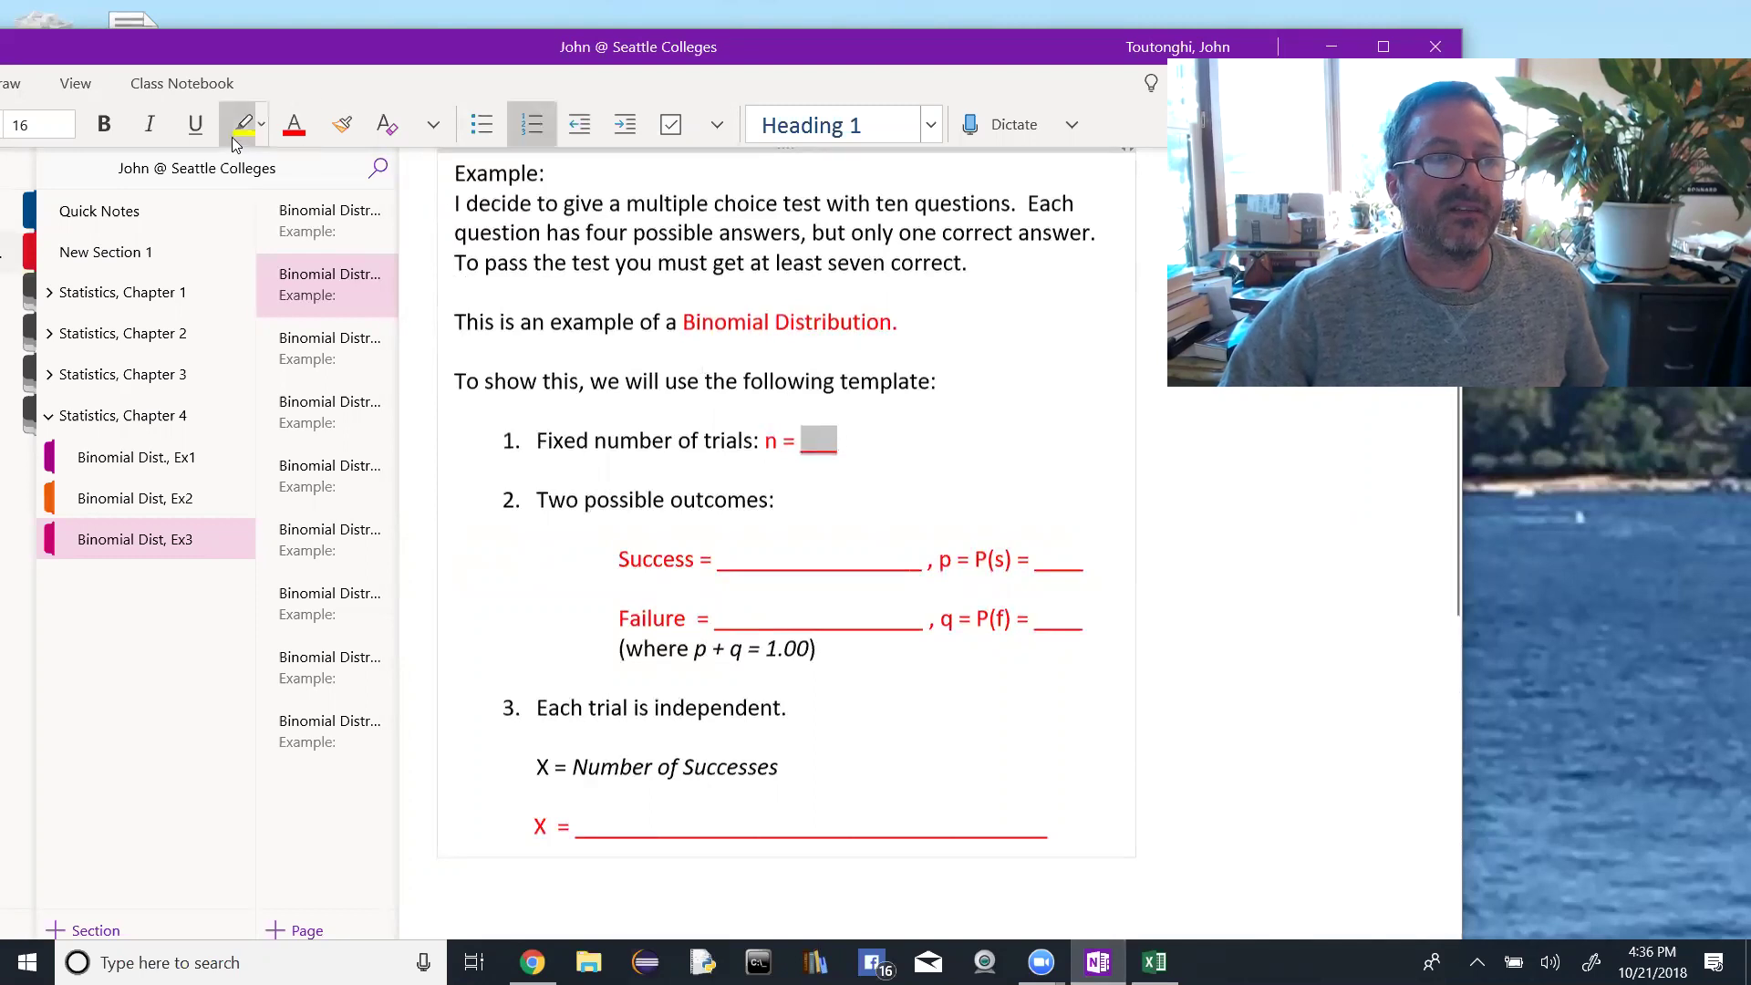
click(194, 124)
text(10)
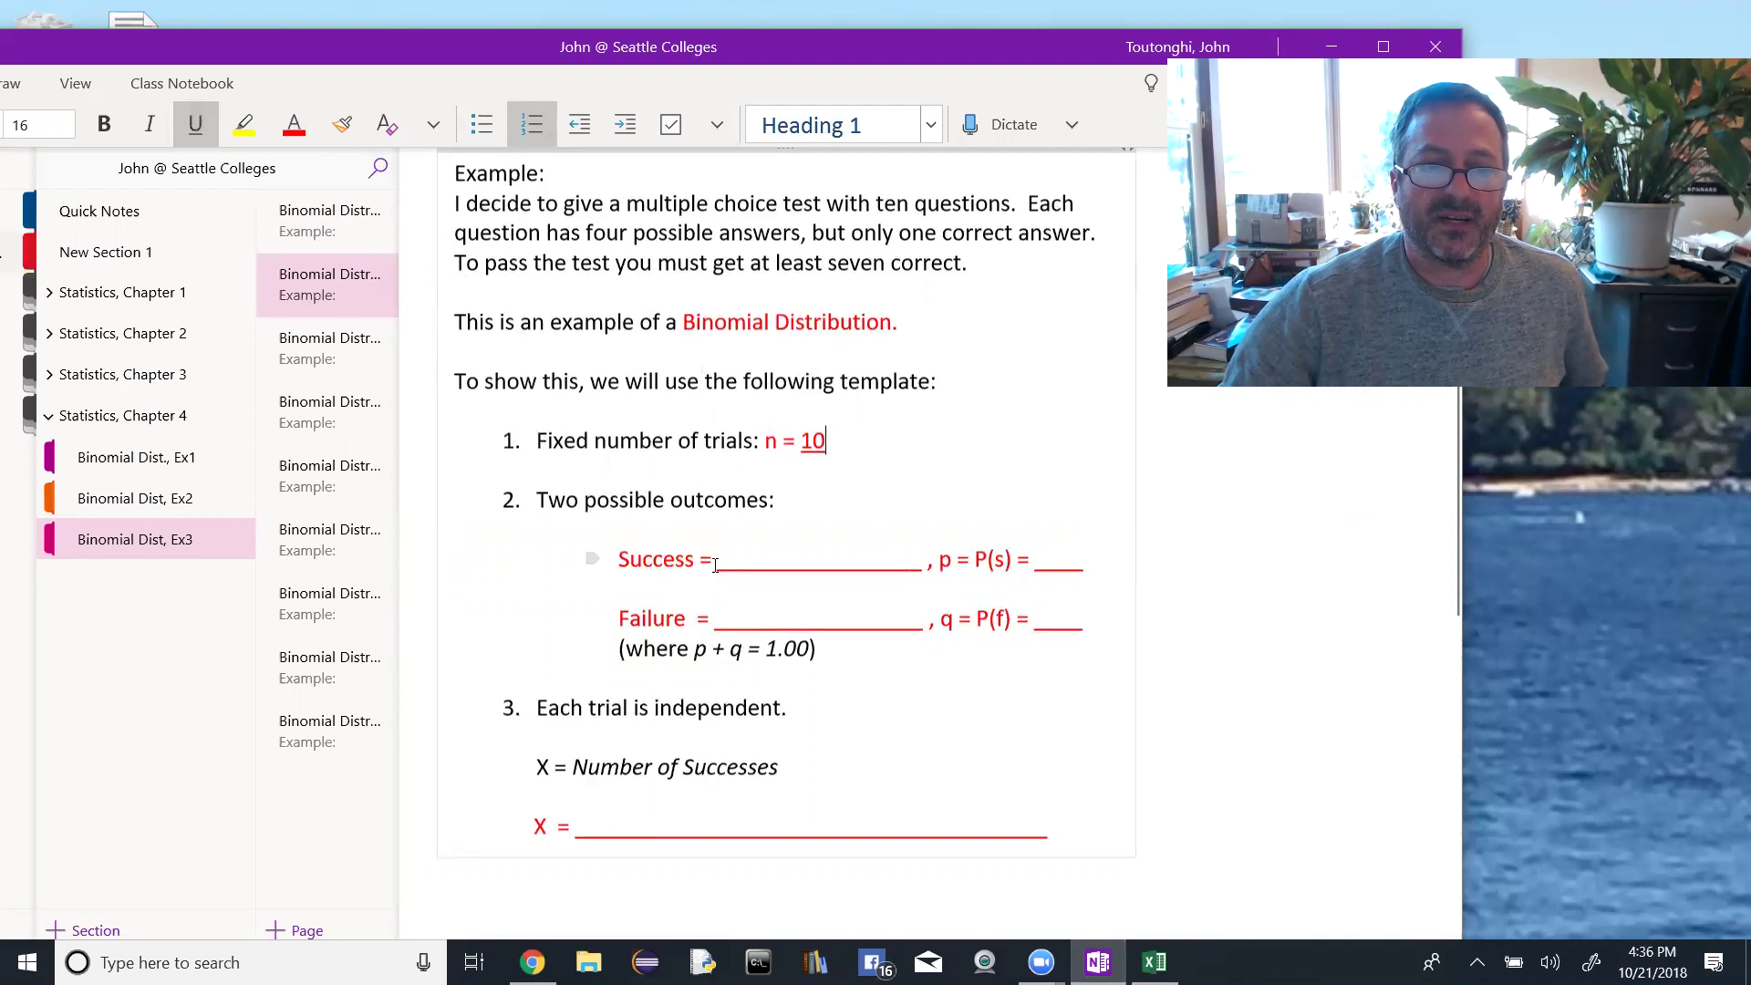
drag(725, 564, 917, 565)
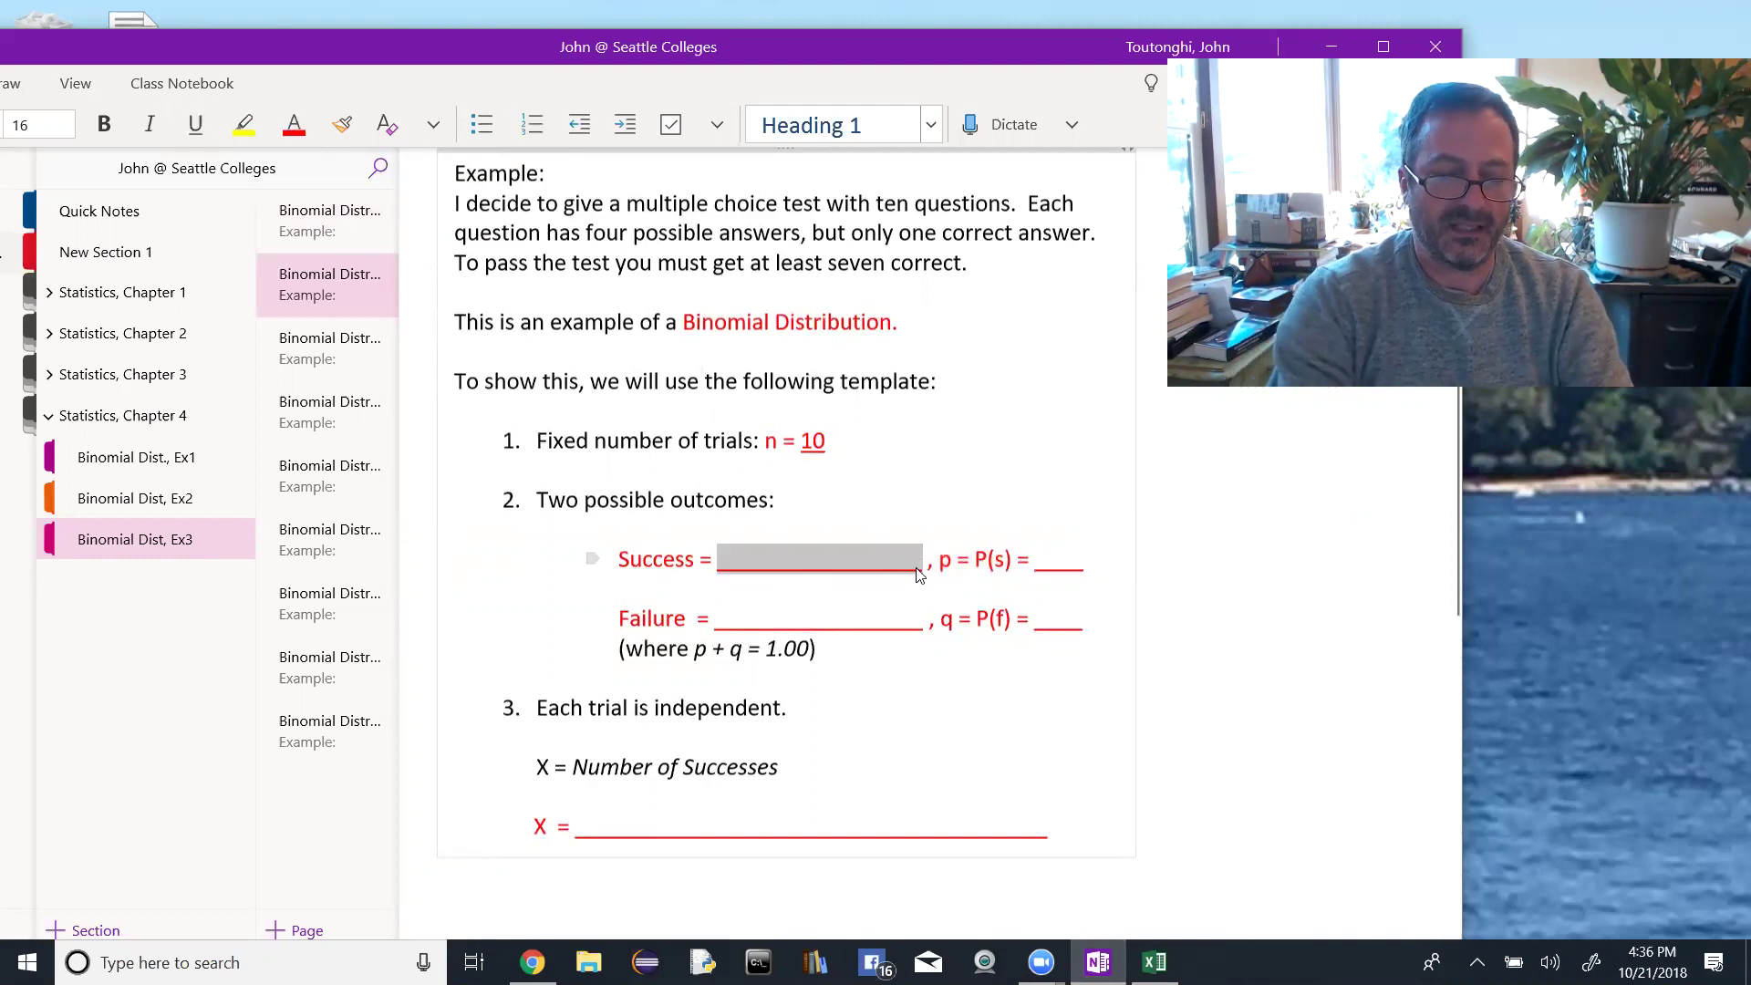
click(195, 124)
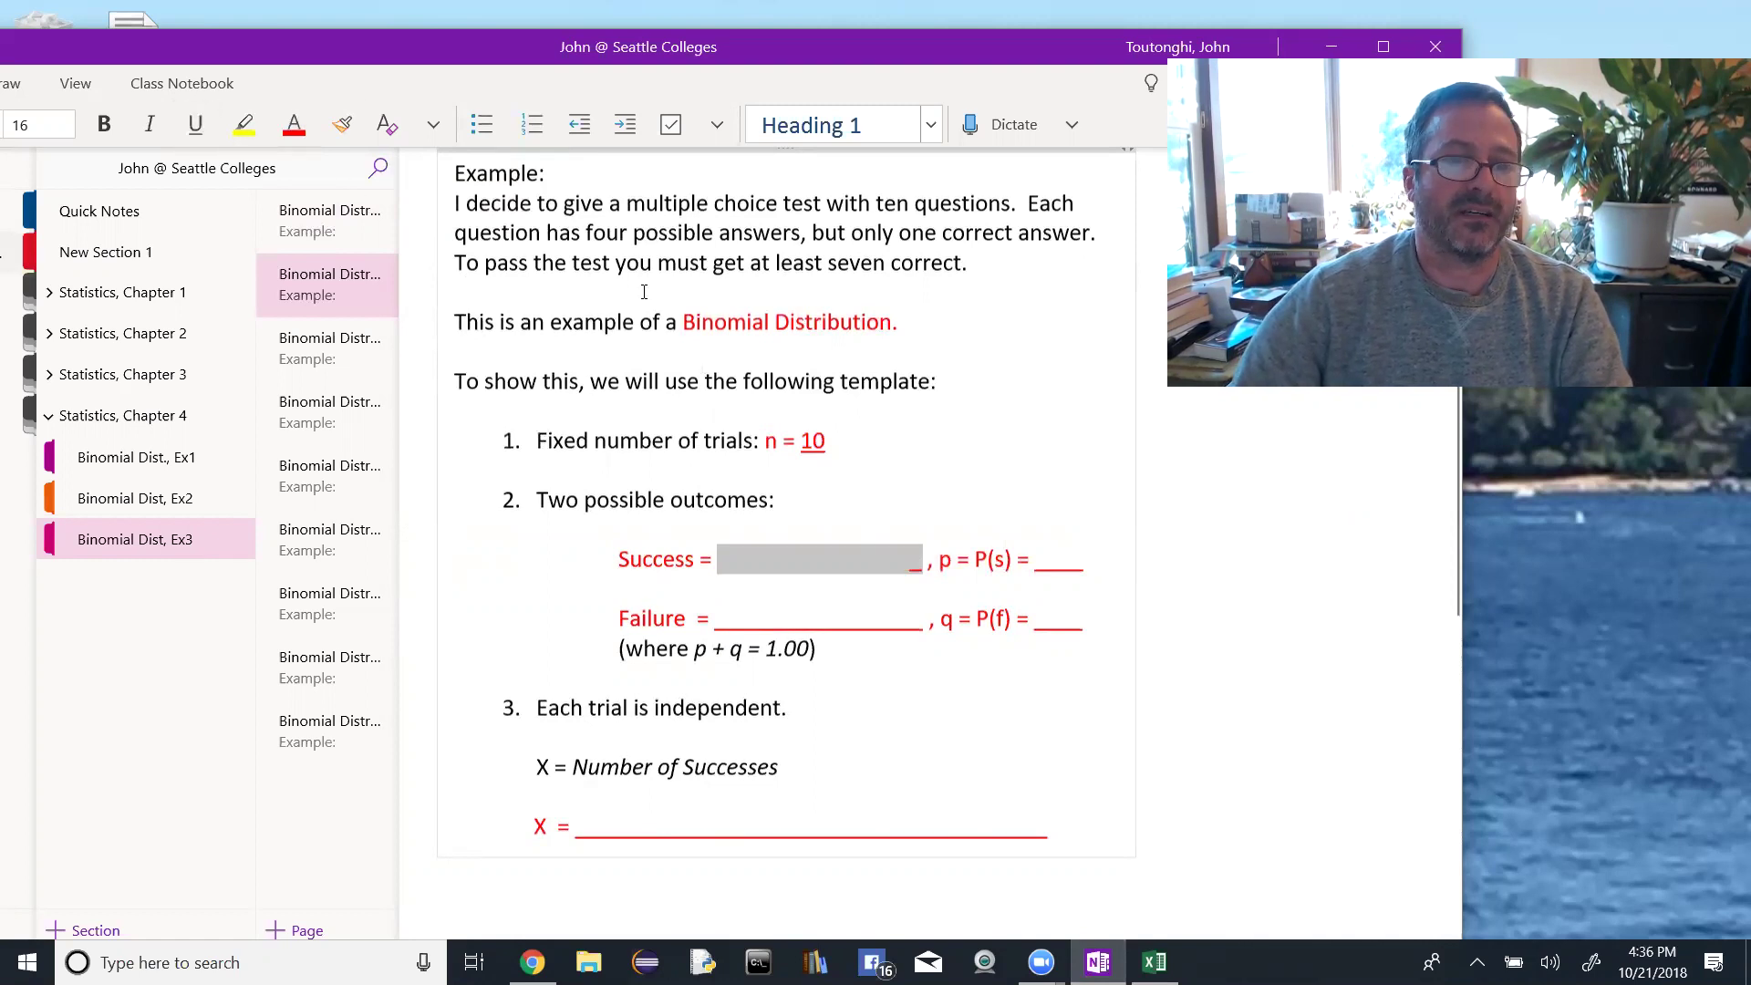
click(209, 137)
text(Correc)
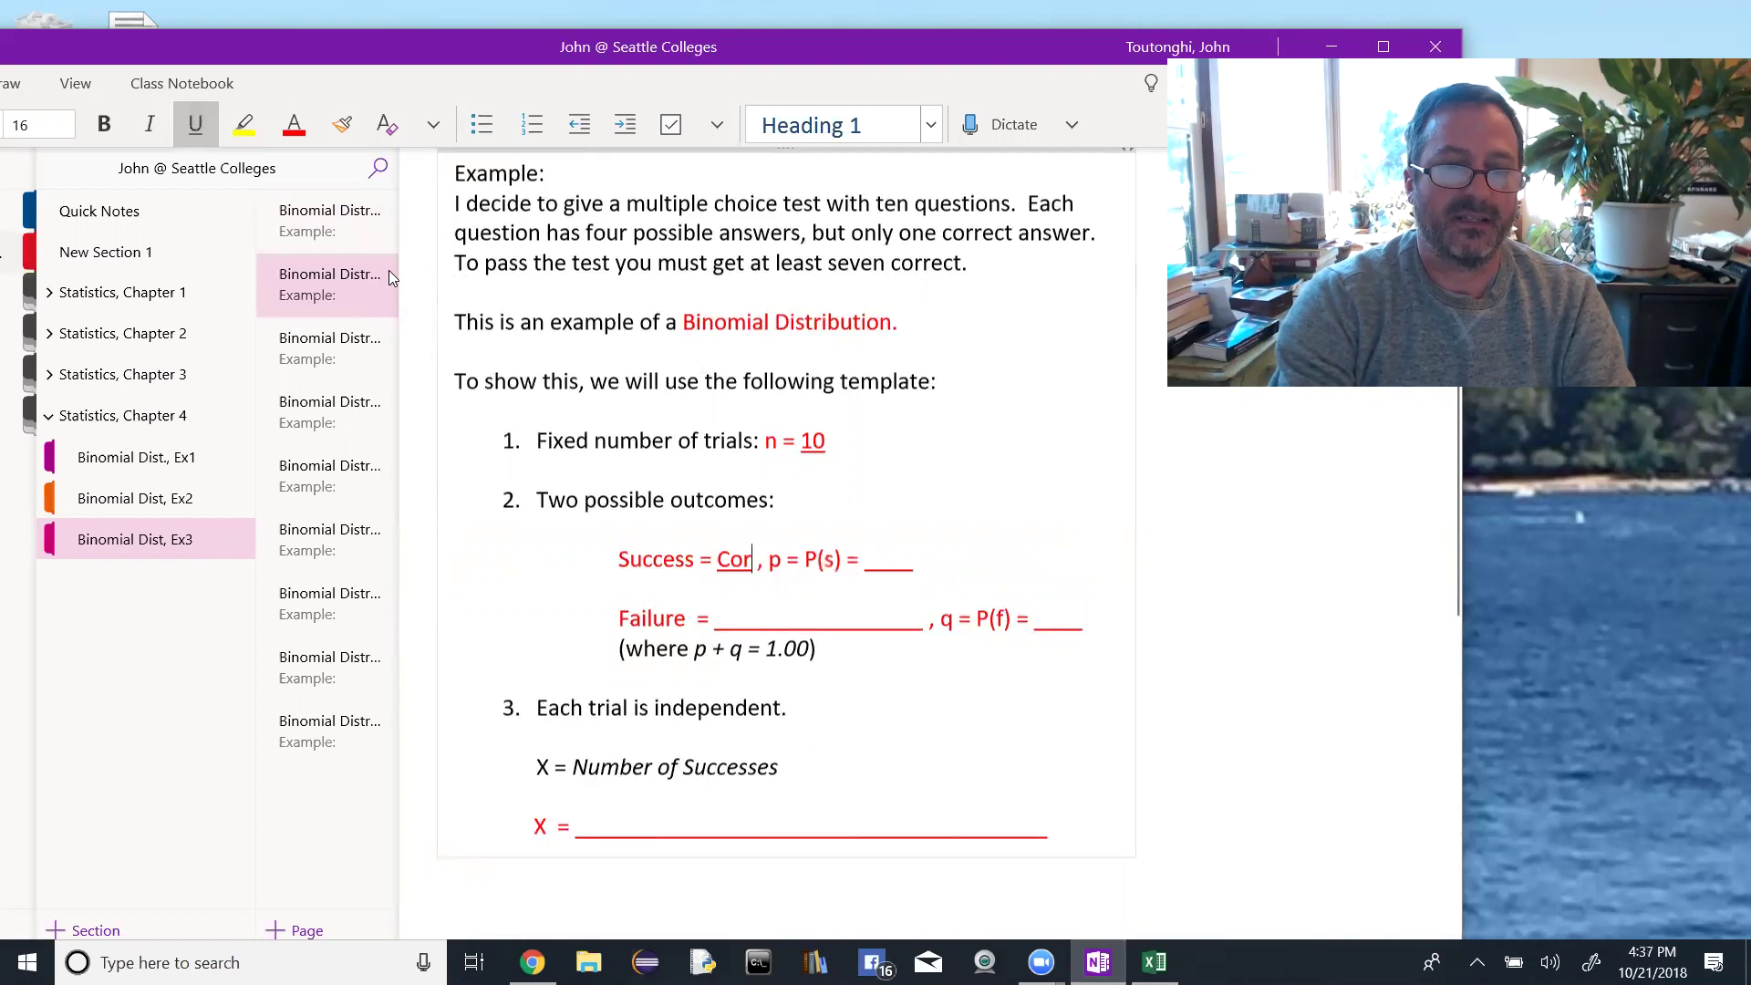
text(t Anser)
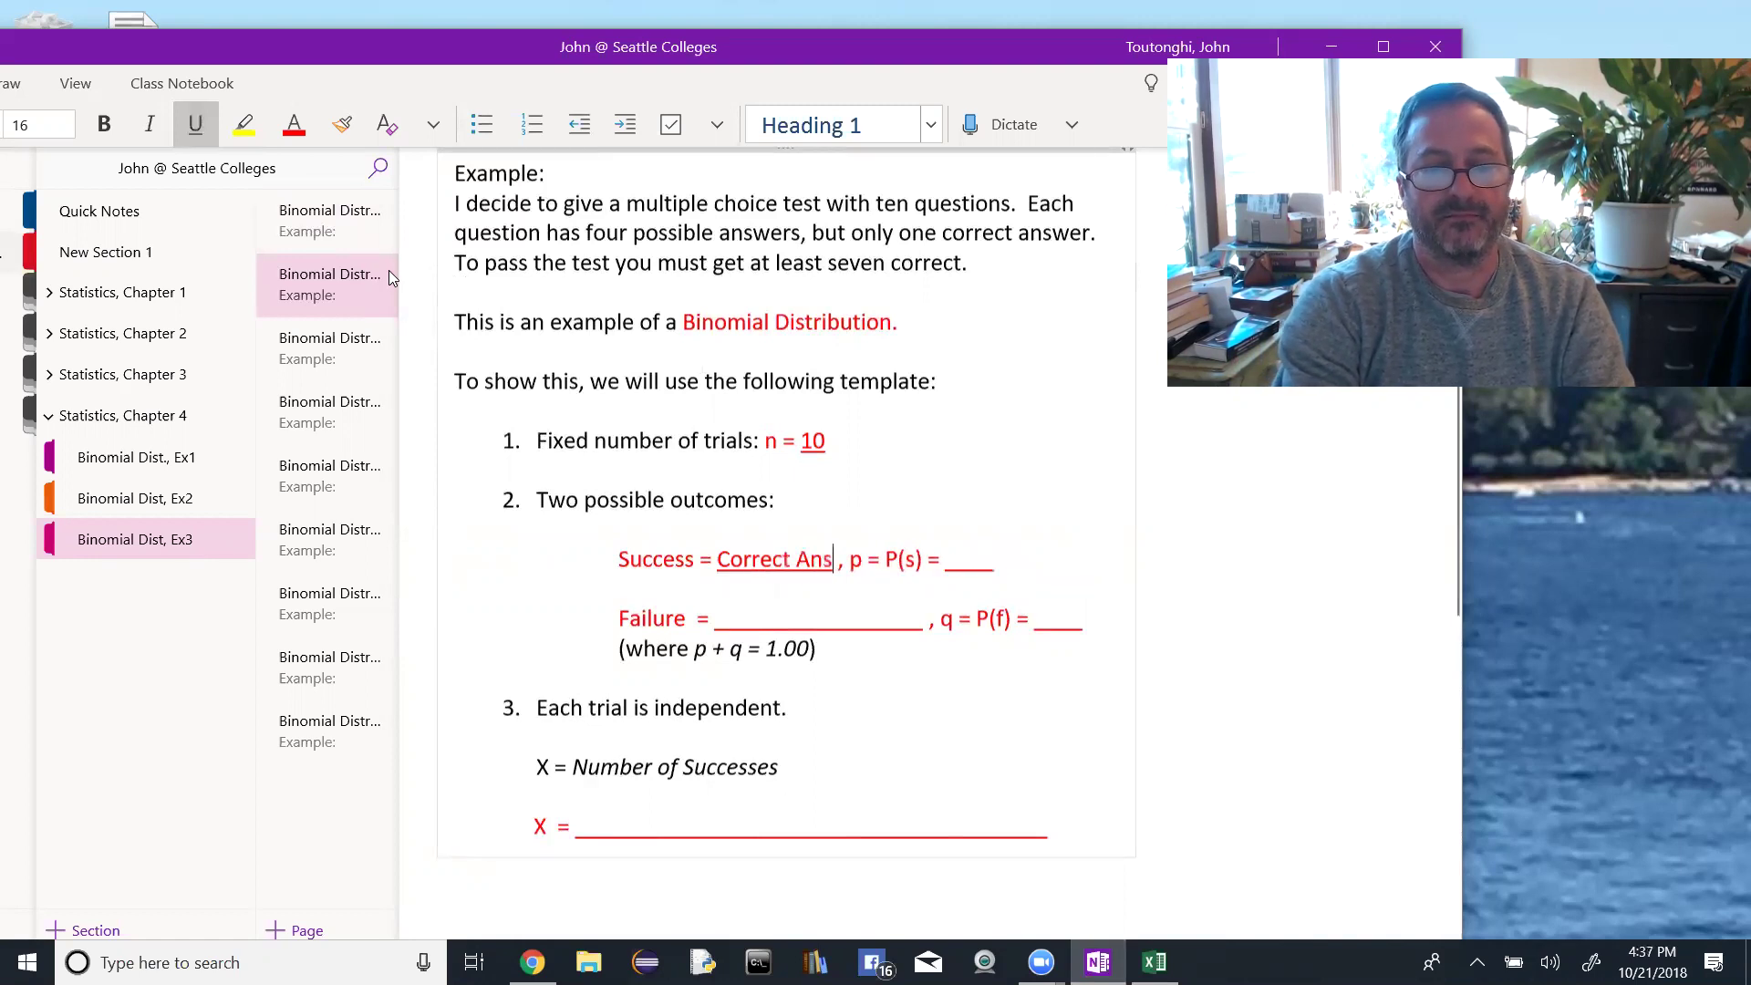
key(BackSpace)
key(BackSpace)
text(wer)
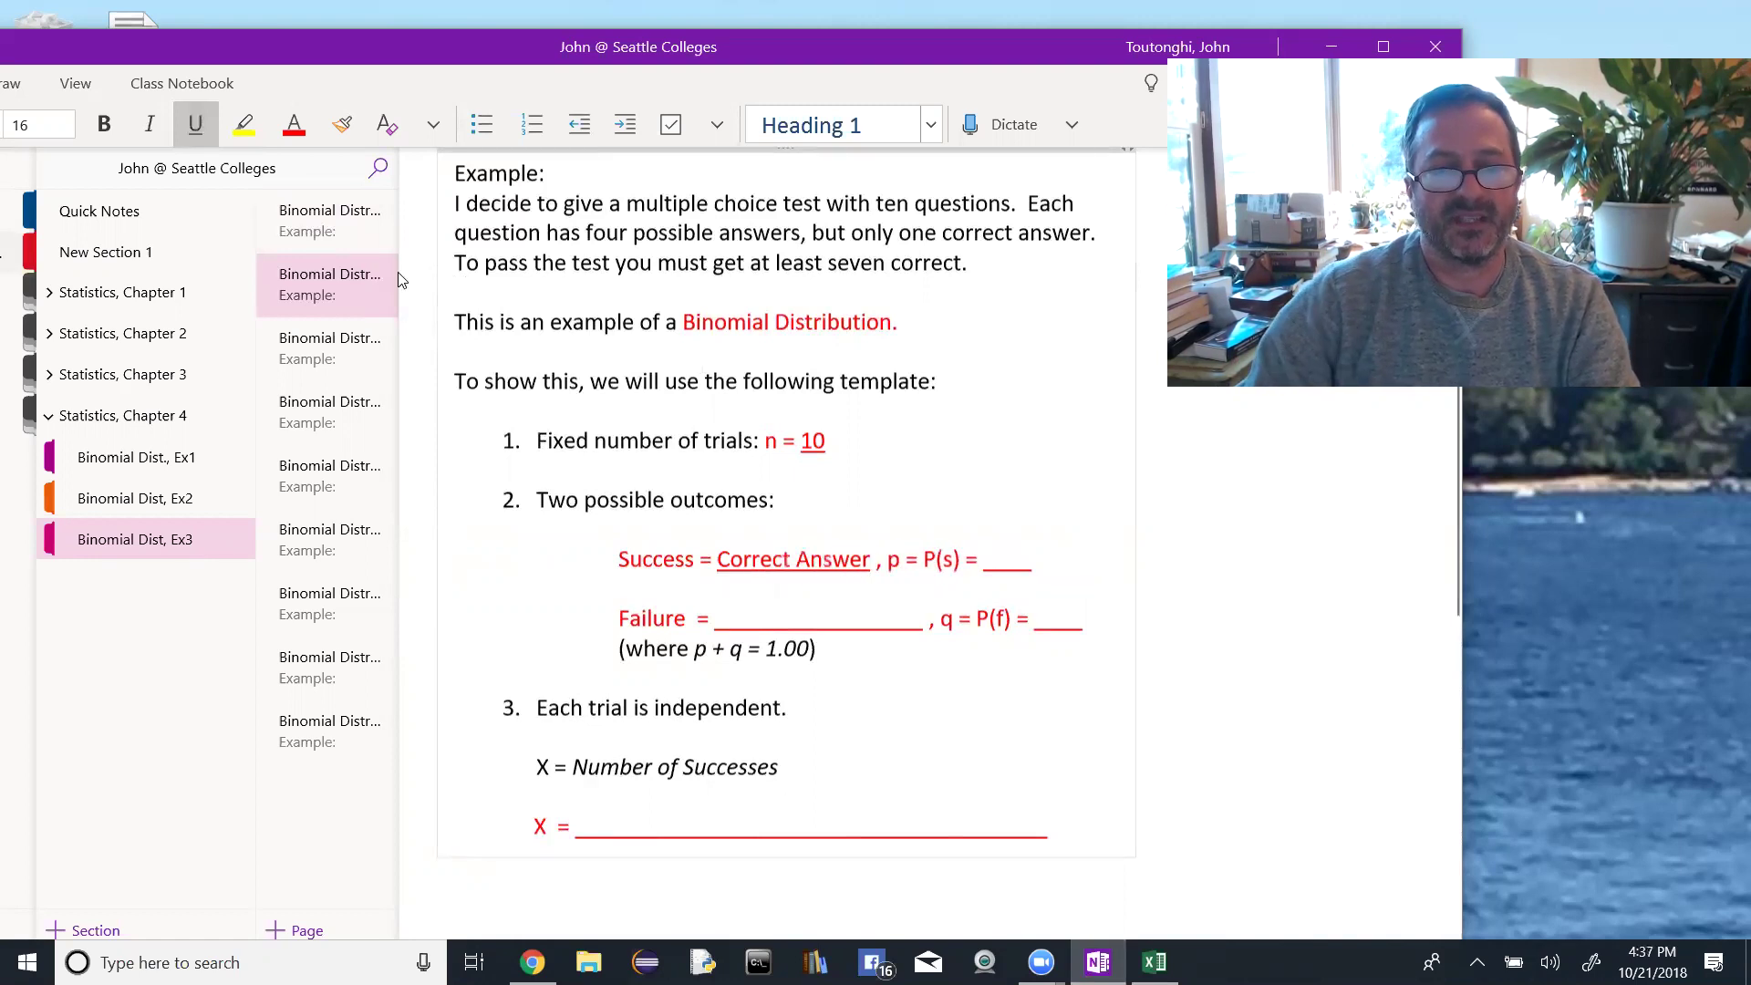
Step: Enter Failure = Incorrect Answer, p = 0.25 and q = 0.75 in the template
drag(715, 620, 870, 636)
text(Incorre)
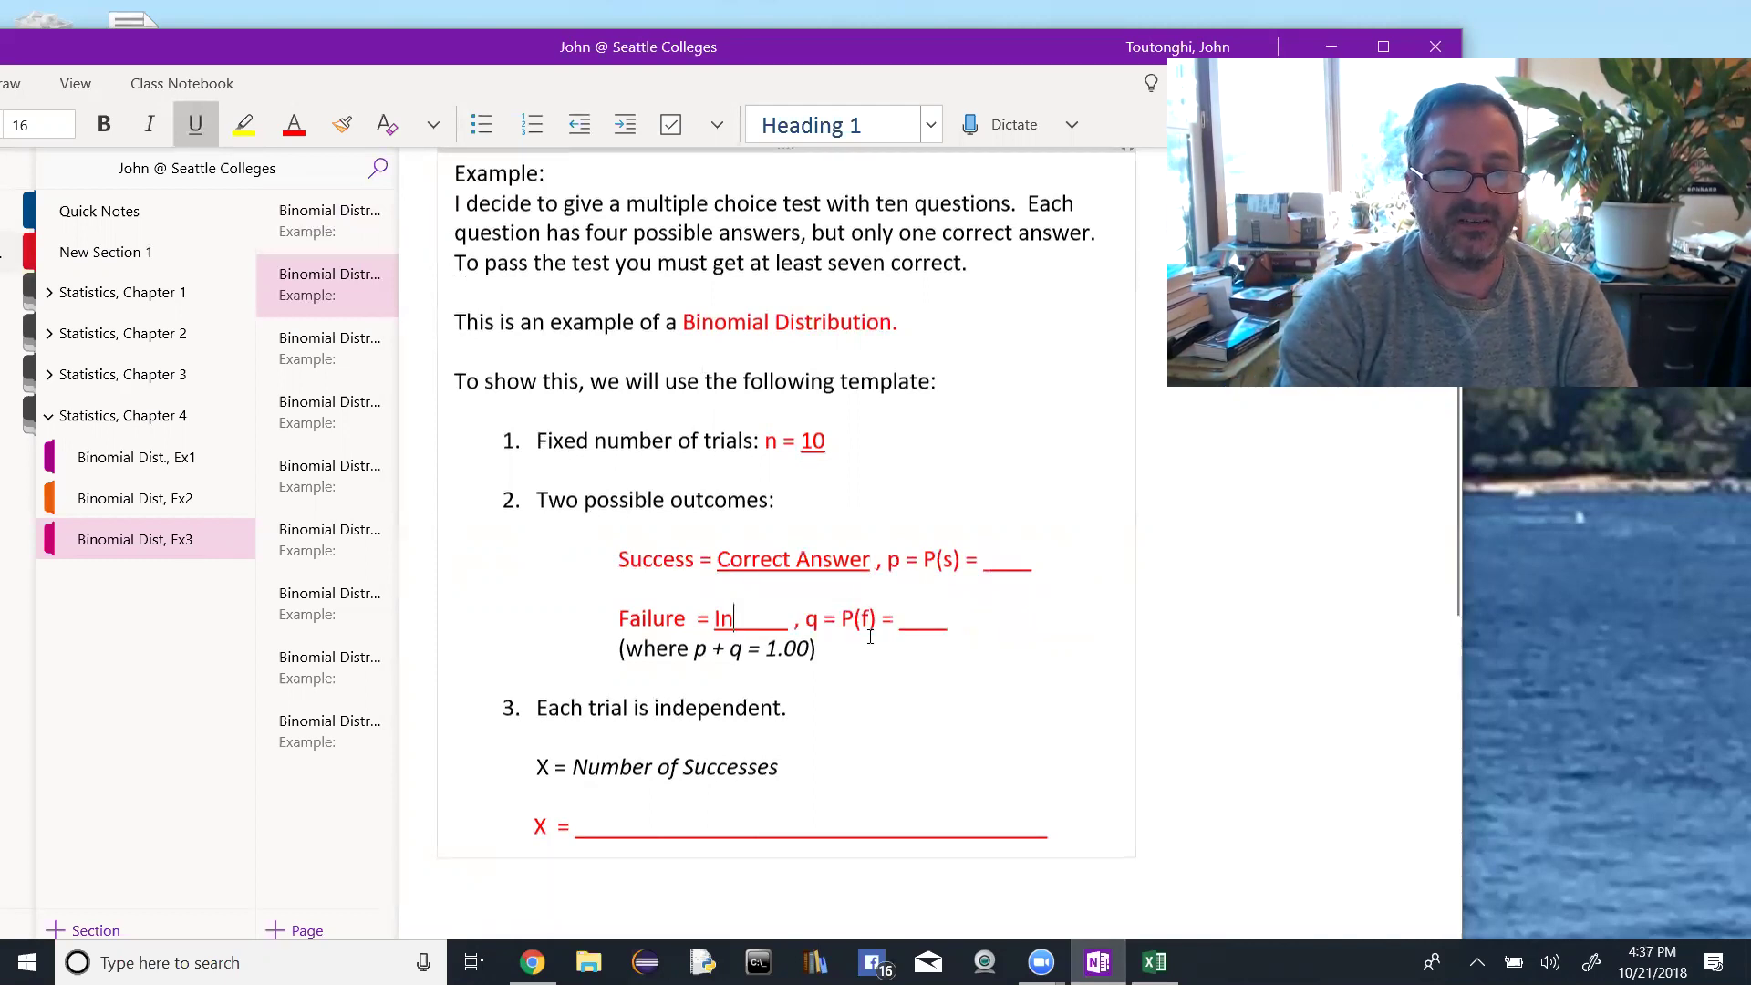
text(ct Answer)
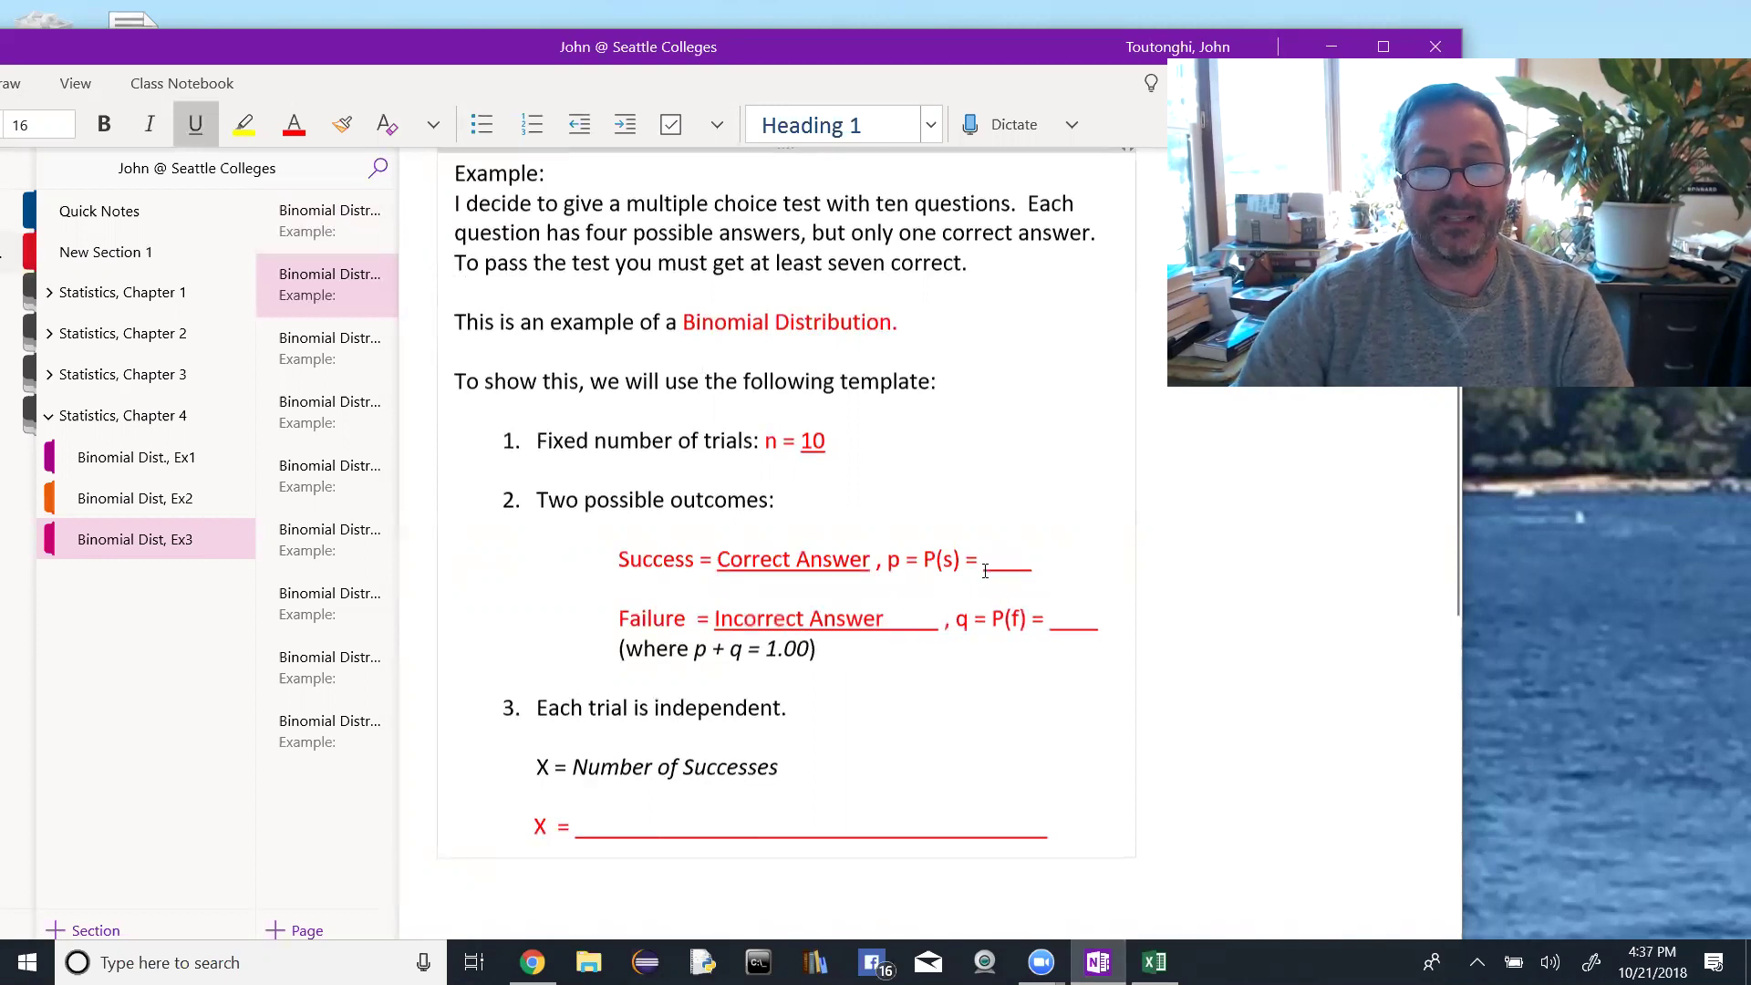
drag(985, 559, 1031, 569)
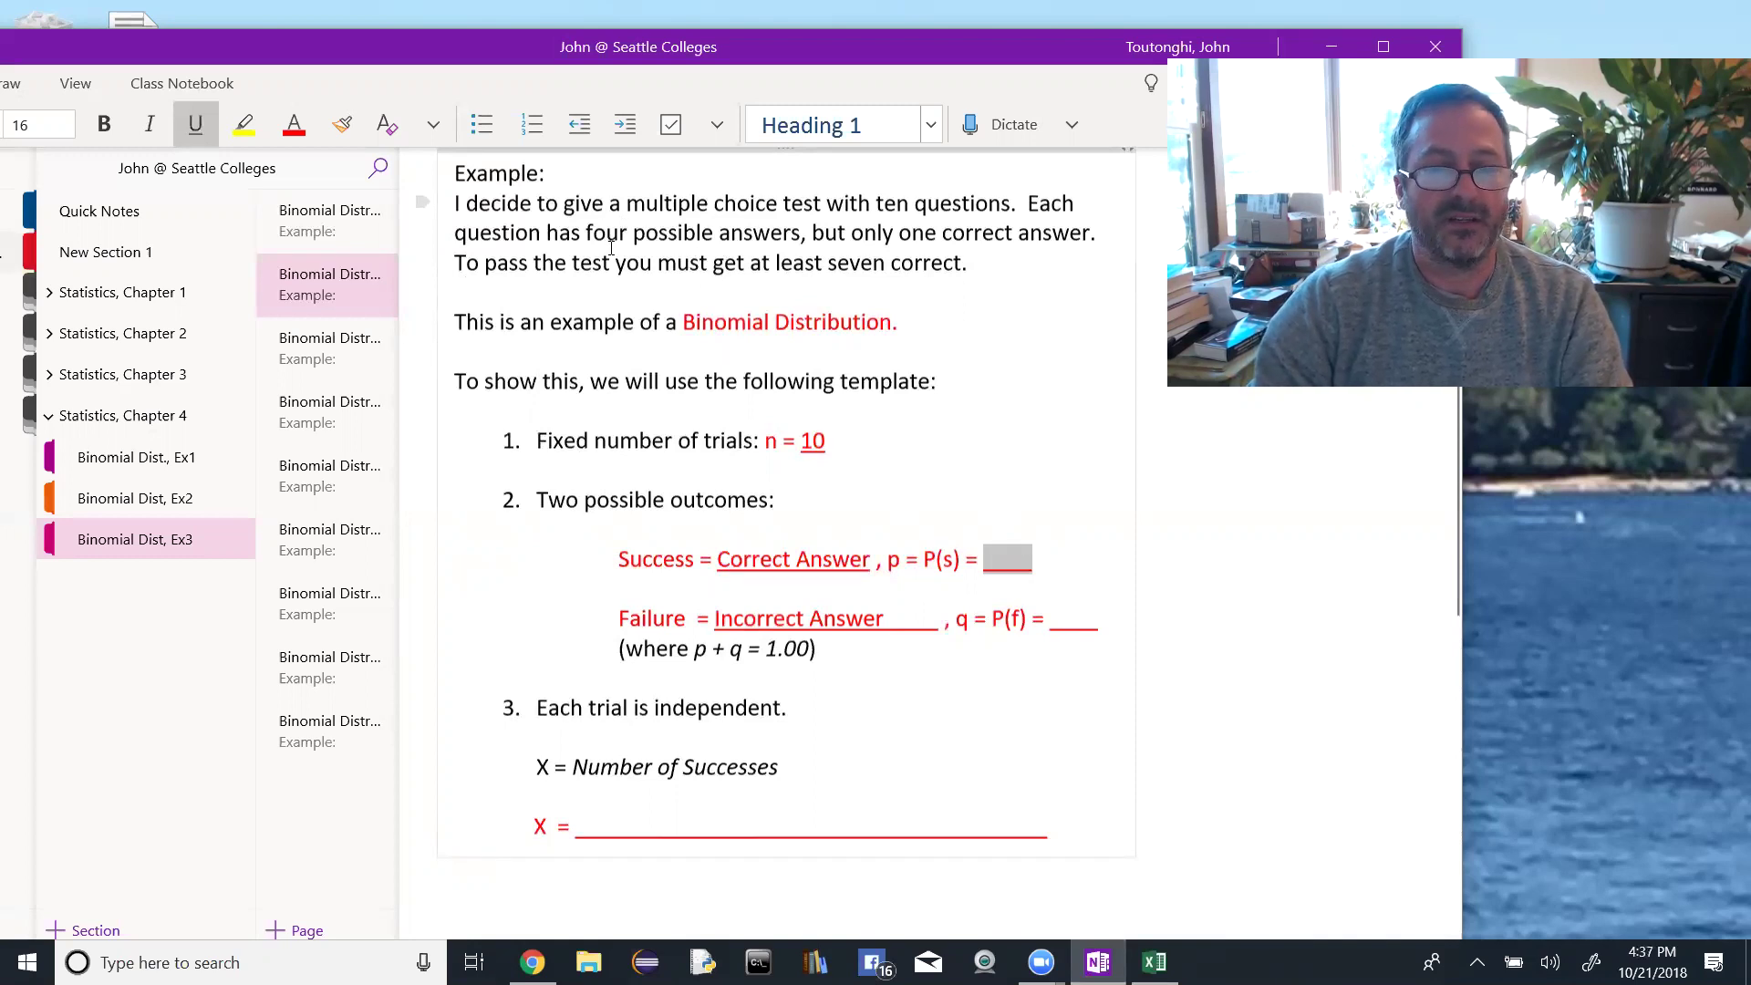
text(0.25)
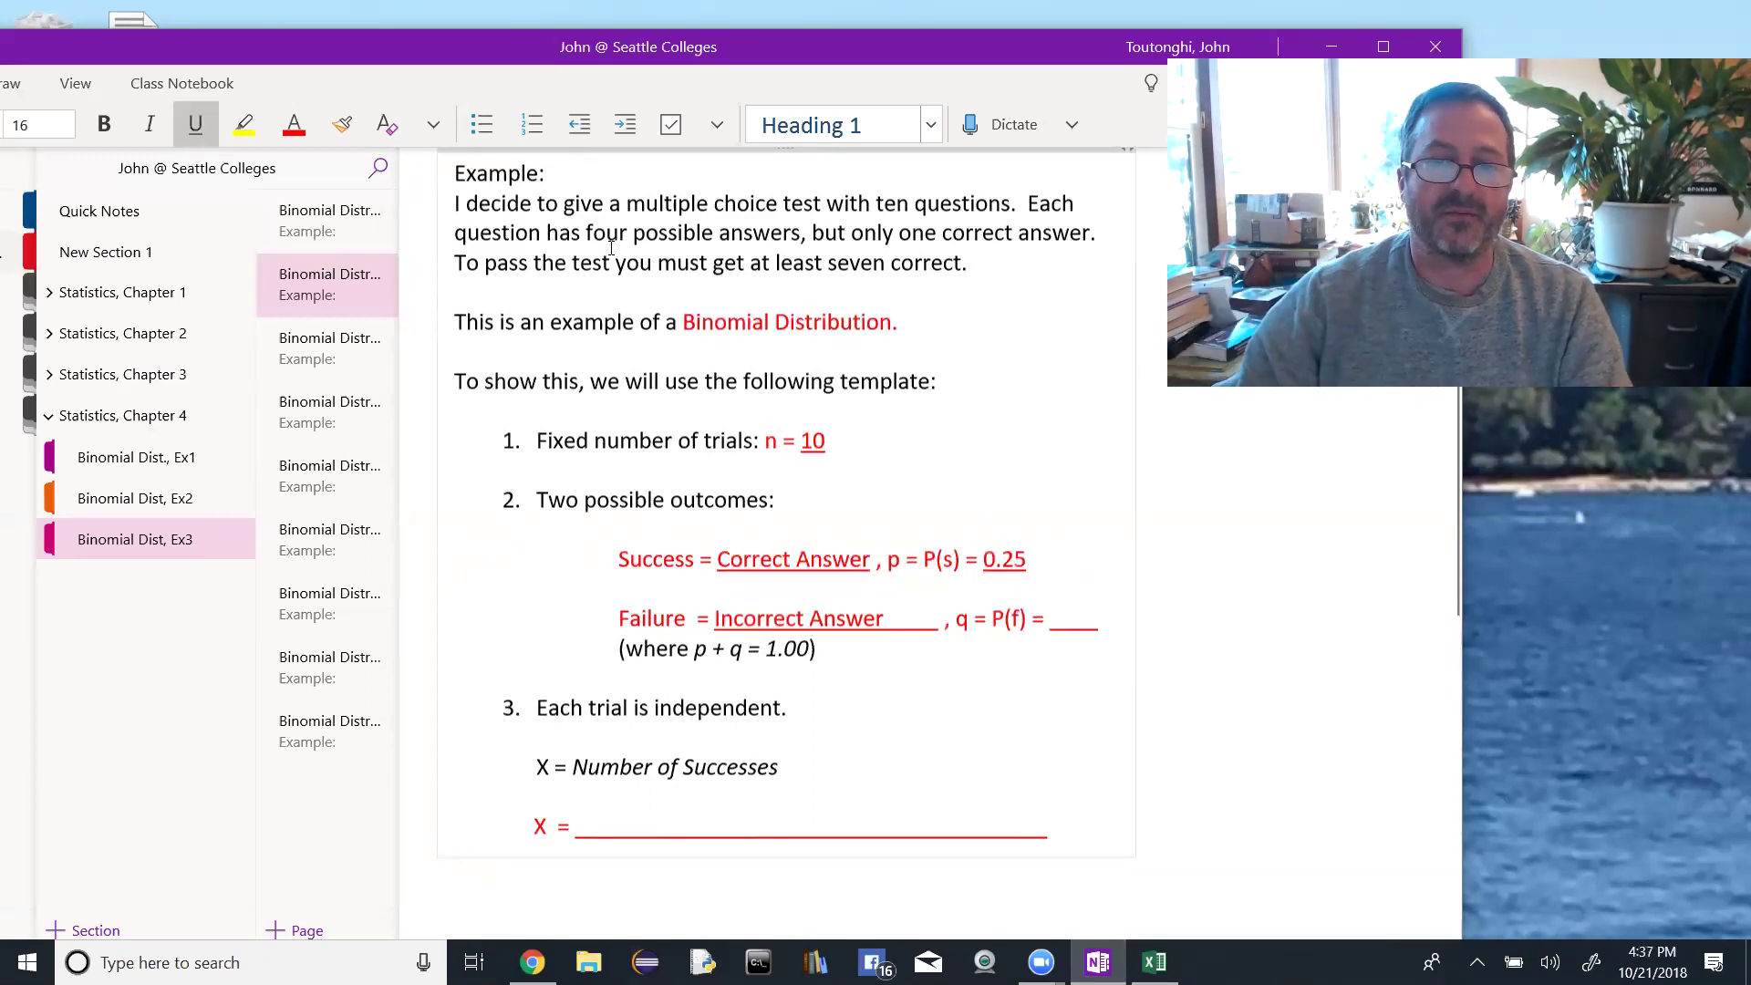
double_click(1066, 622)
text(.0)
key(BackSpace)
key(BackSpace)
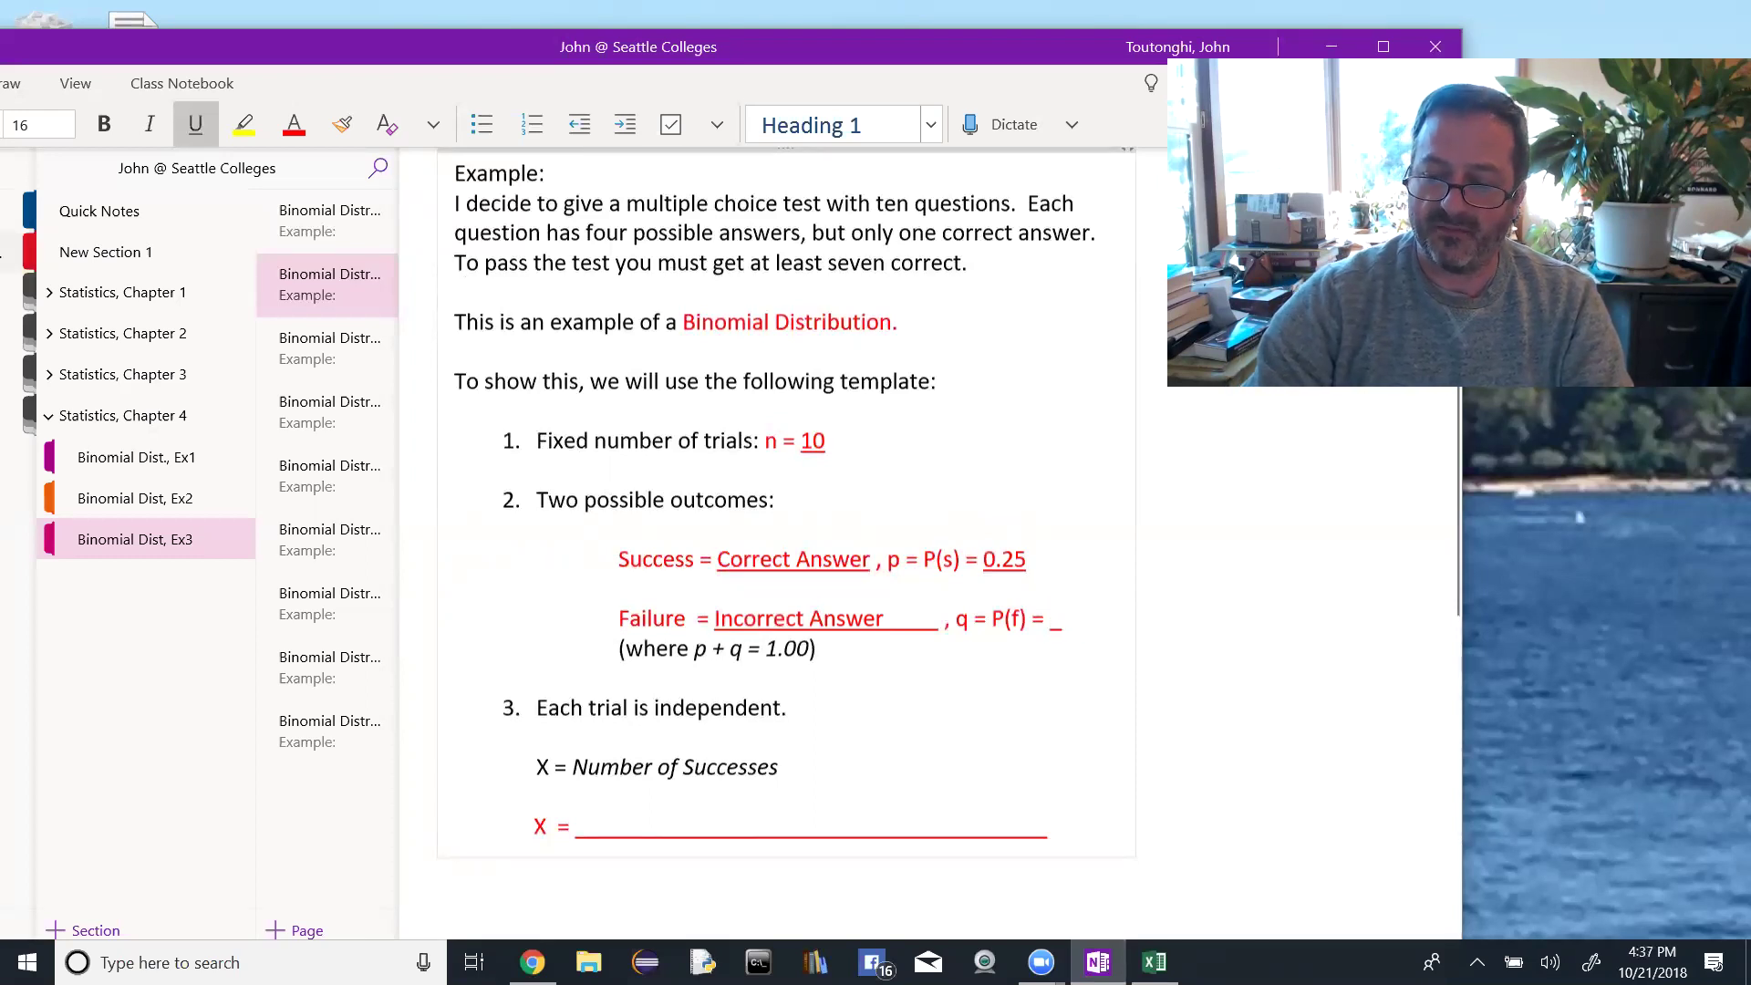
text(0.75)
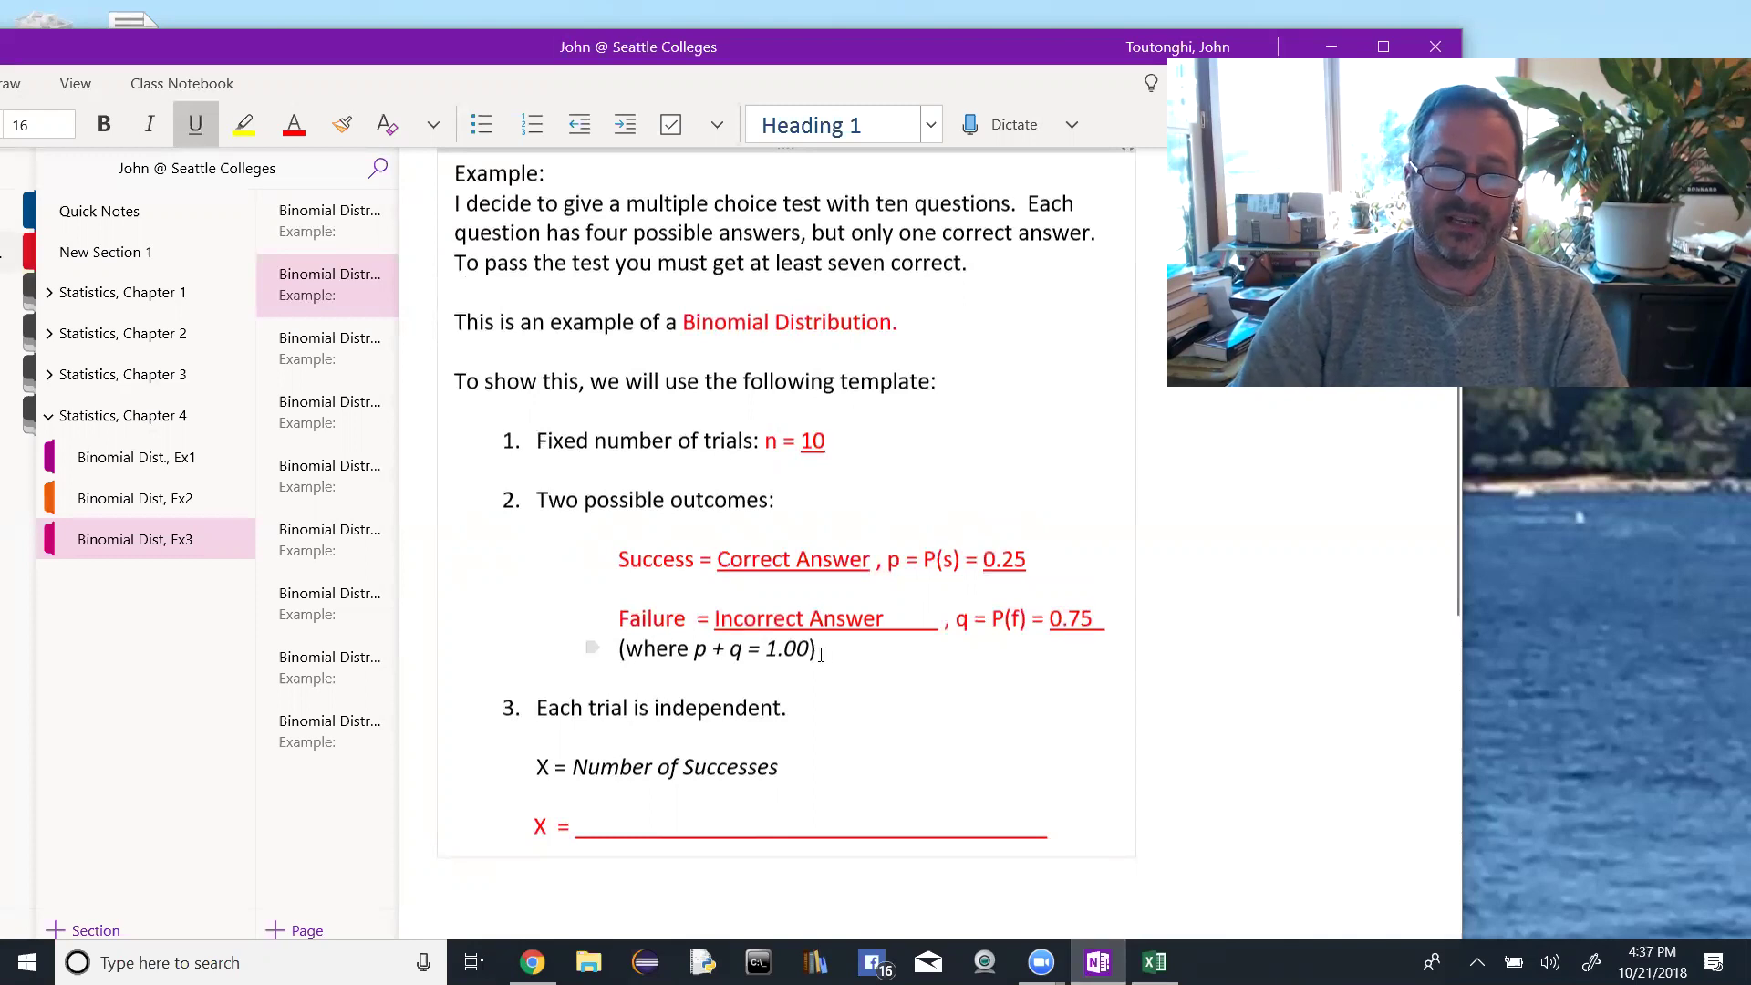
drag(760, 649, 816, 651)
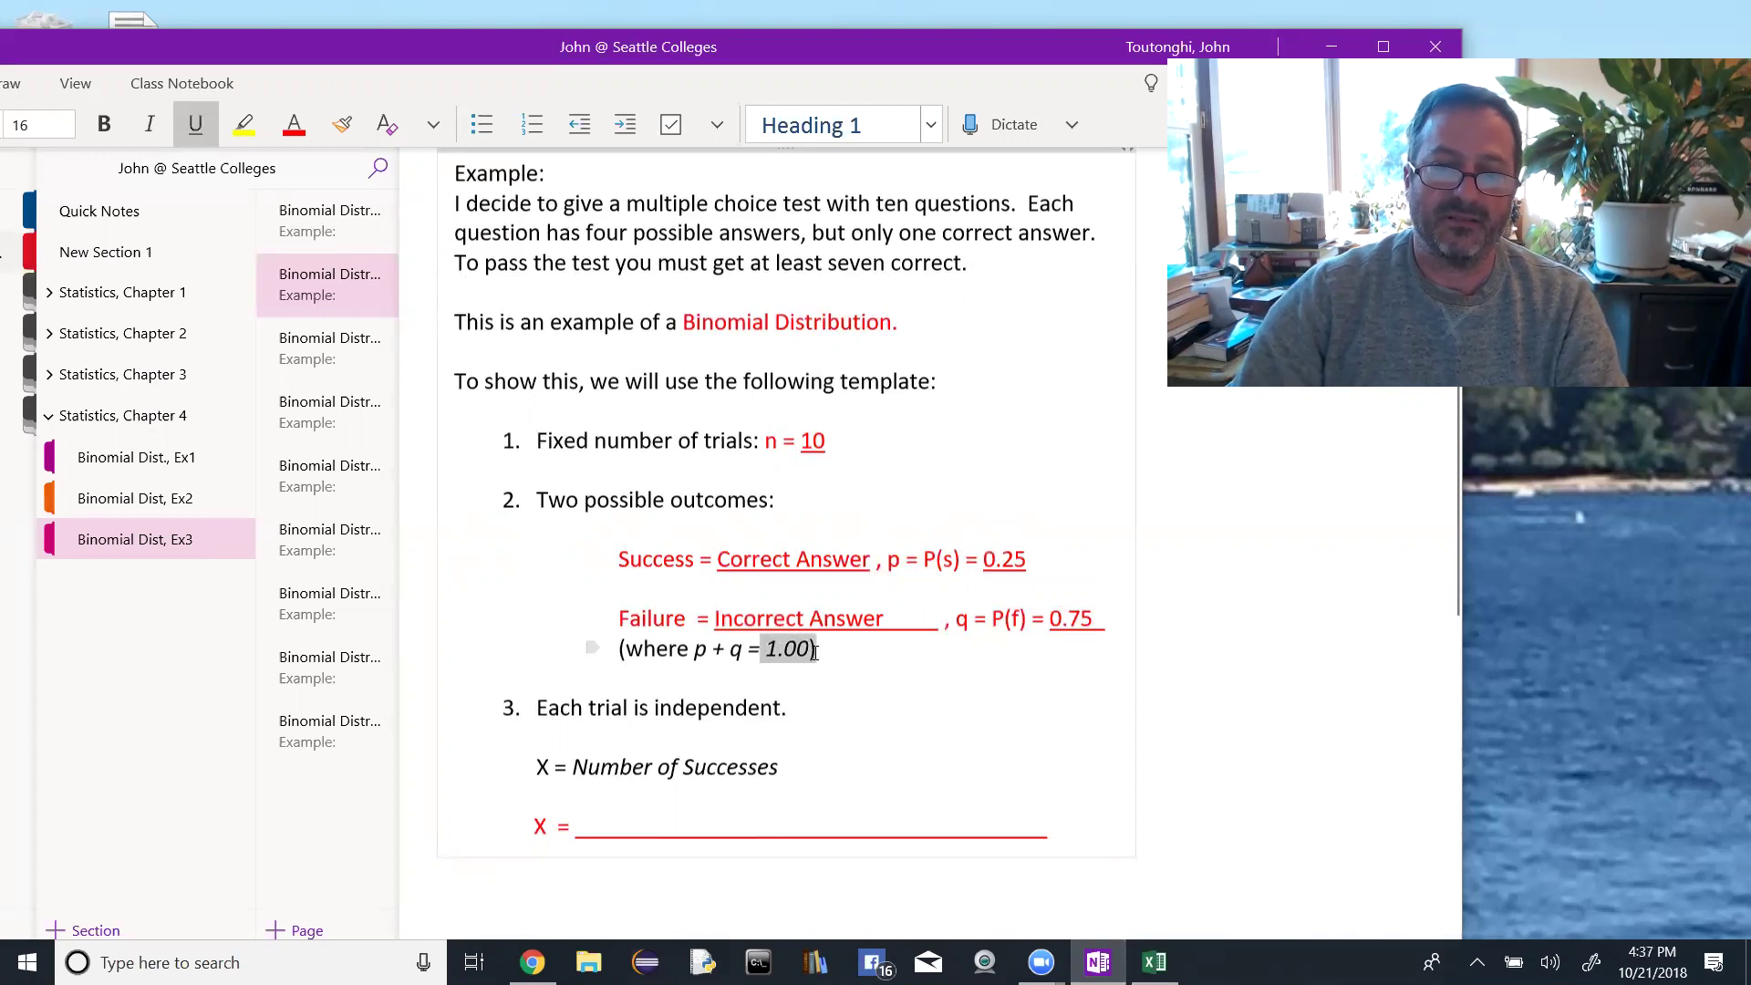
Step: Define X as 'Number of question answered correctly' on the X = line
click(813, 711)
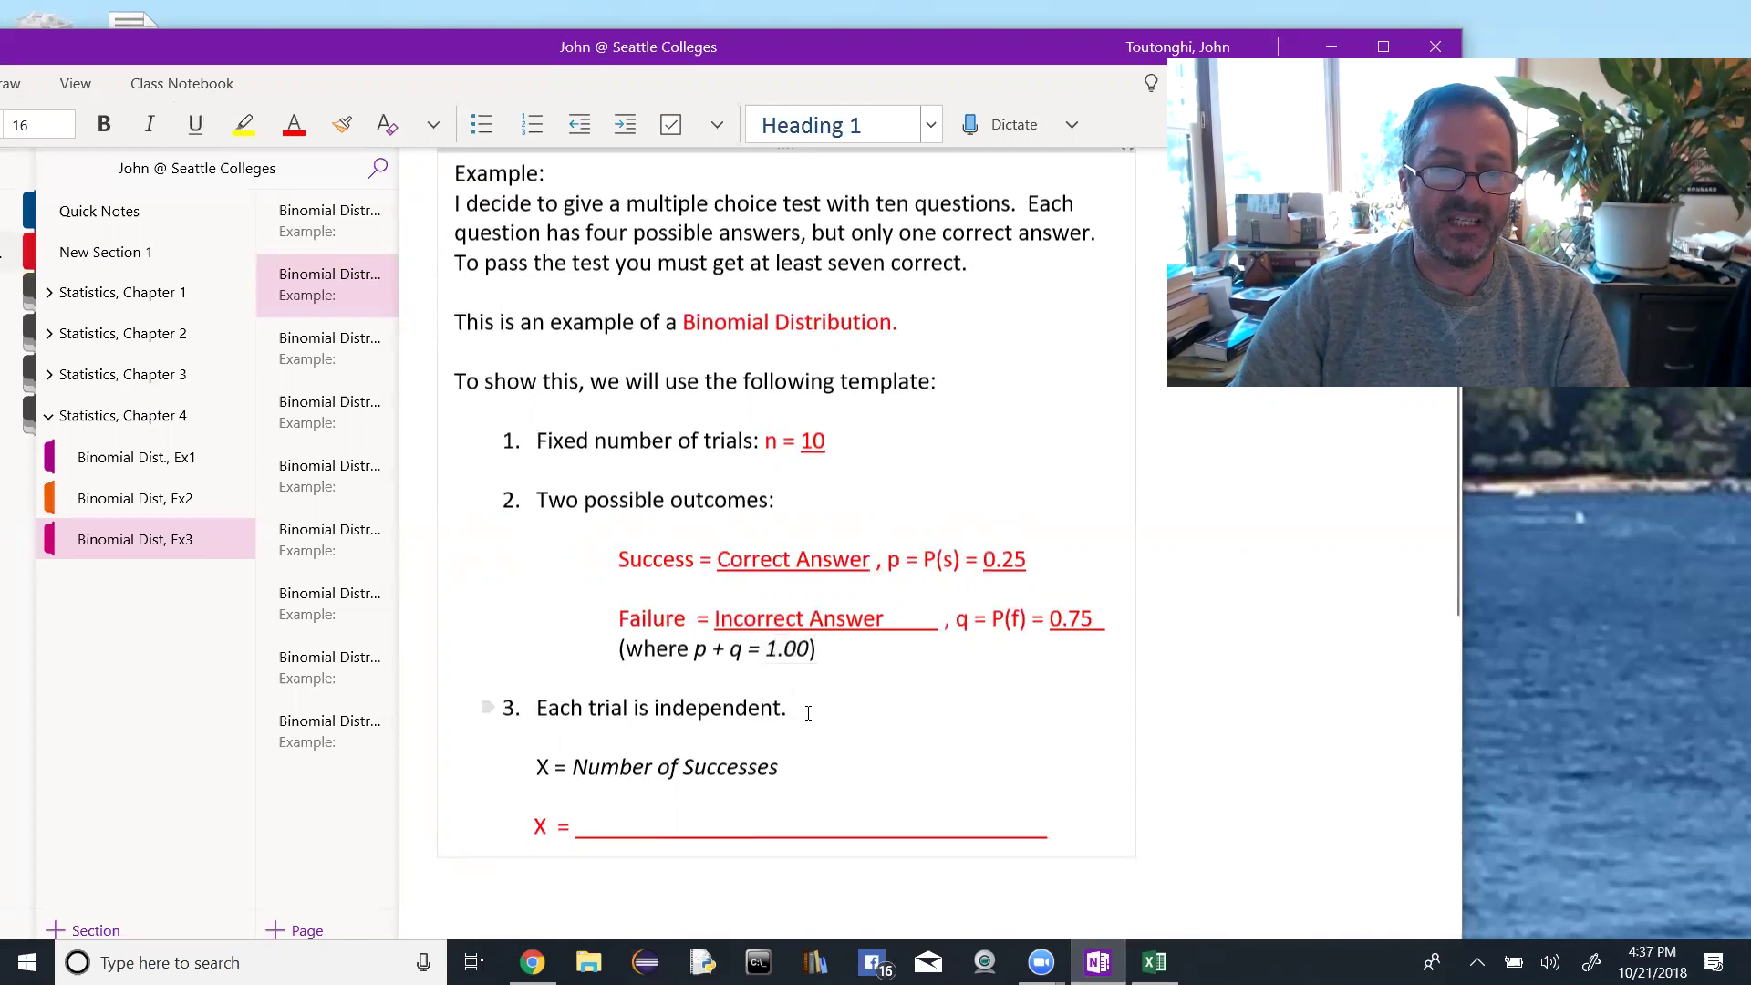
click(810, 767)
click(584, 826)
drag(578, 826, 1040, 835)
text(Number of )
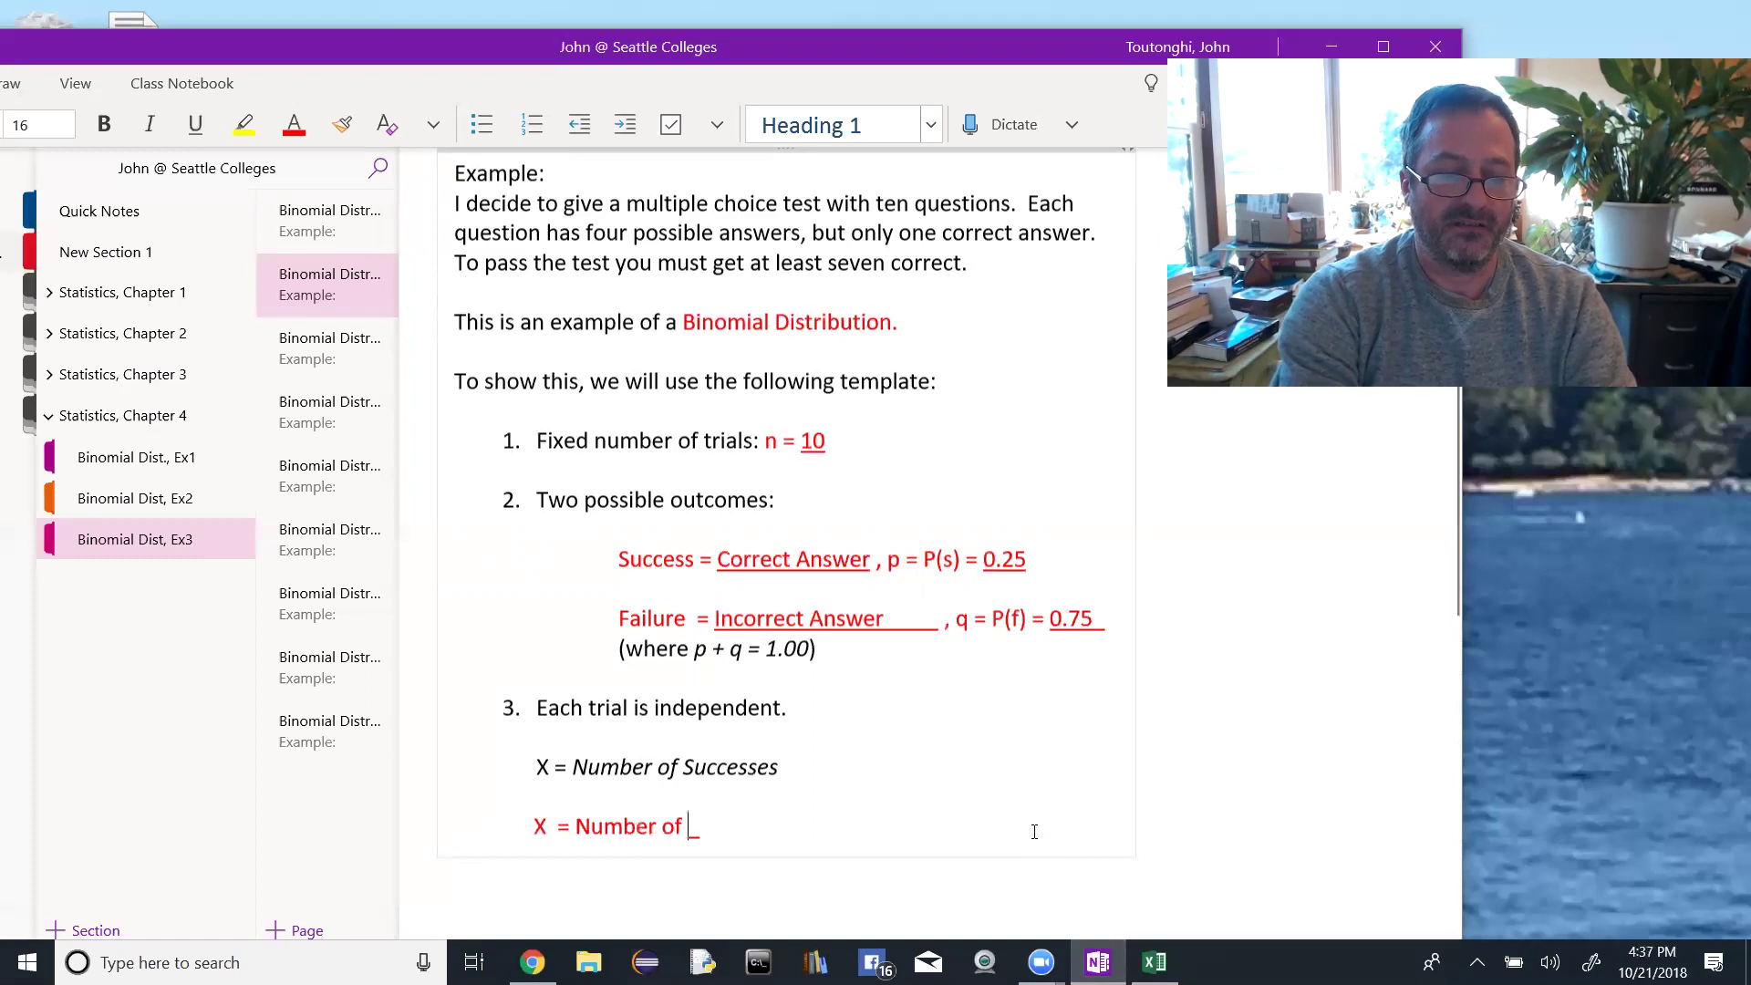
text(question )
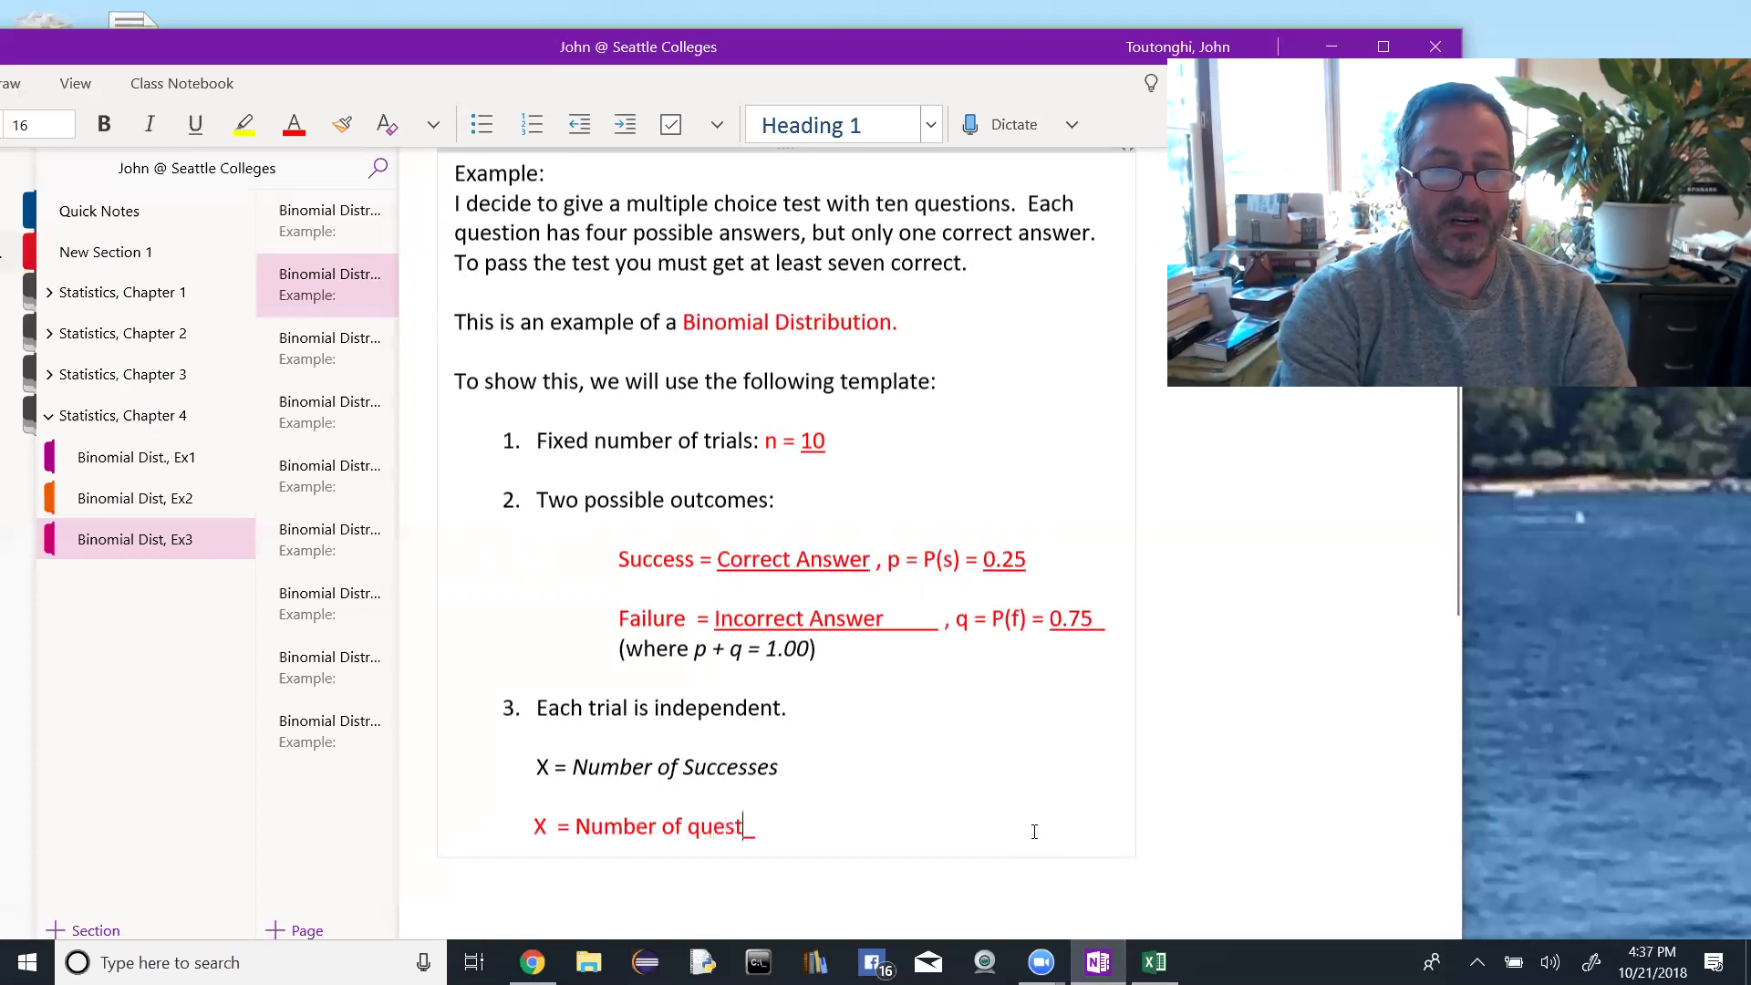
text(answere)
text(d corr)
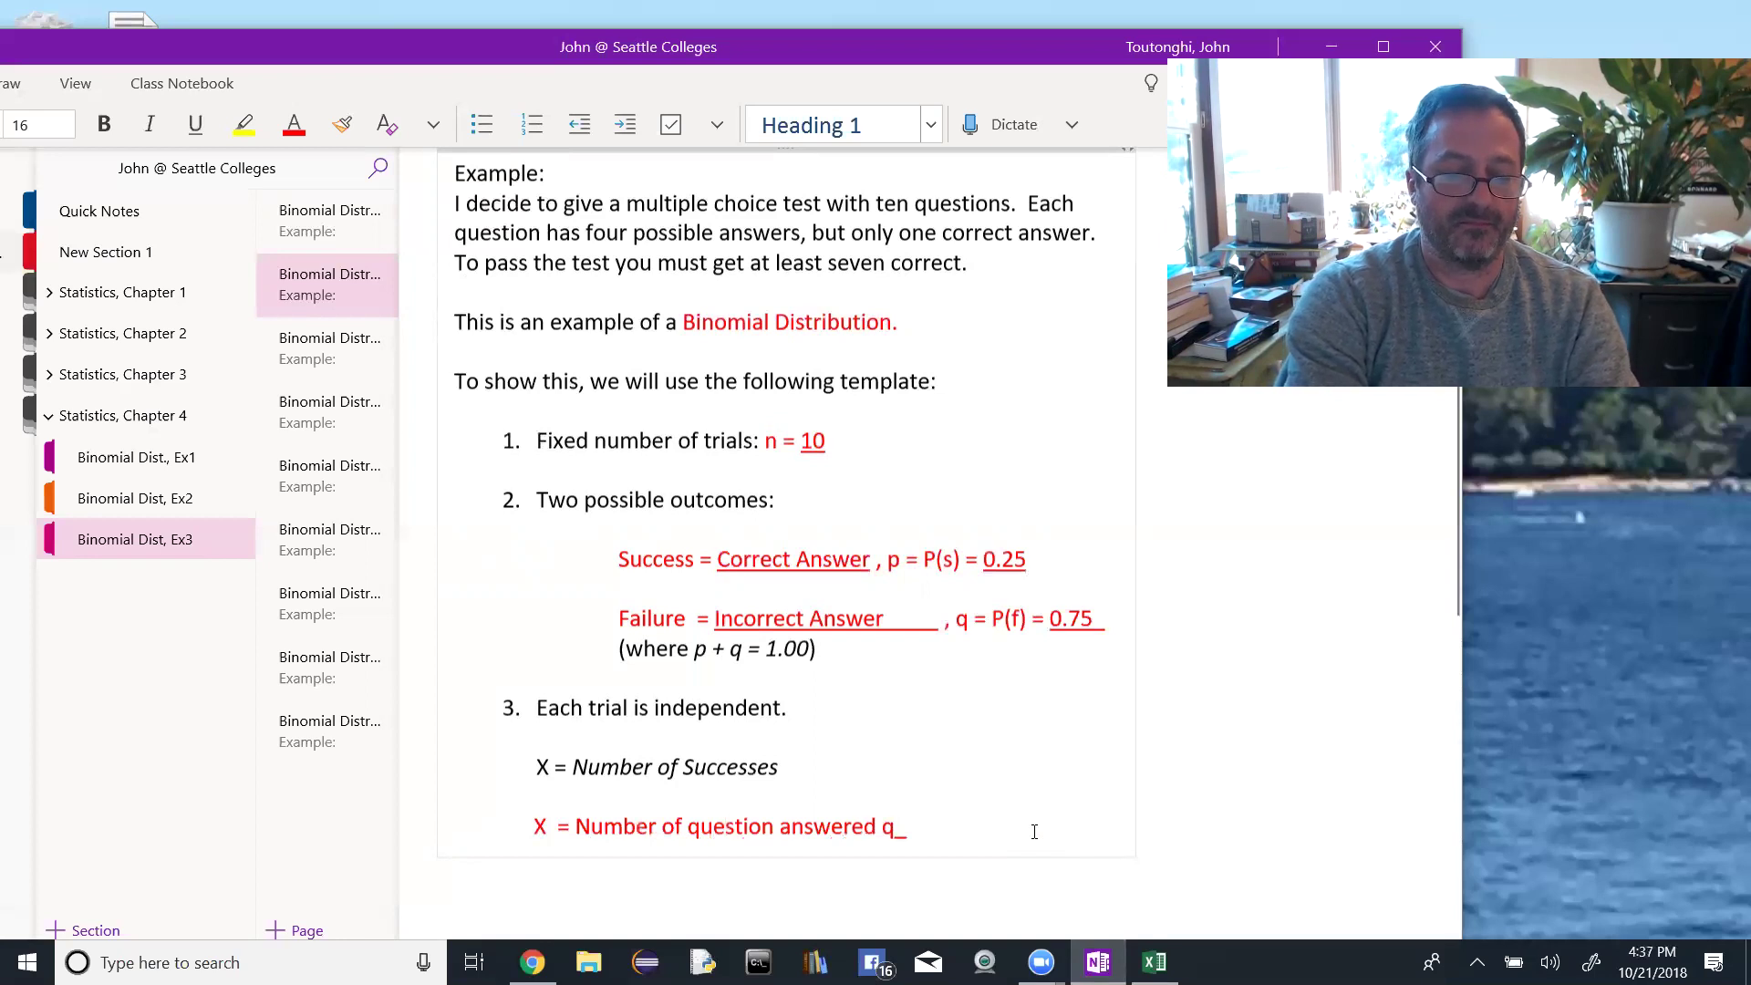
text(ectly)
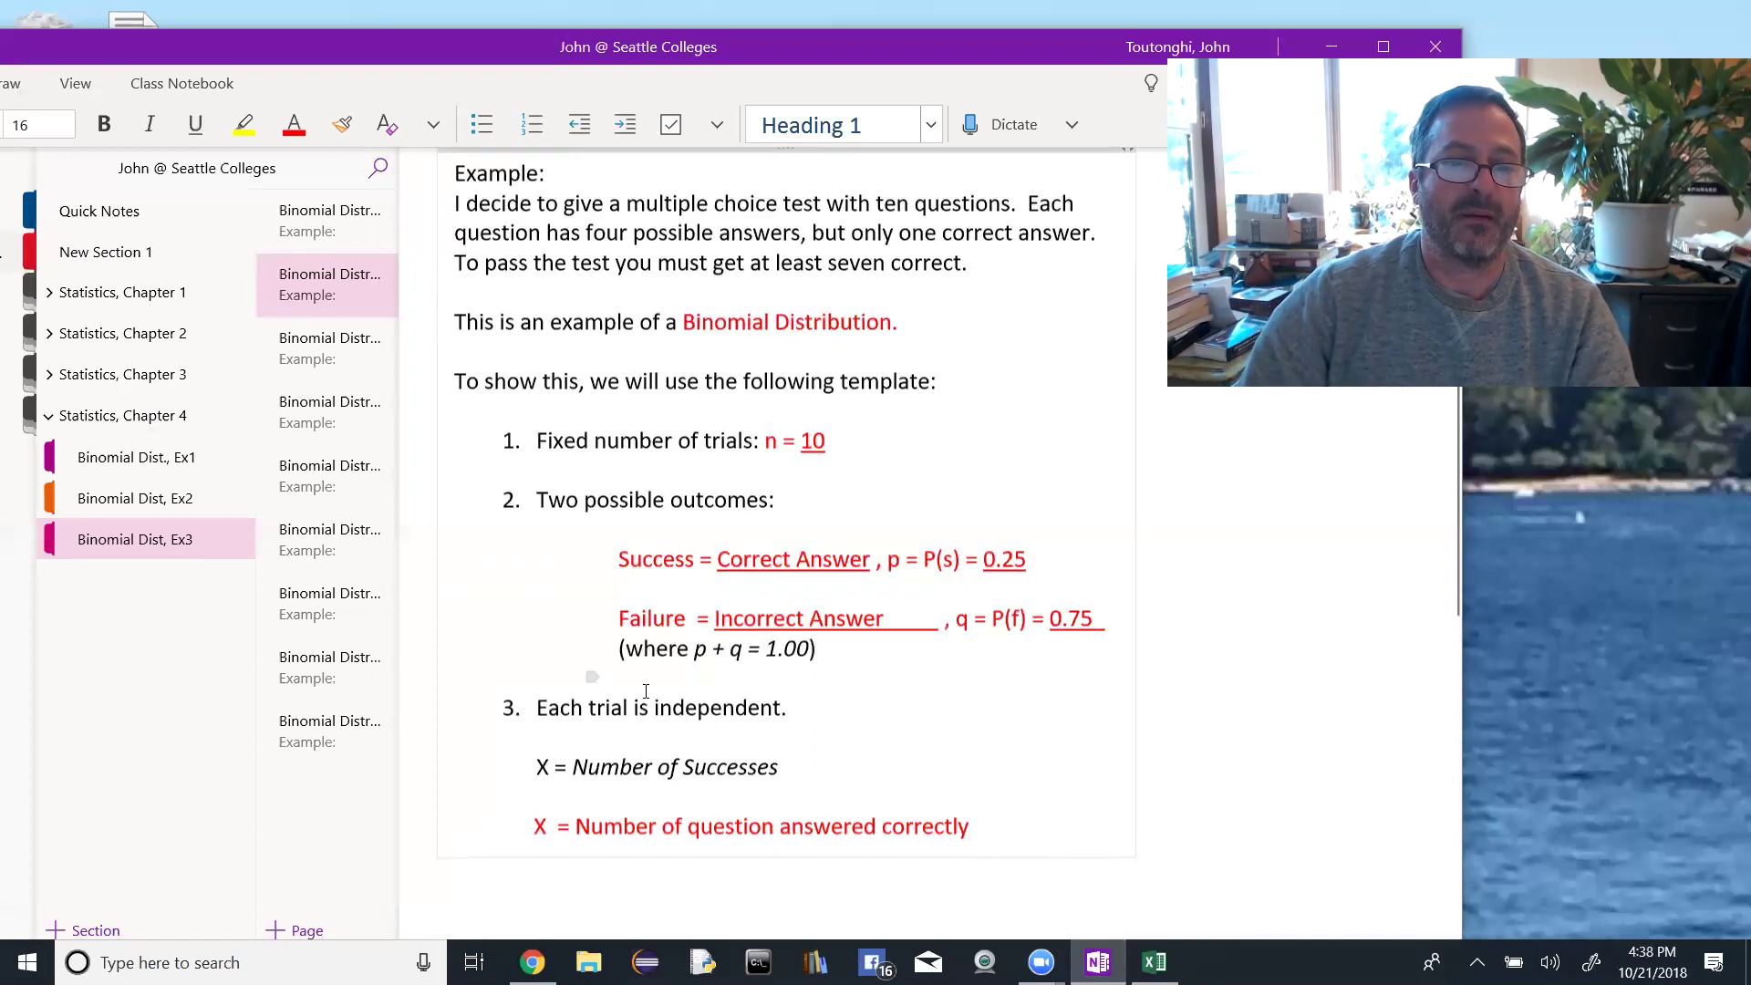
Step: Open the completed example page and review its Success = Correct outcome and four-answer premise
click(317, 363)
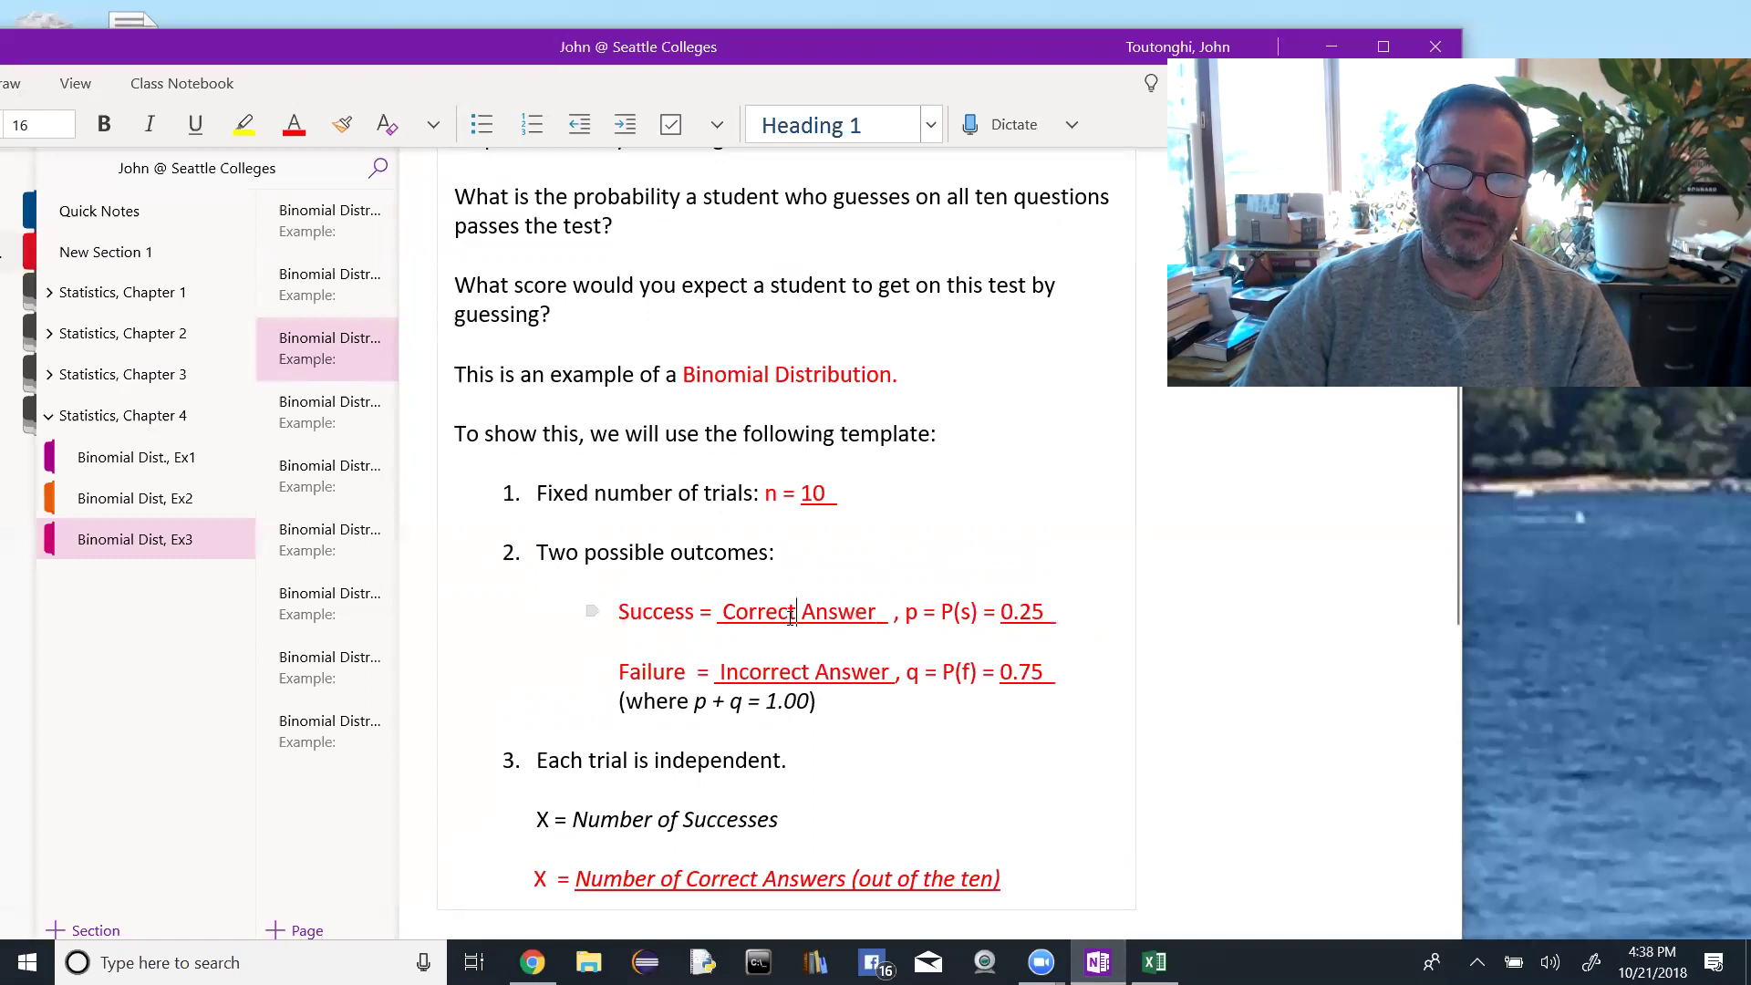
drag(797, 613, 724, 618)
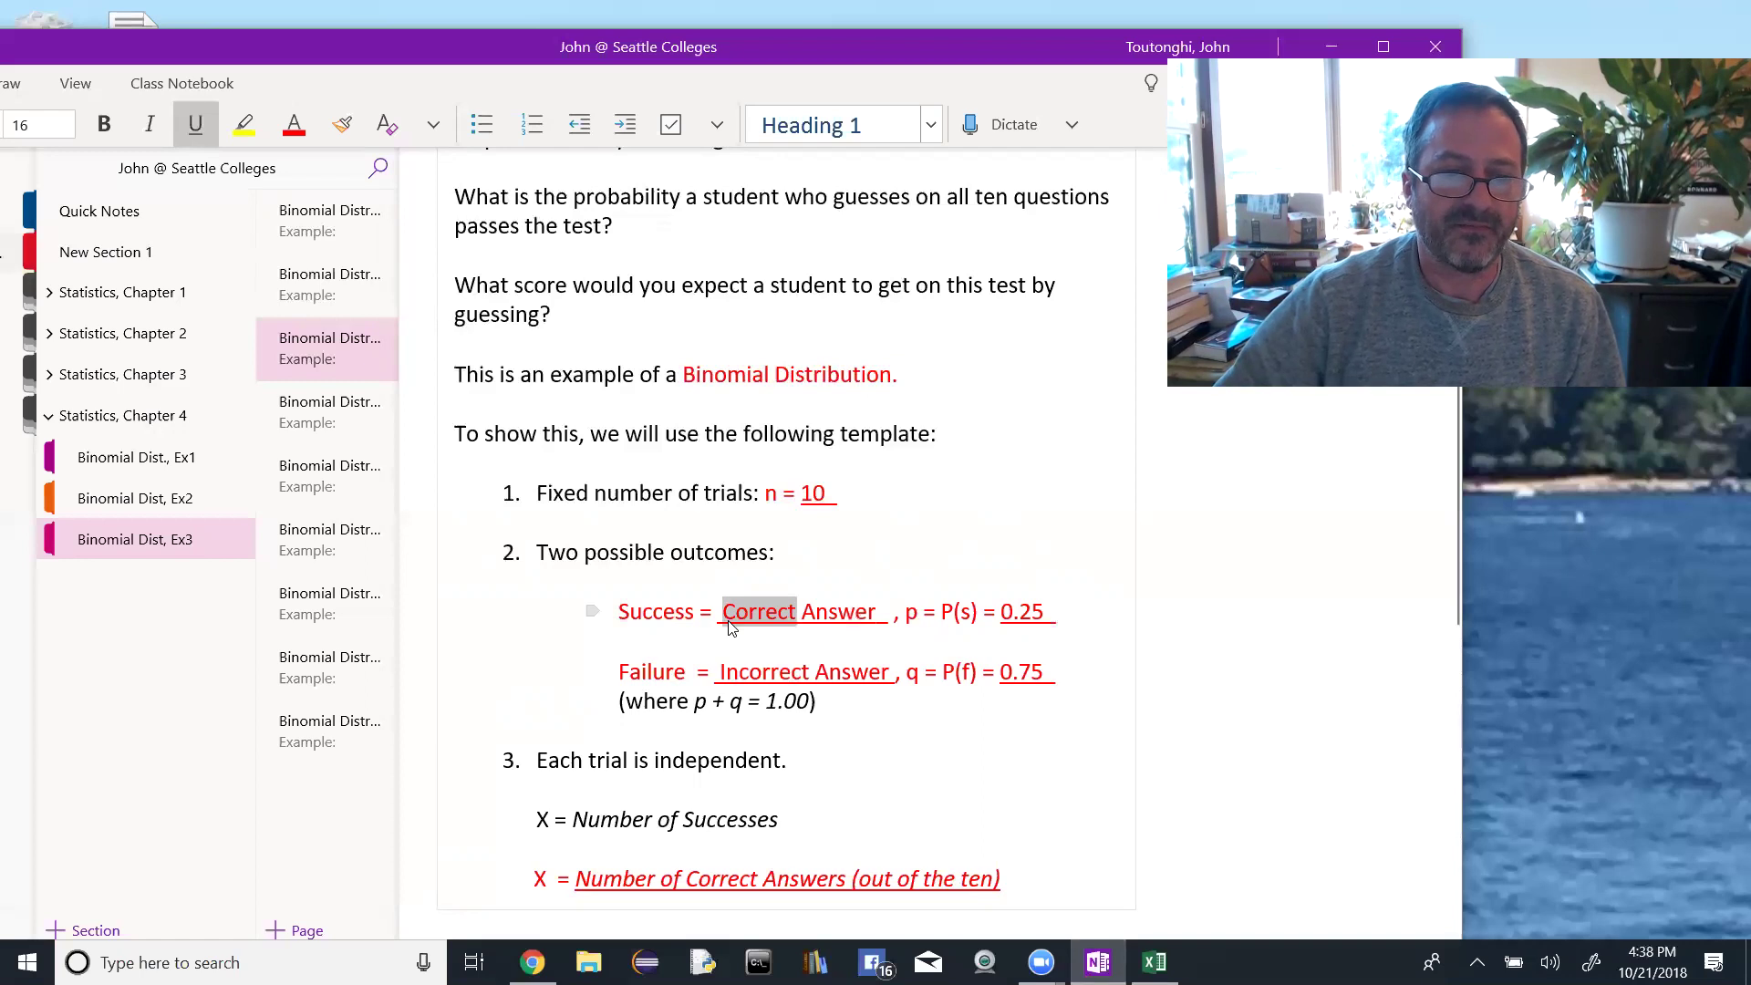
drag(695, 613, 629, 613)
scroll(711, 308, up, 2)
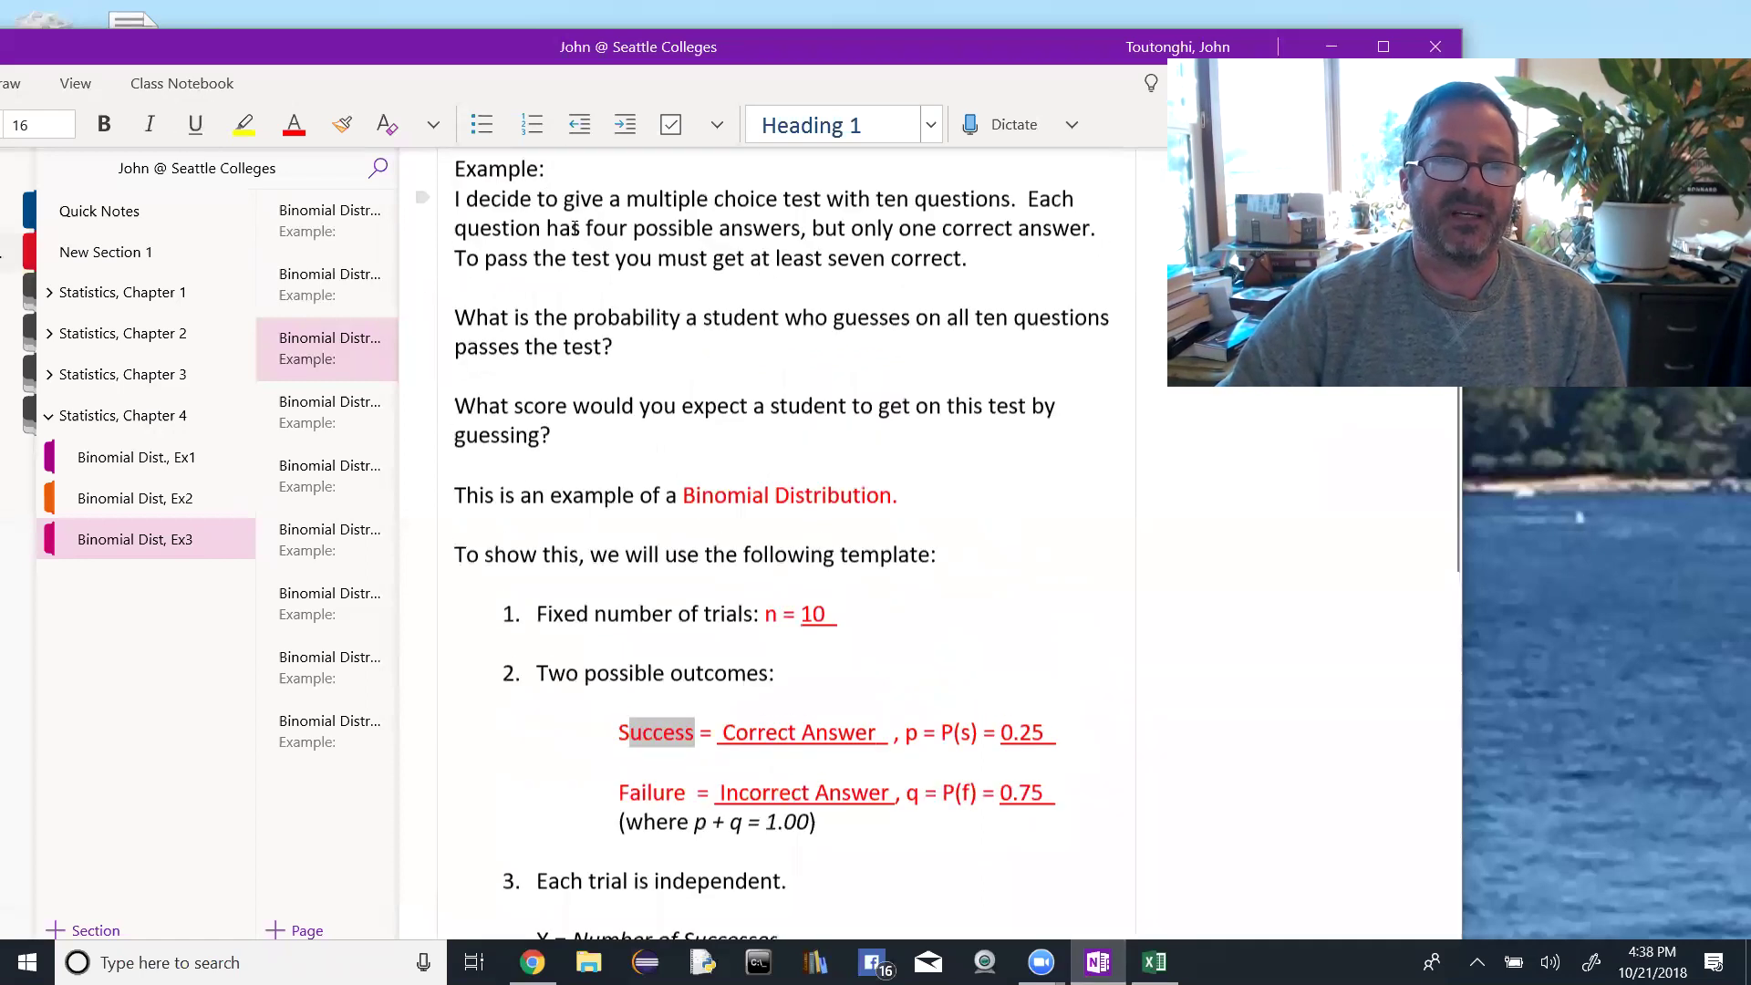
drag(545, 228, 985, 285)
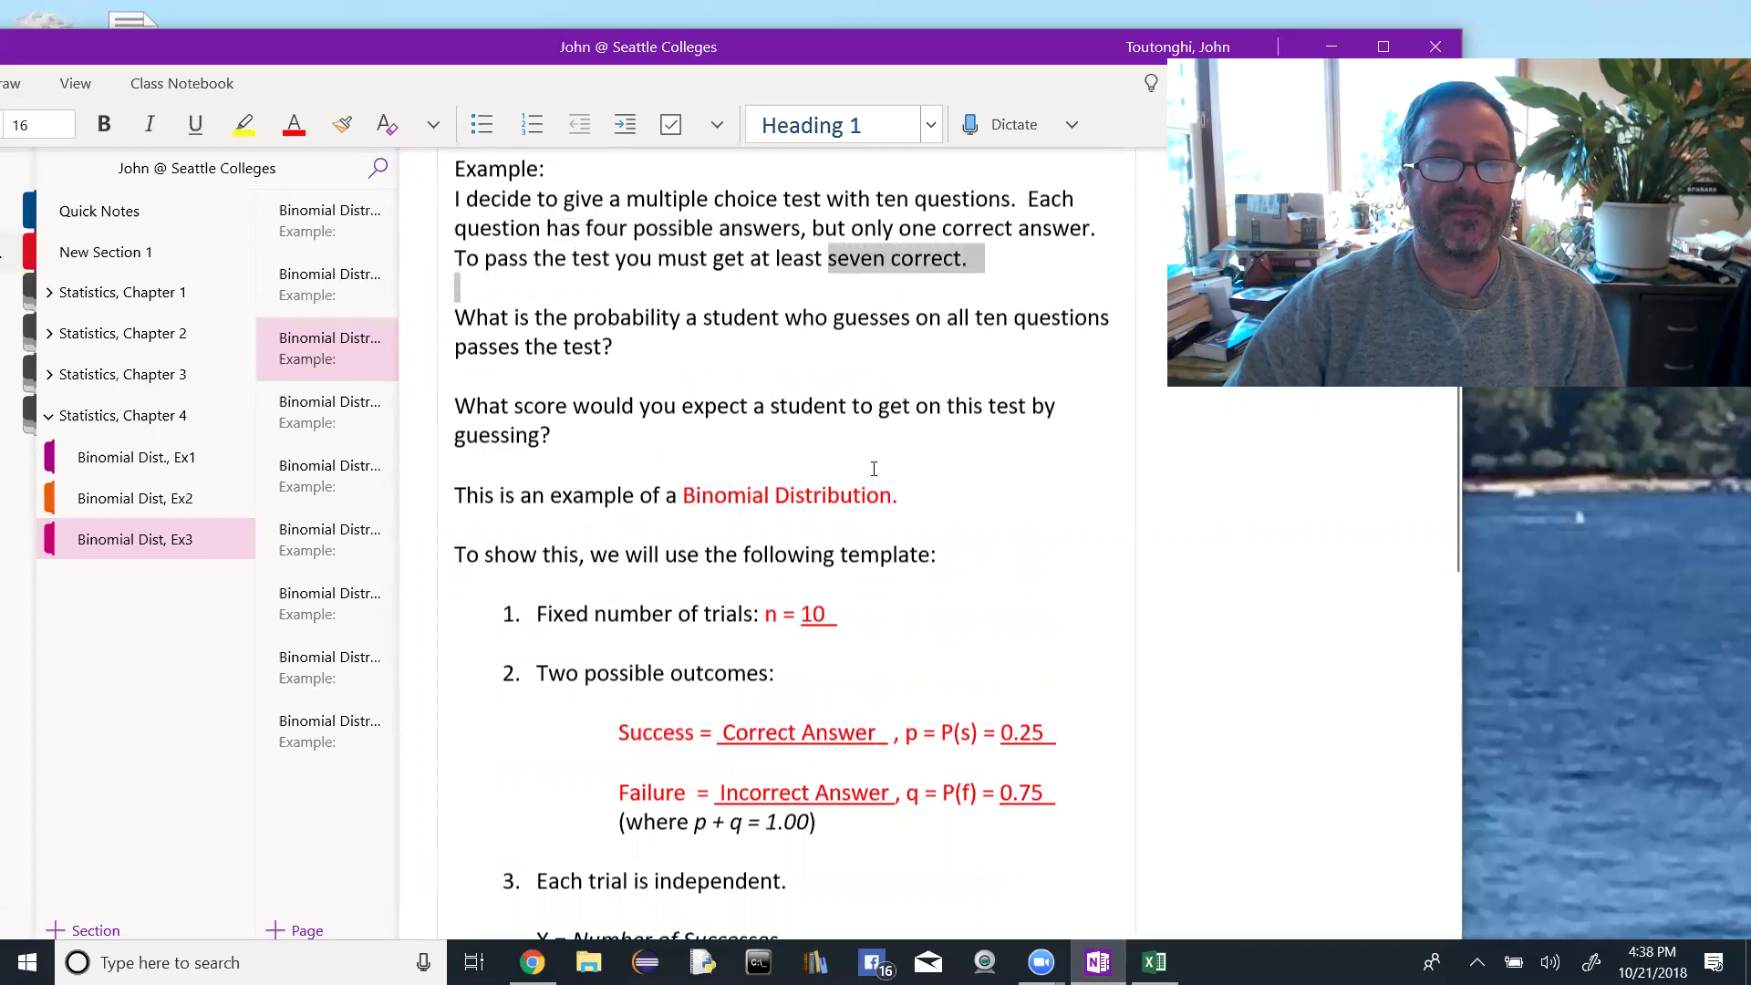
scroll(874, 469, down, 2)
scroll(874, 474, up, 2)
scroll(873, 510, down, 2)
scroll(869, 530, down, 2)
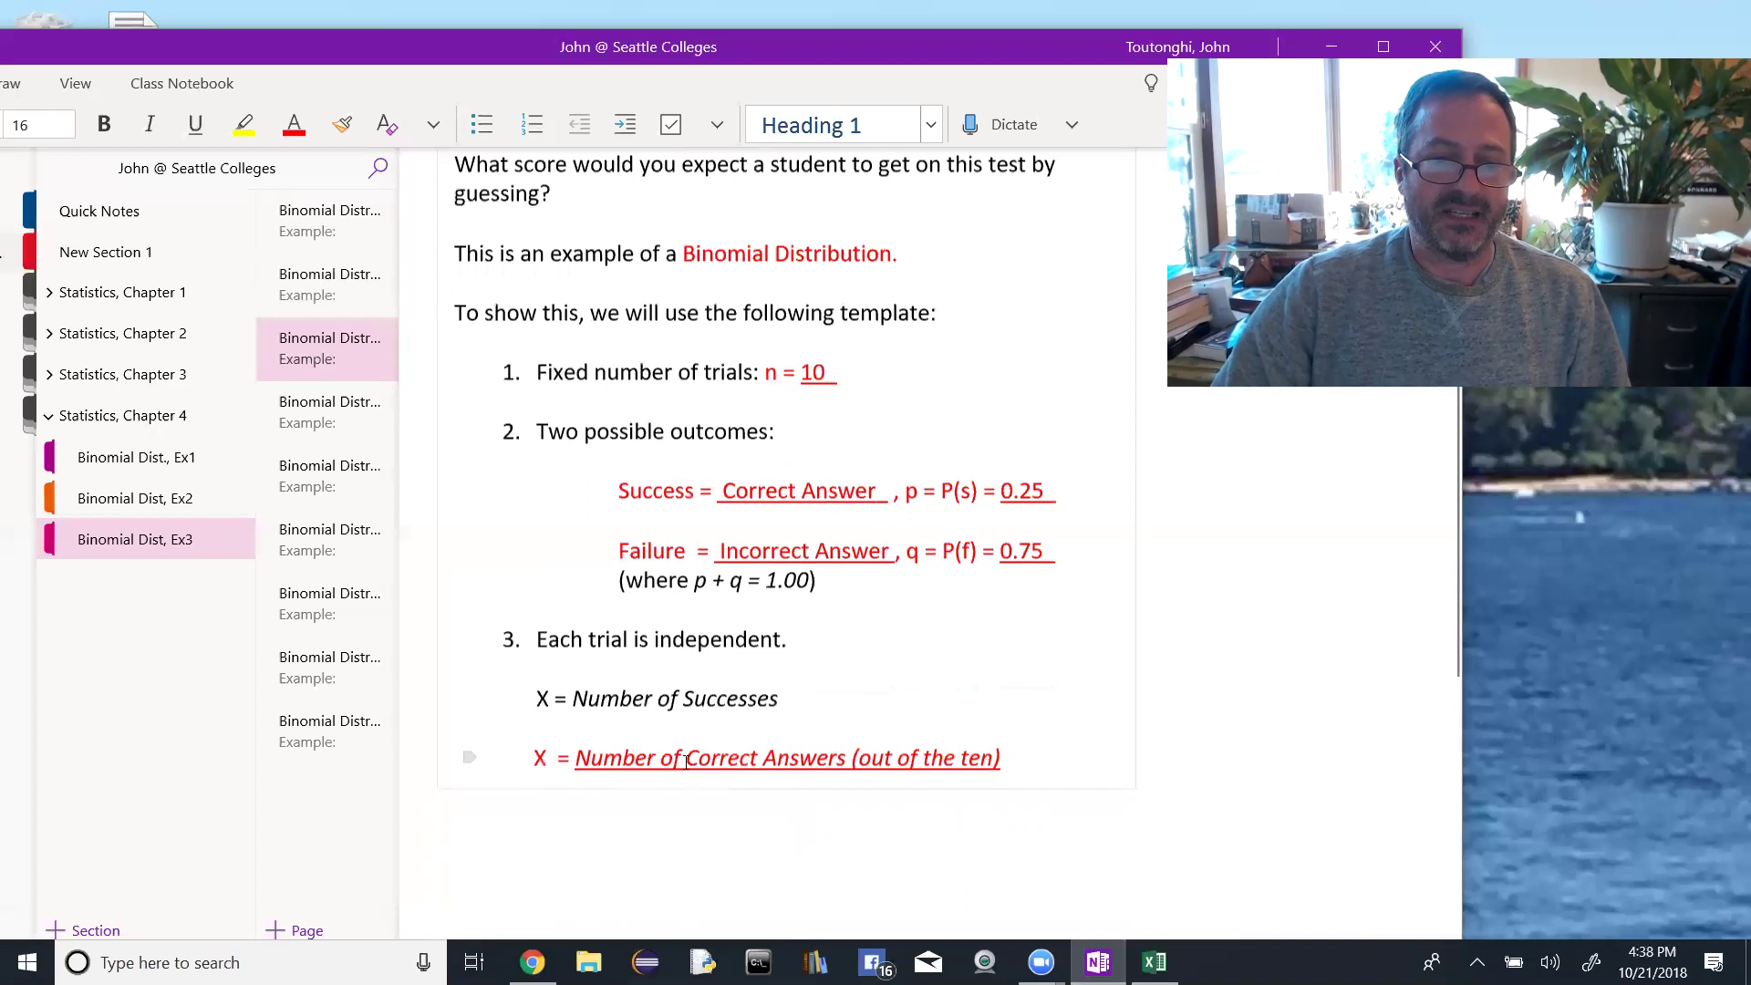
click(362, 437)
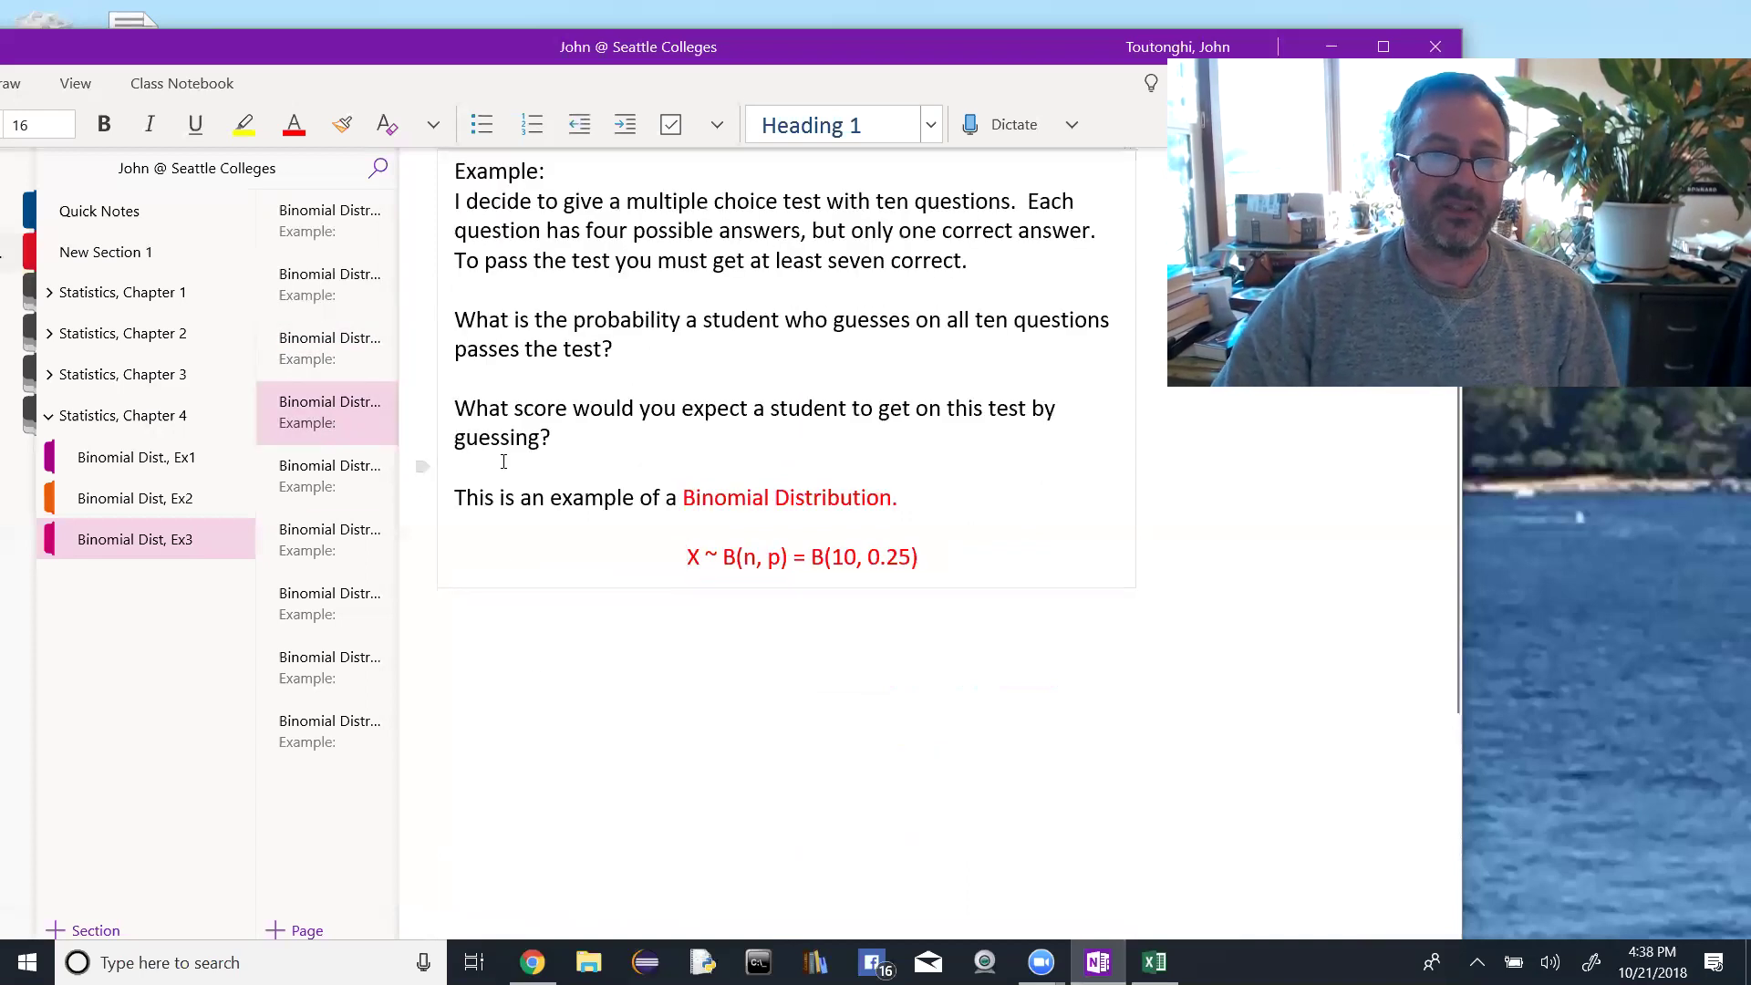
click(690, 560)
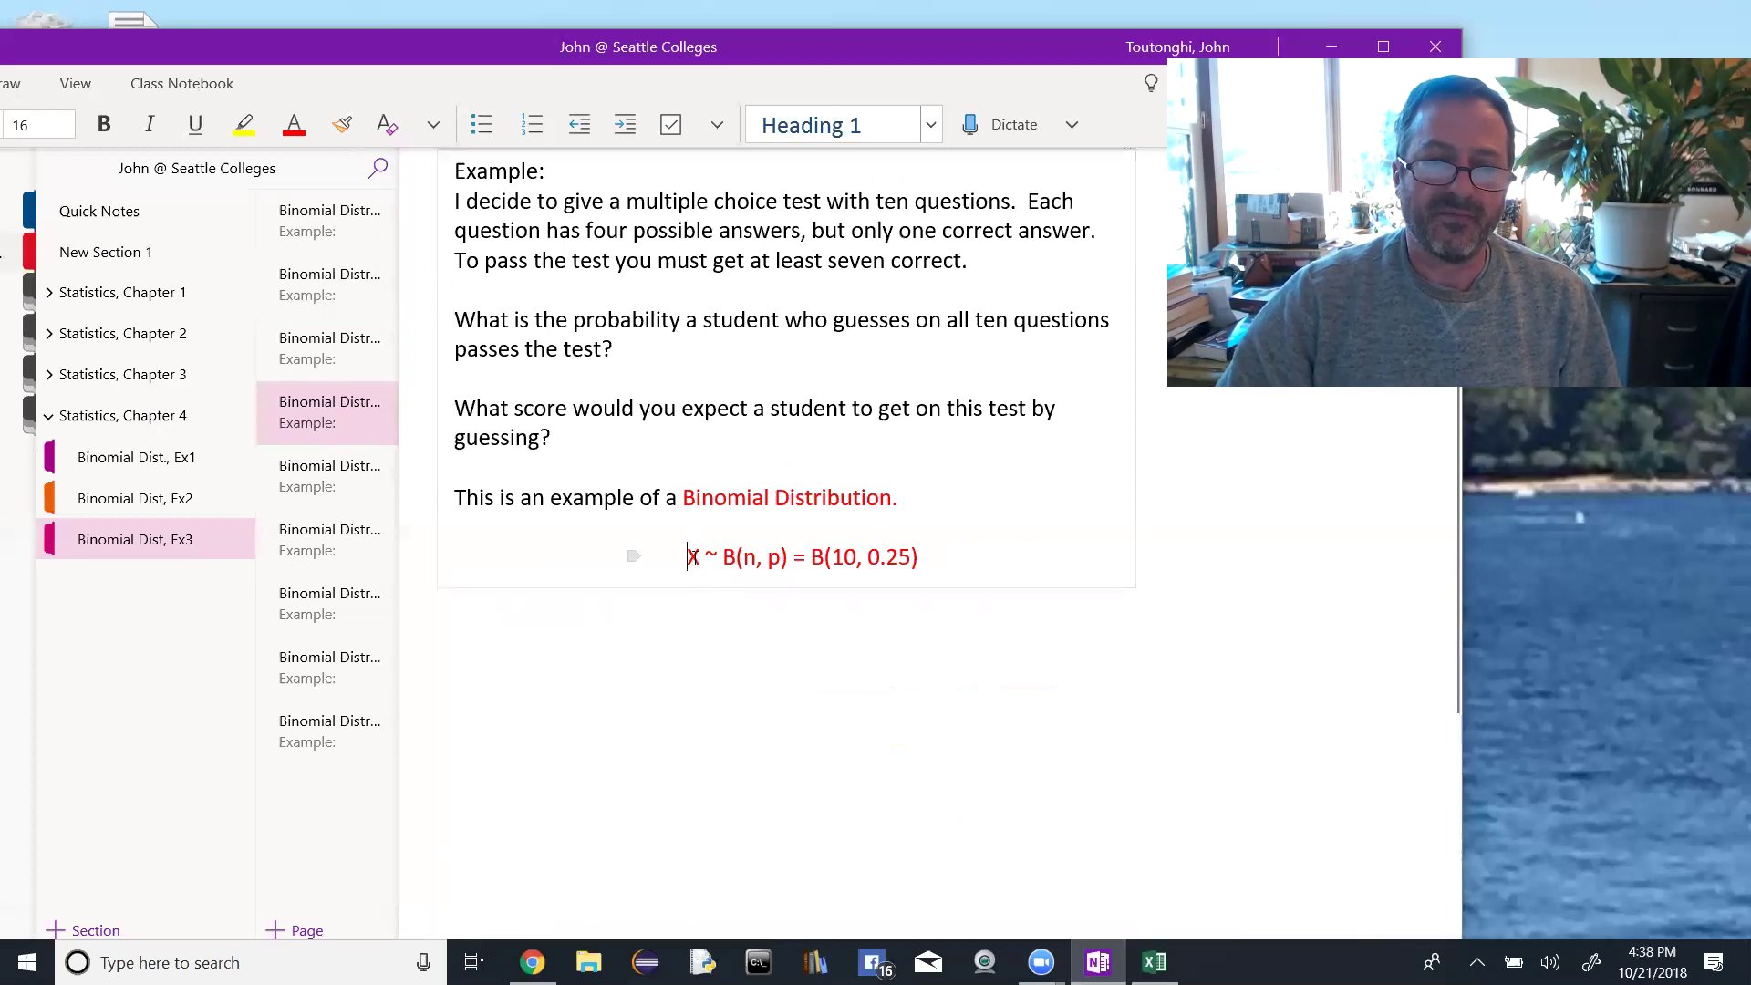
double_click(750, 558)
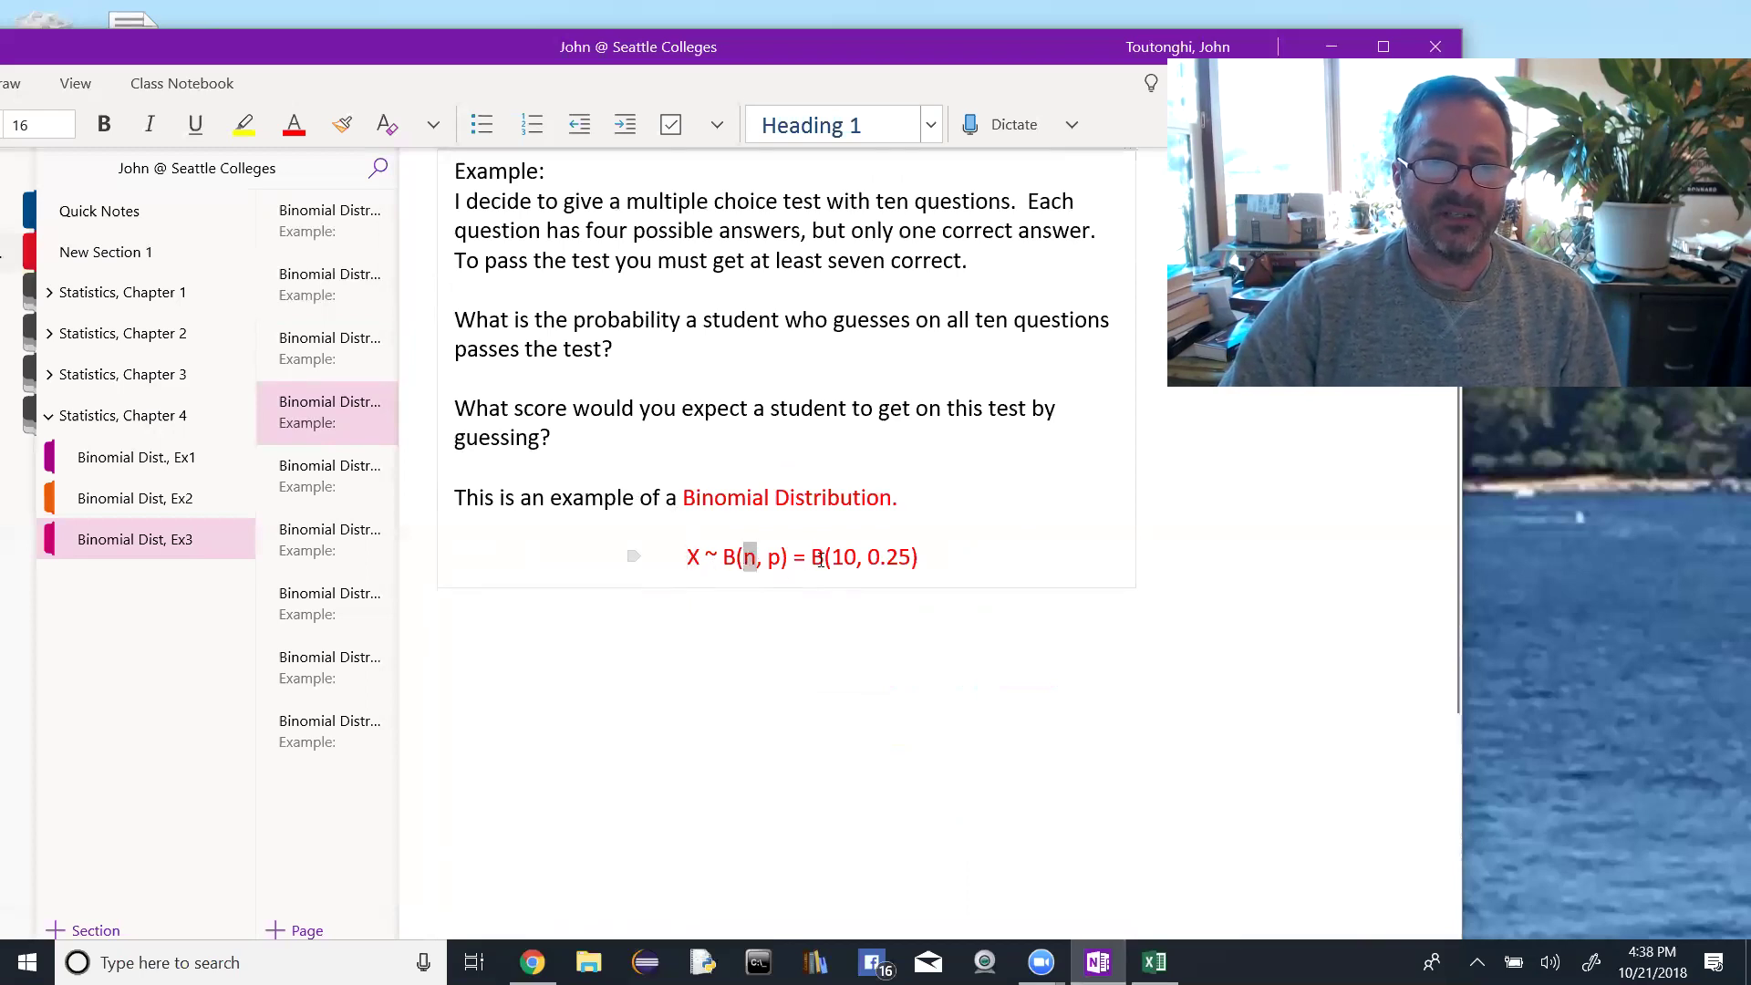
double_click(774, 557)
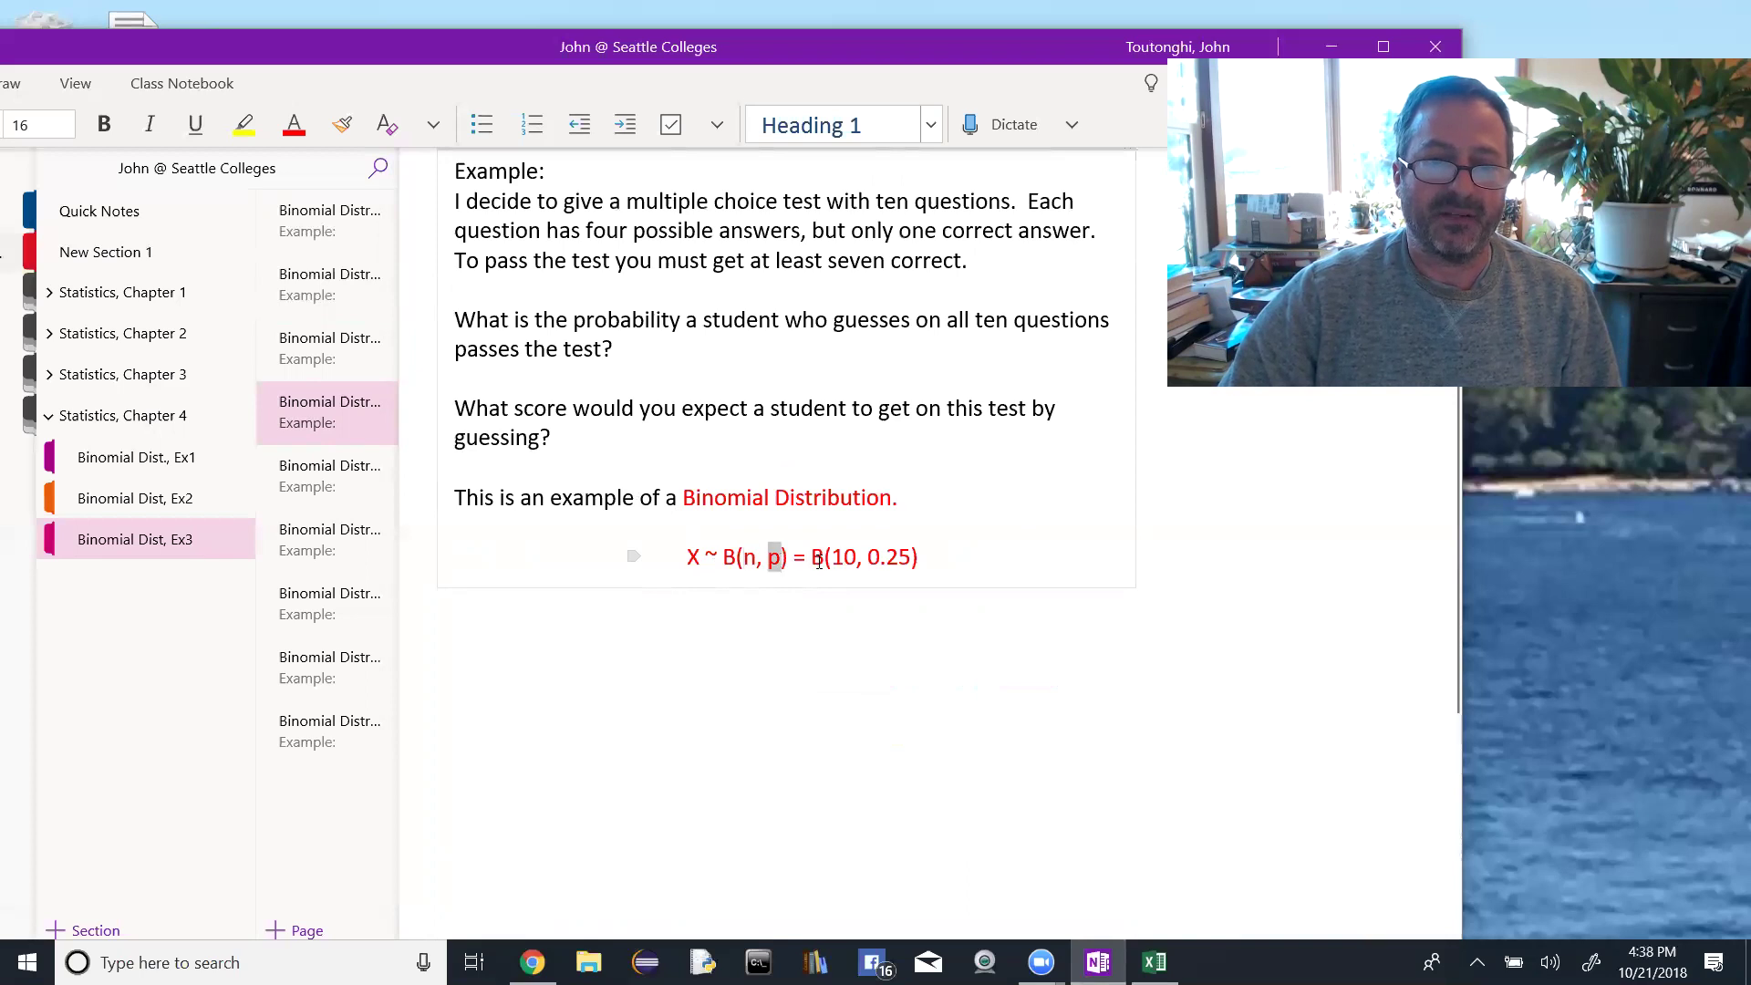
Step: Review P(pass) = P(X >= 7) on the pass-question page, then bring up the Excel X table
click(347, 476)
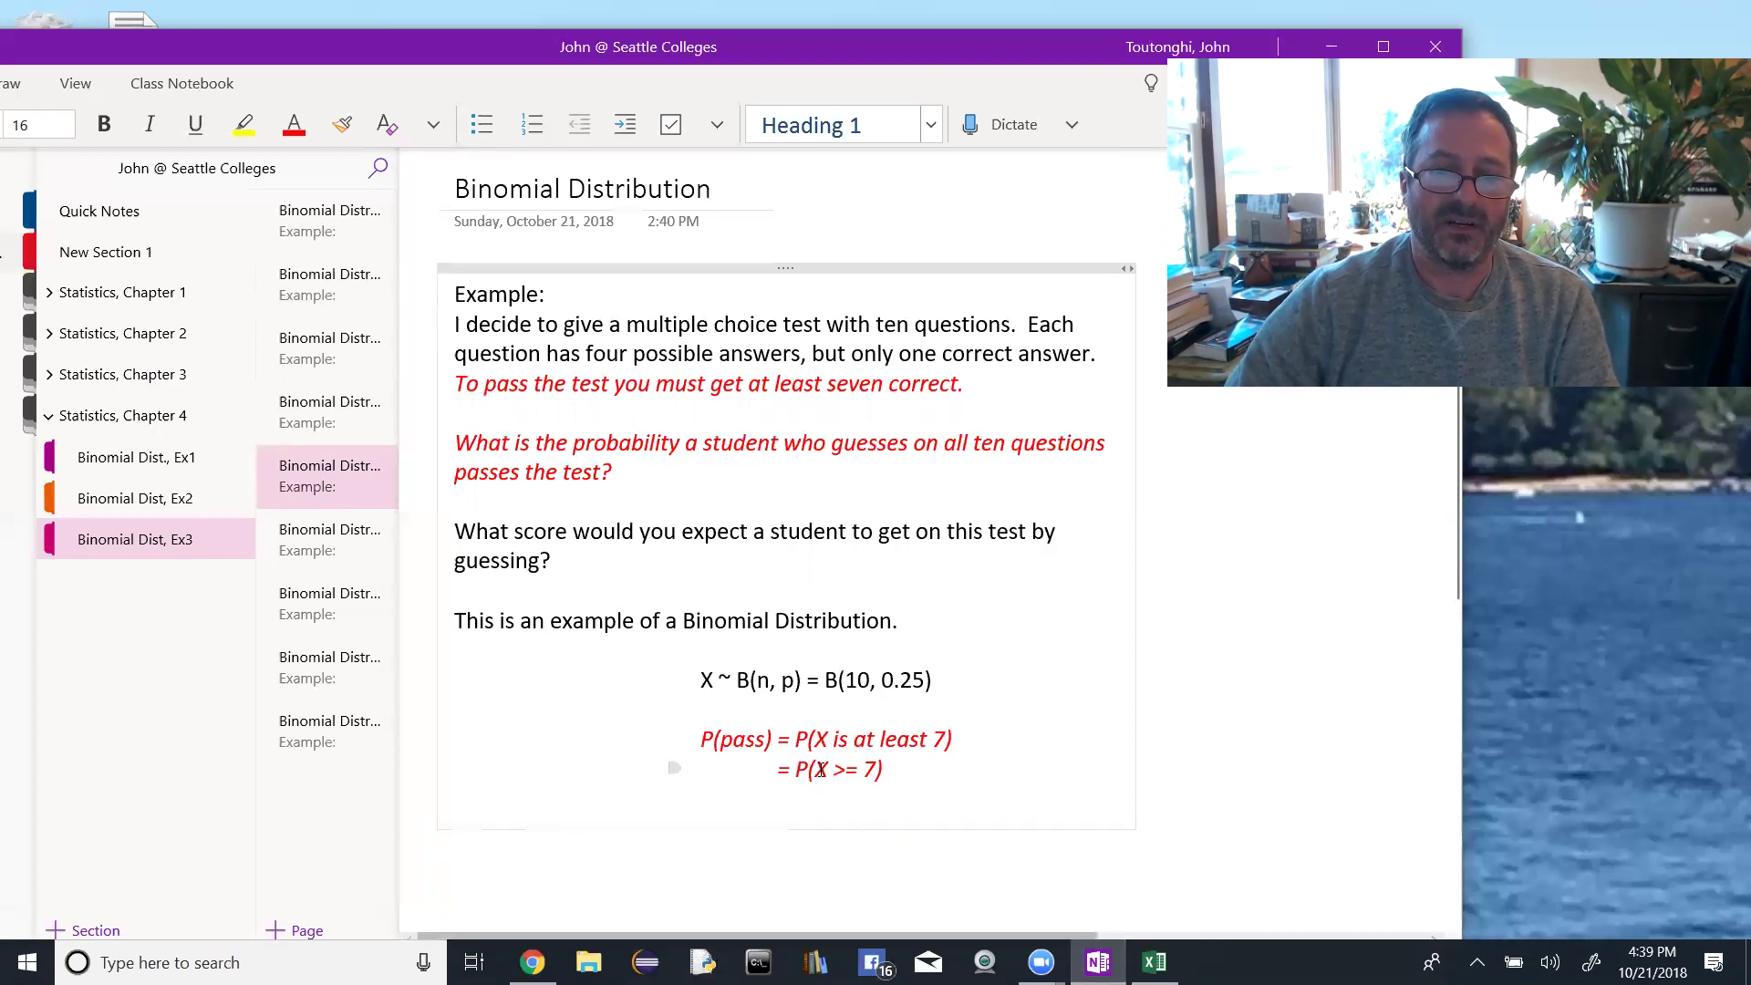
drag(819, 769, 878, 776)
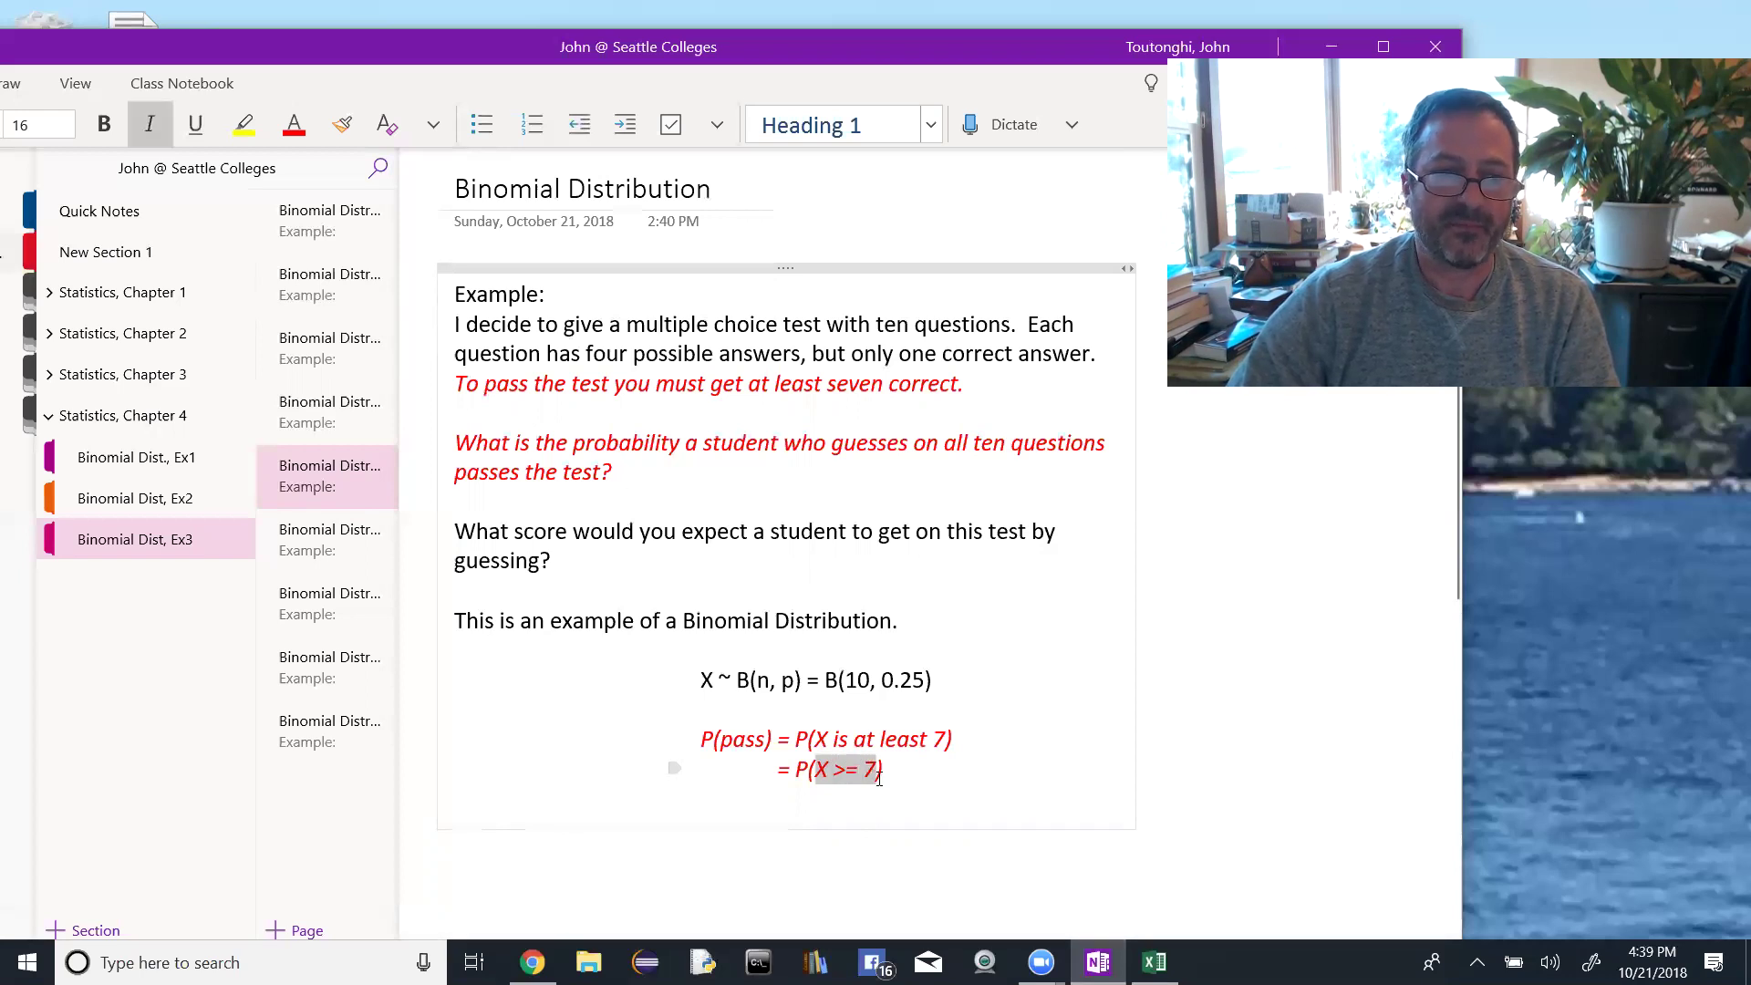
click(330, 543)
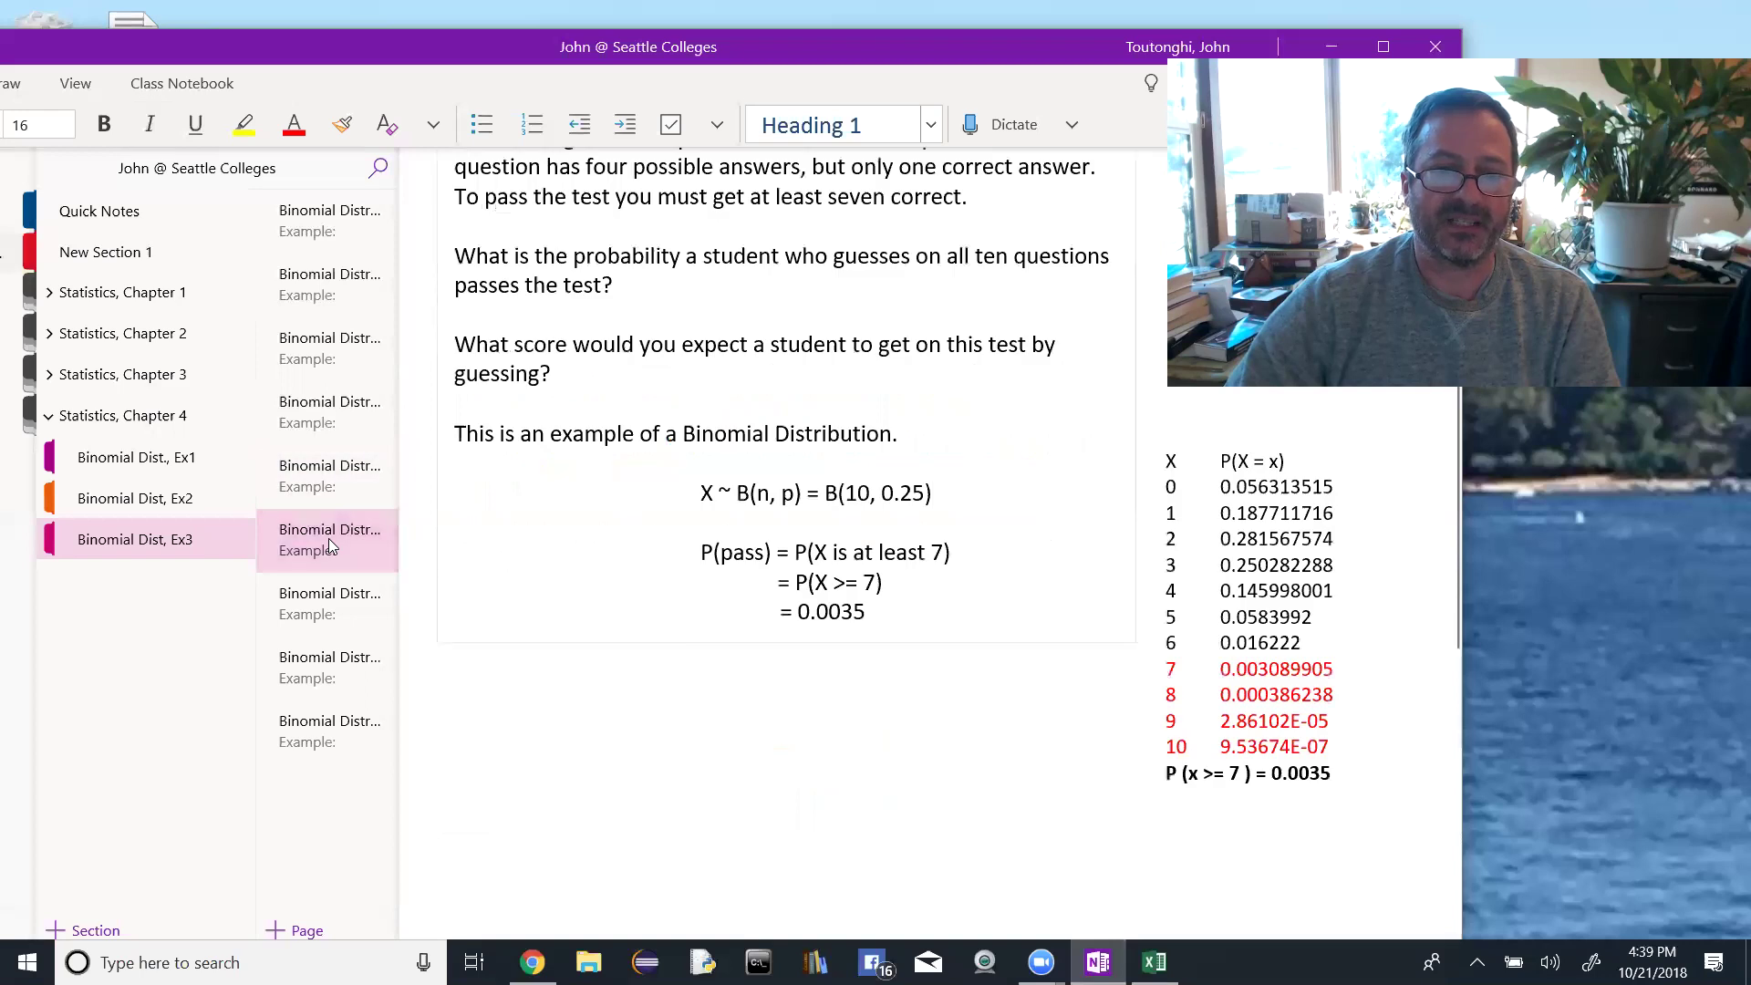
click(327, 479)
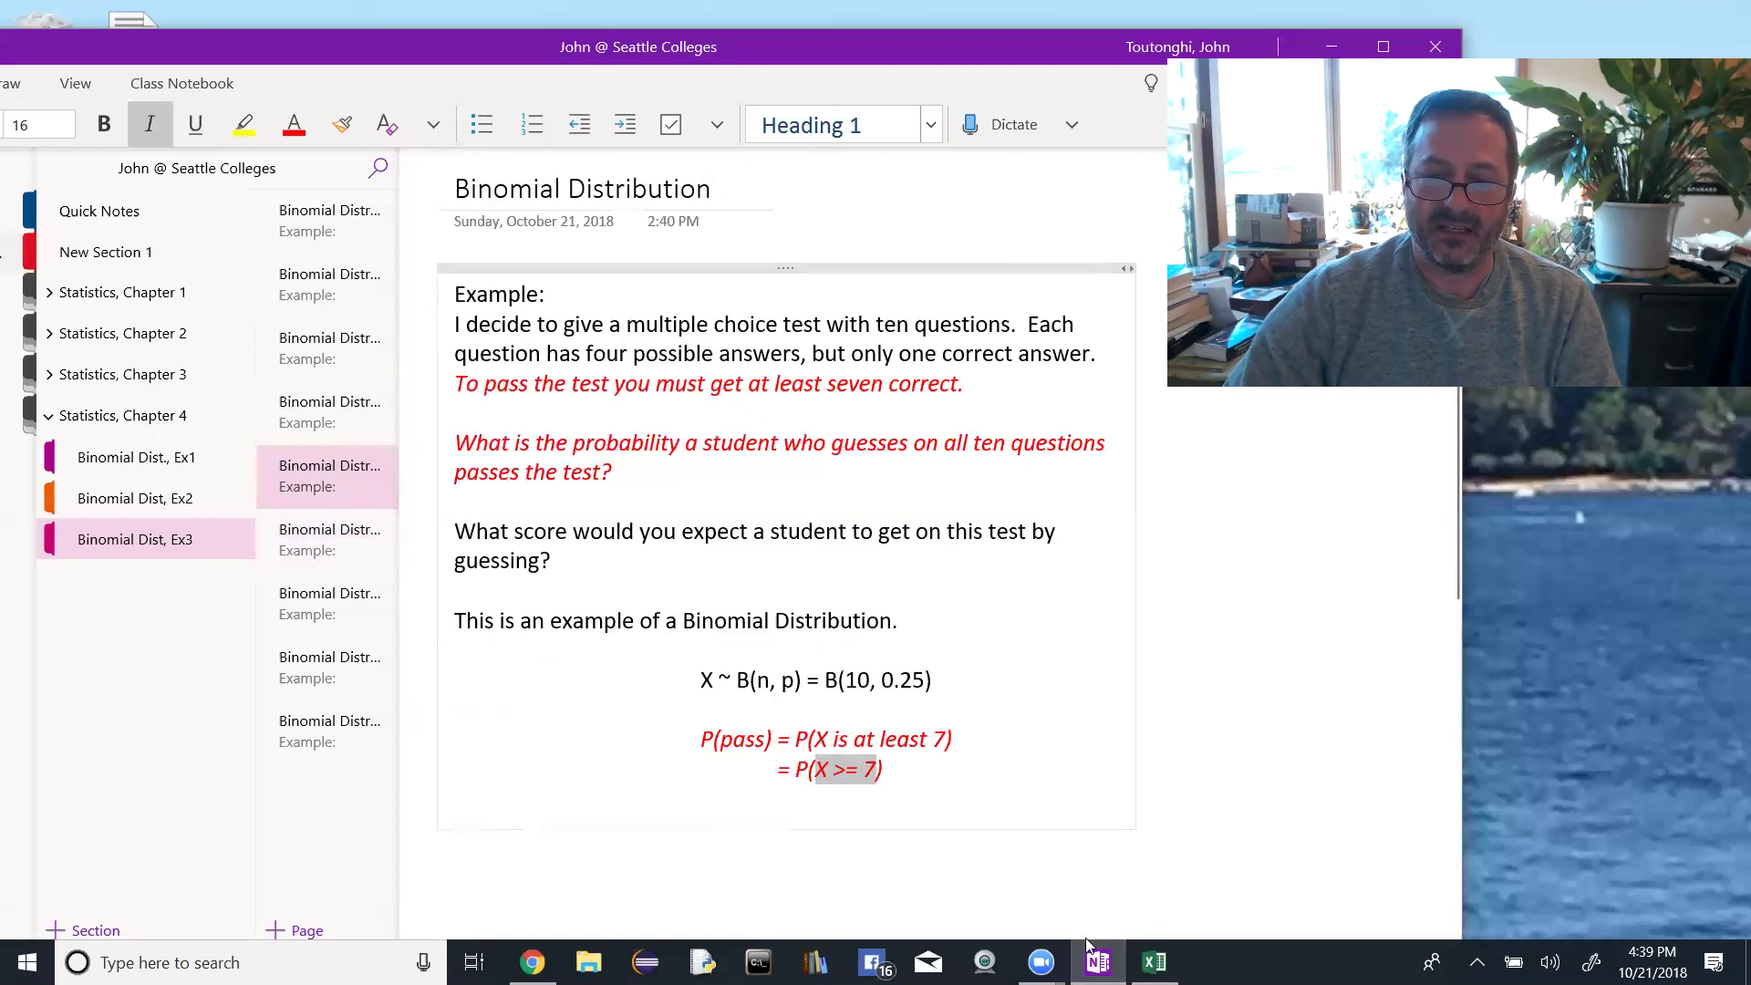
click(1154, 962)
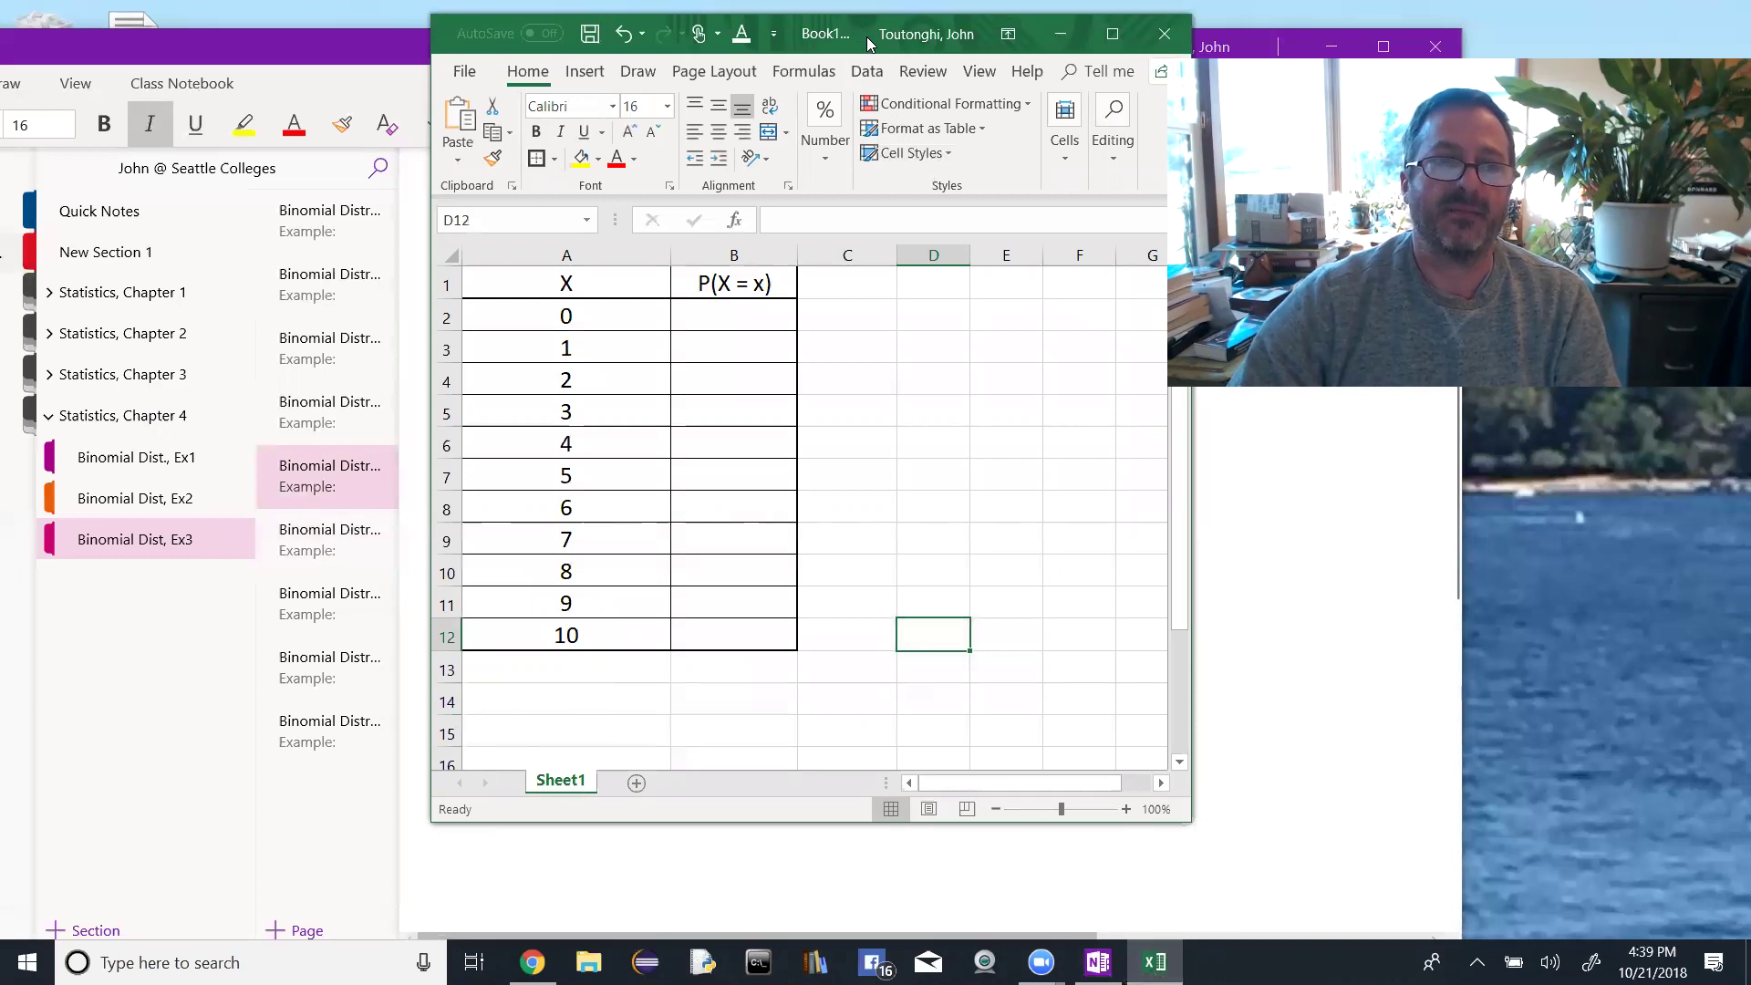
drag(868, 41, 849, 158)
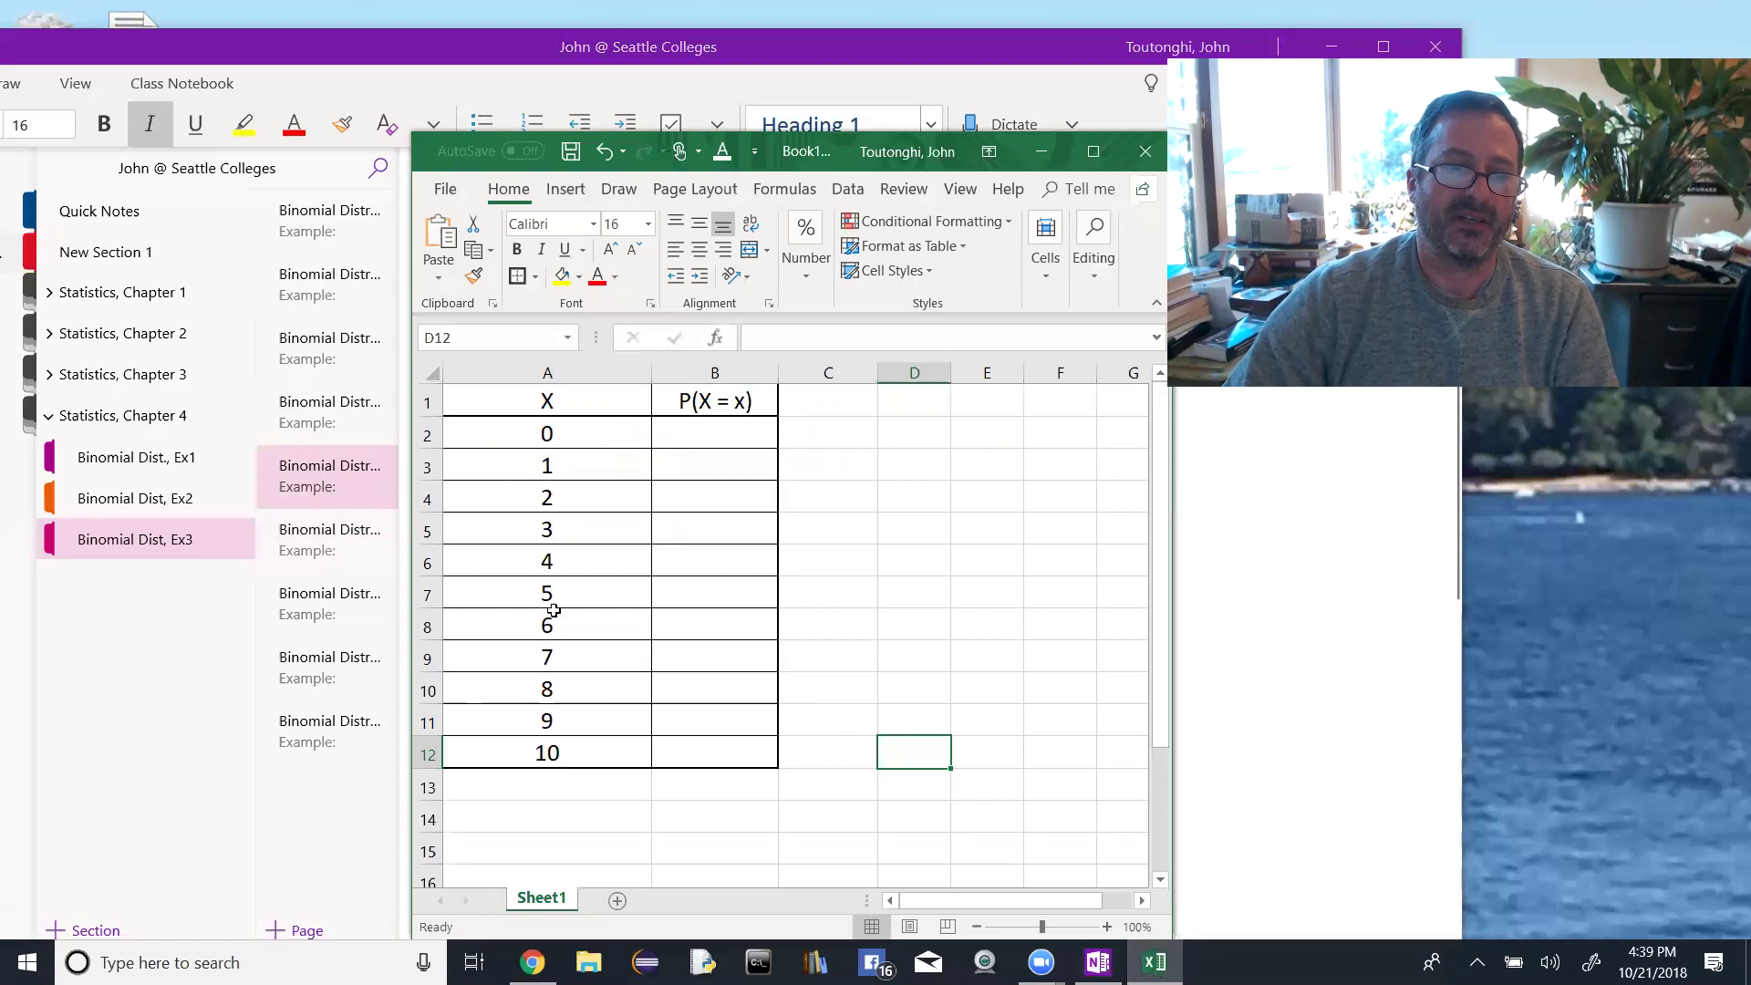
click(550, 435)
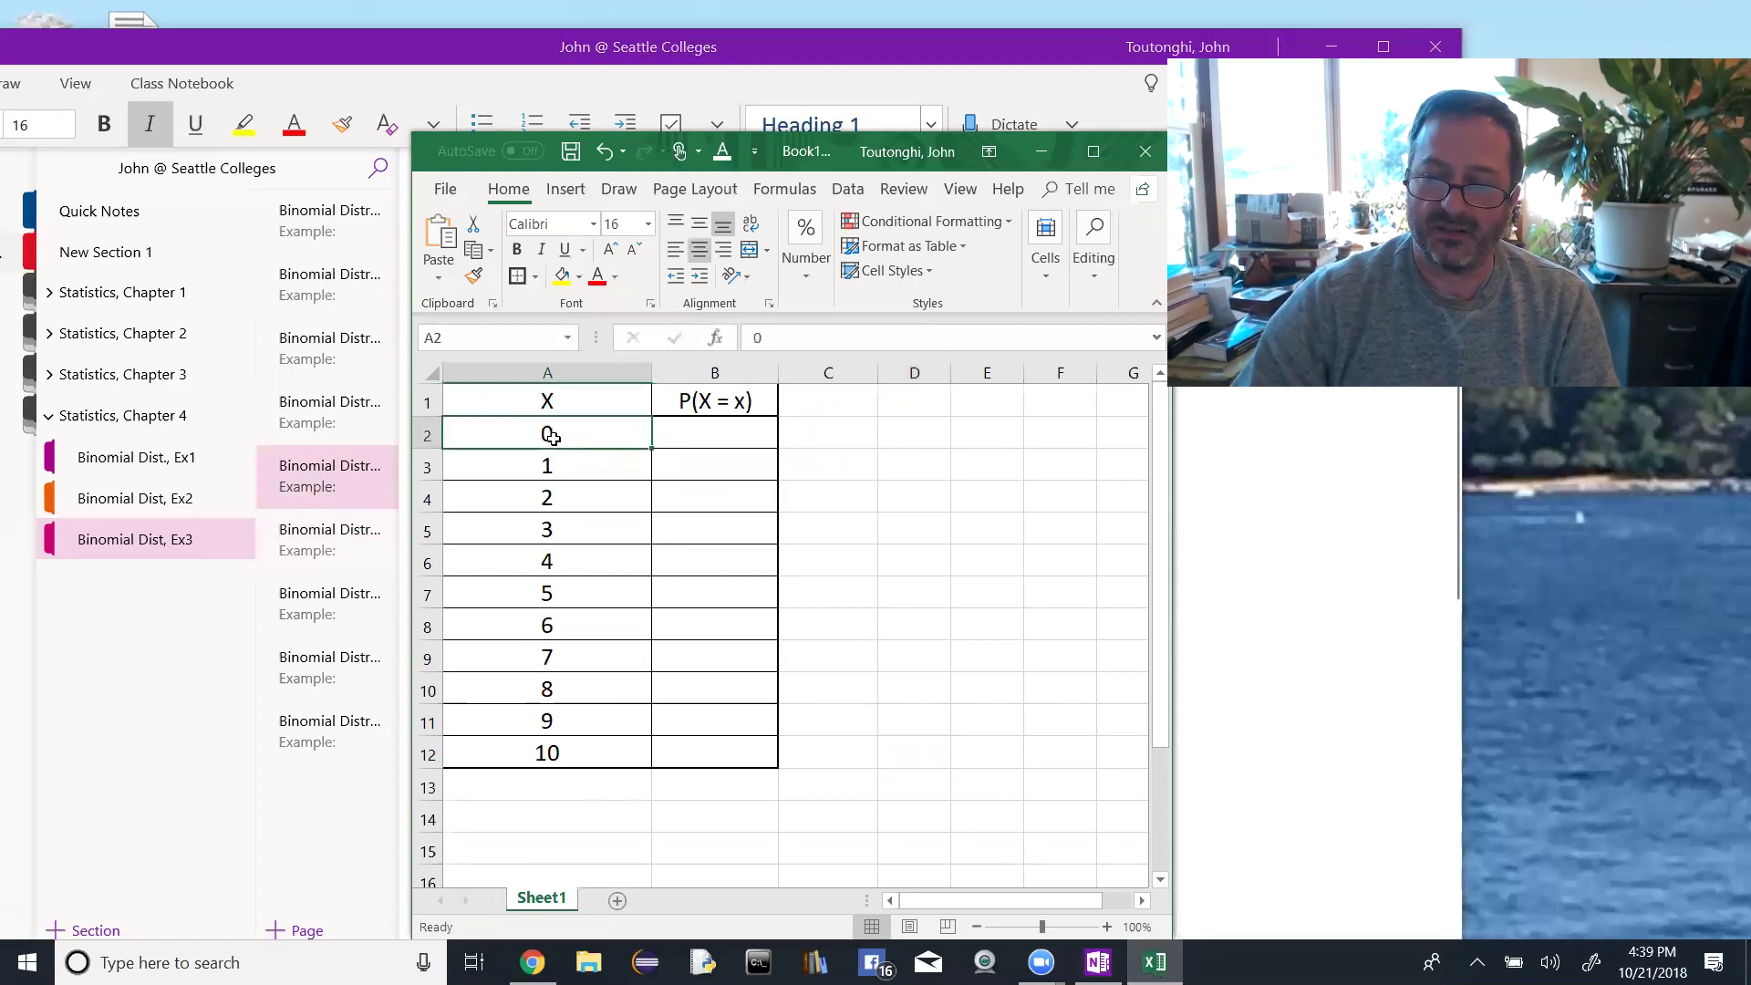
text(0)
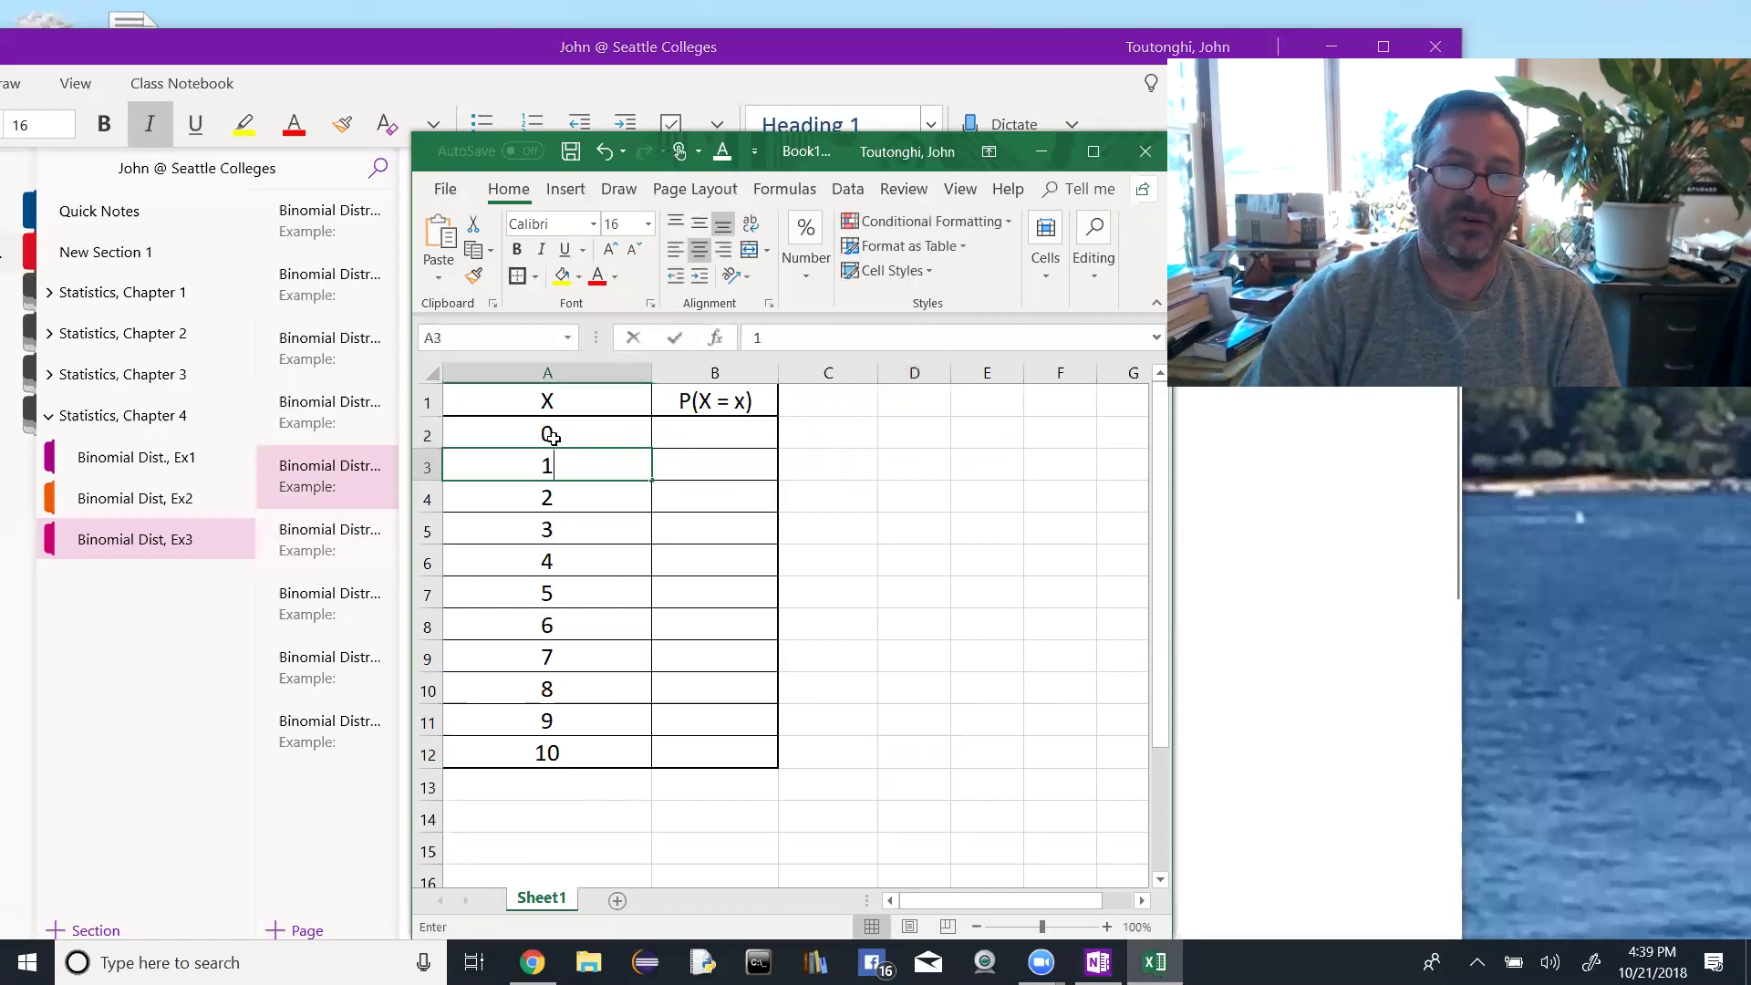
click(560, 430)
mouse_move(562, 428)
mouse_down()
mouse_move(574, 457)
mouse_move(636, 474)
mouse_move(652, 512)
mouse_move(643, 761)
mouse_up()
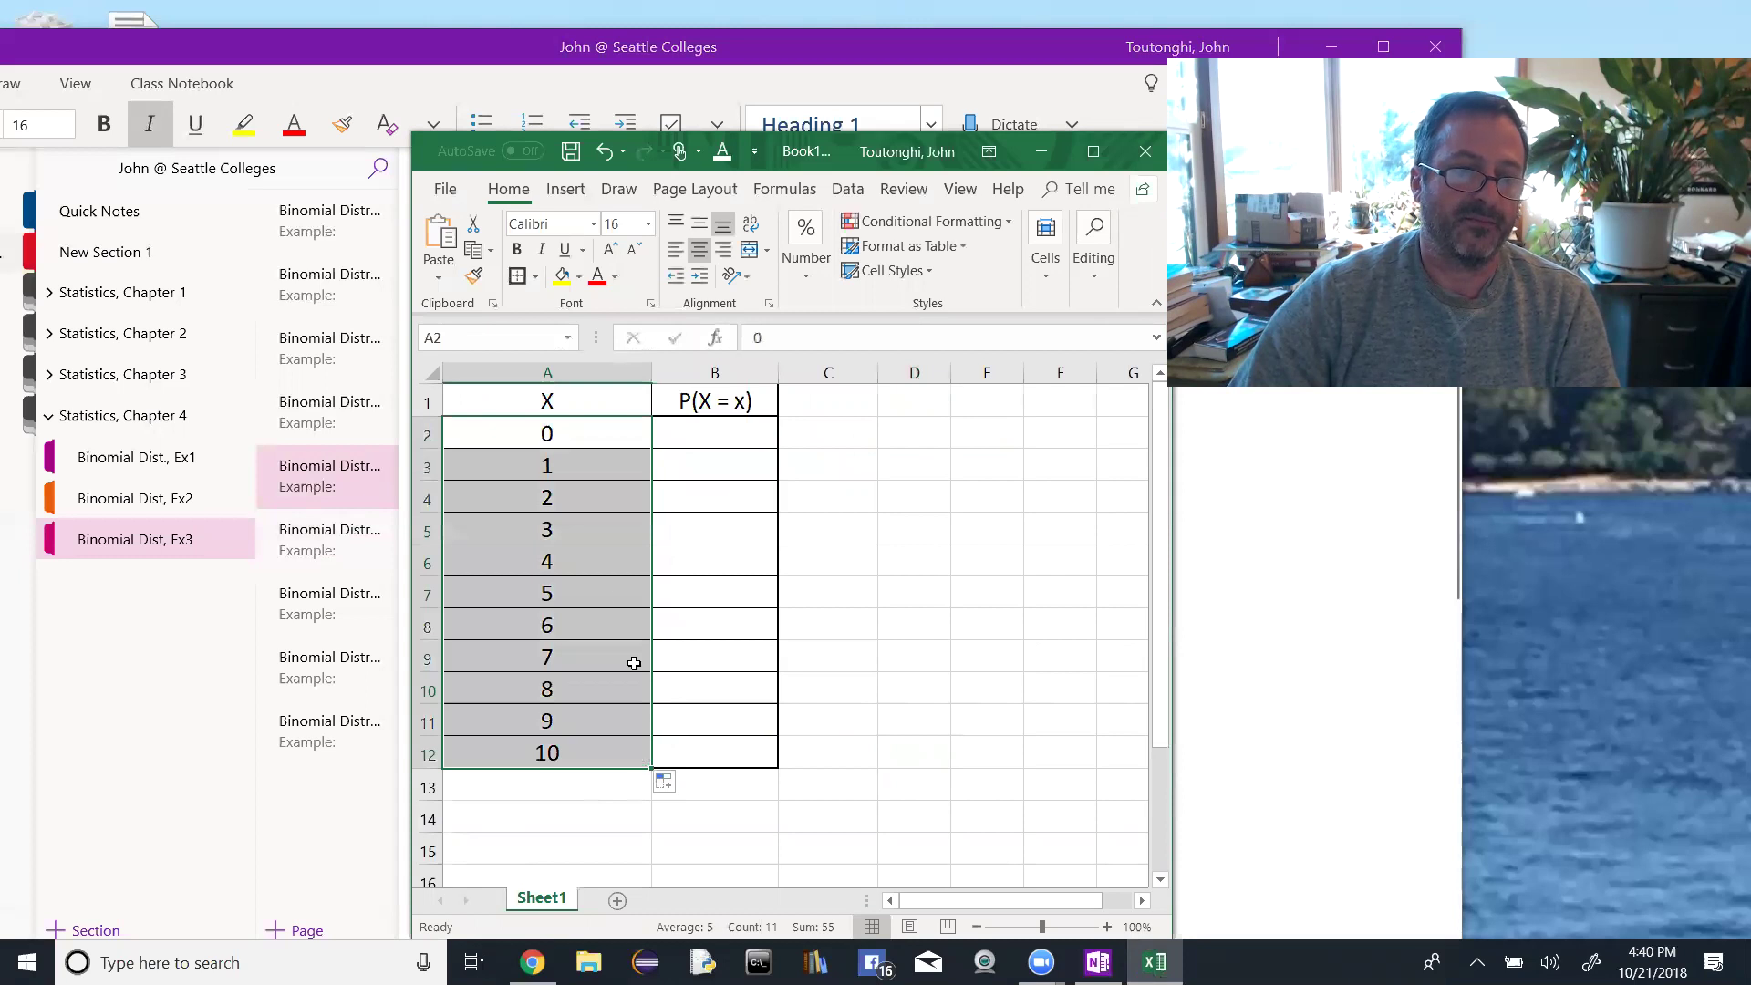
click(574, 428)
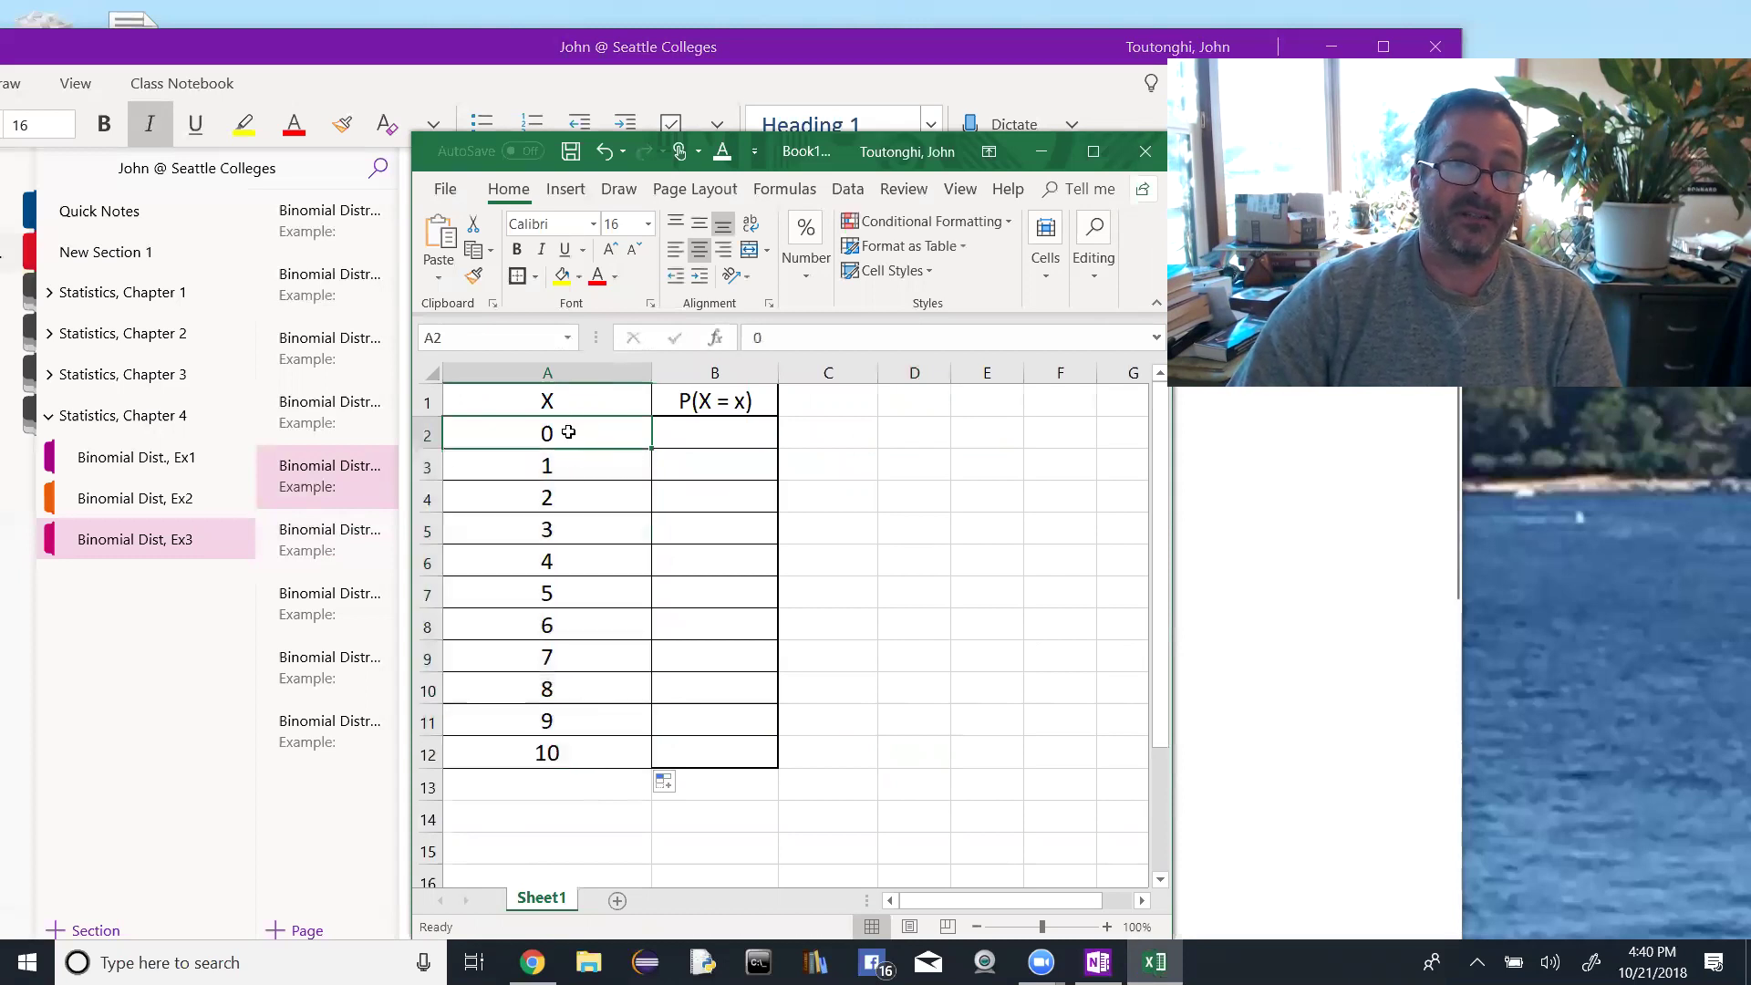
click(571, 464)
click(575, 499)
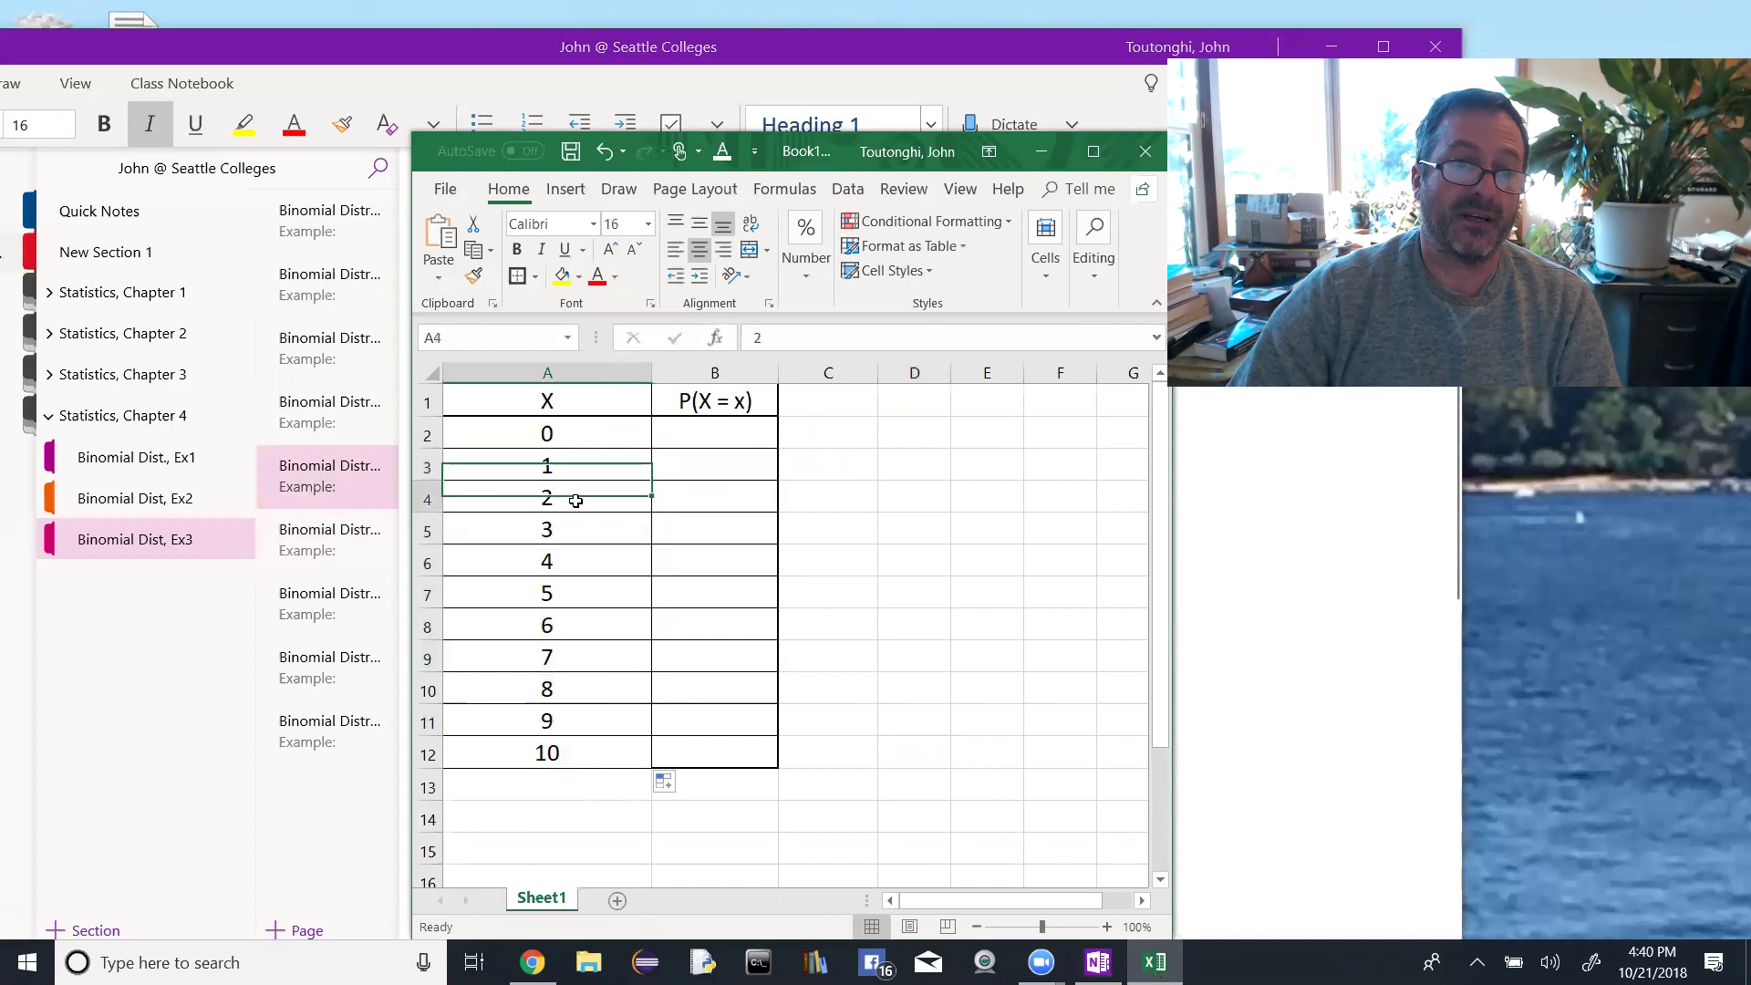
click(585, 747)
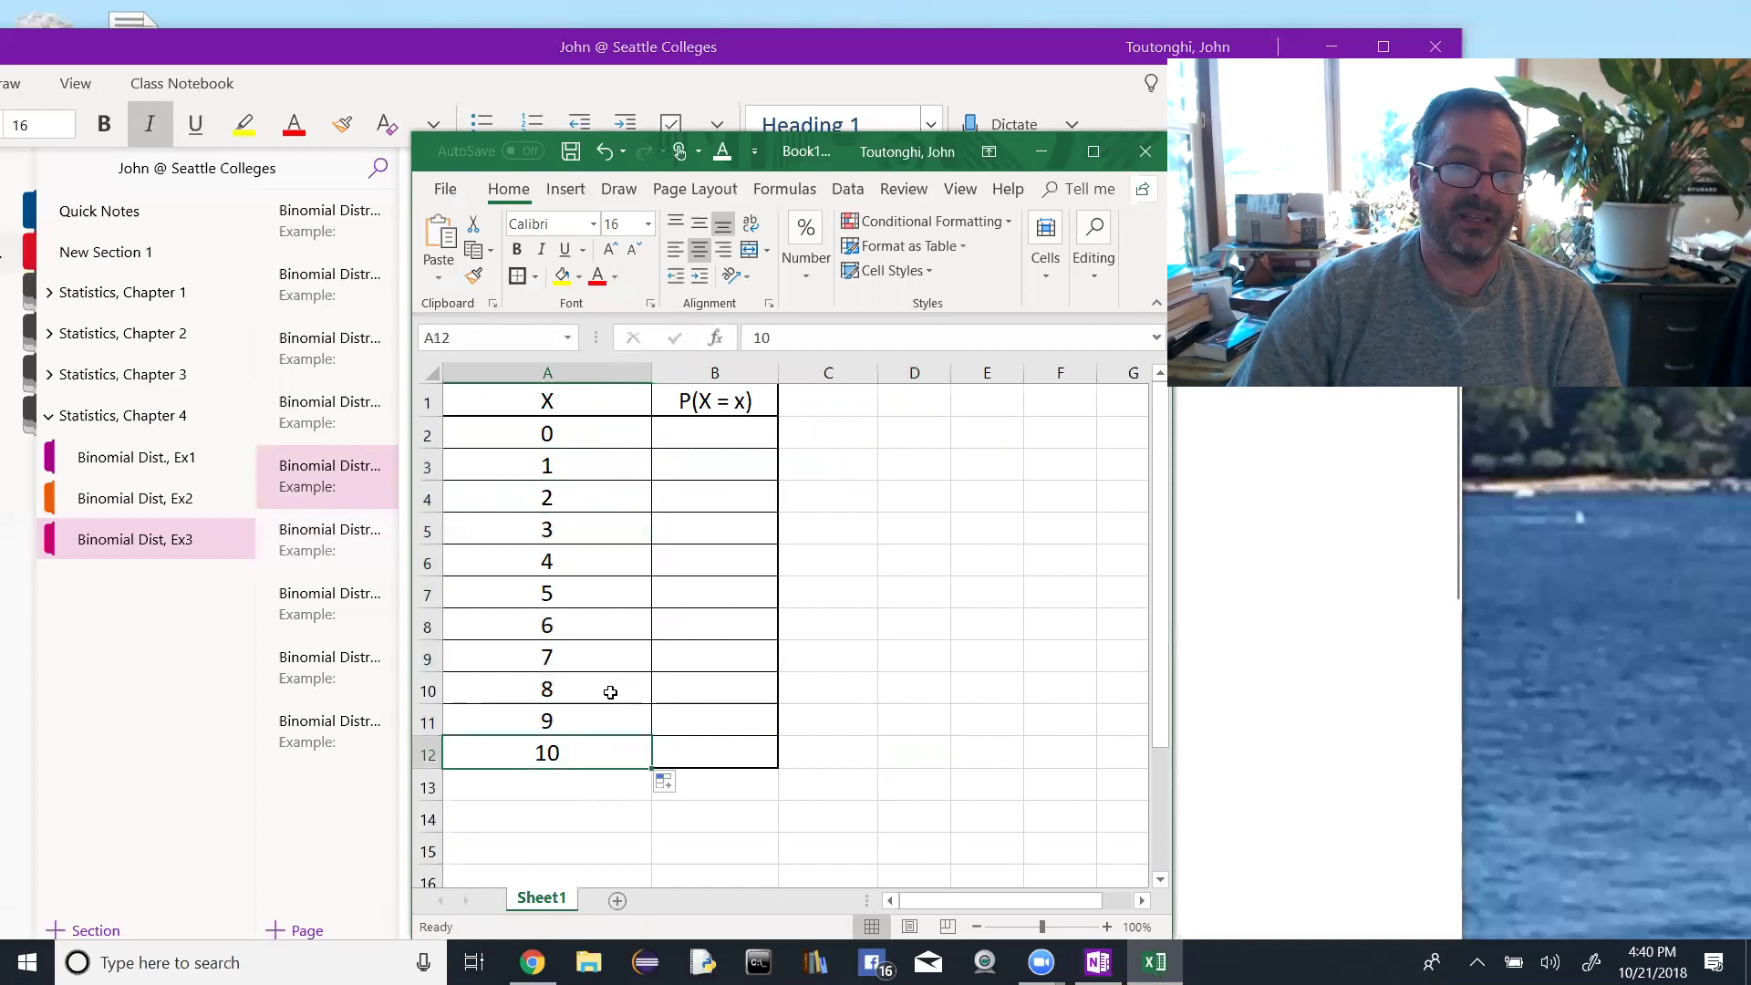
Step: Start a BINOM.DIST formula in cell B2, dismissing the missing-parenthesis warning
click(696, 431)
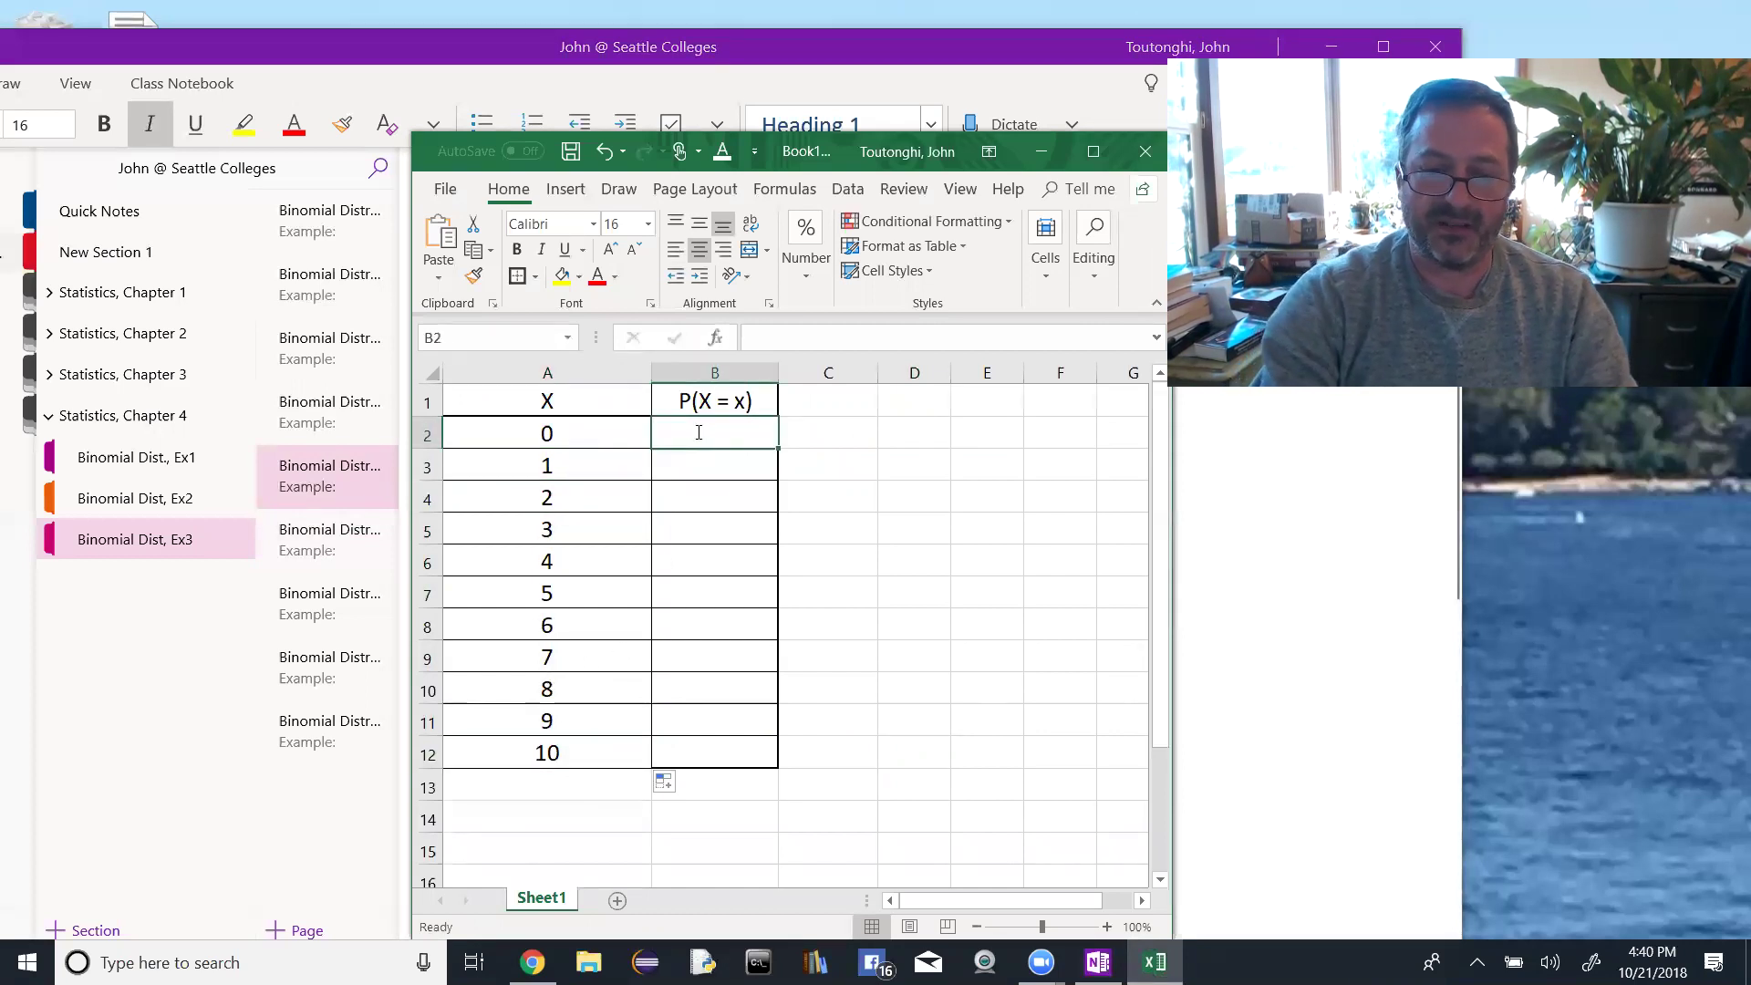
text(=)
key(Caps_Lock)
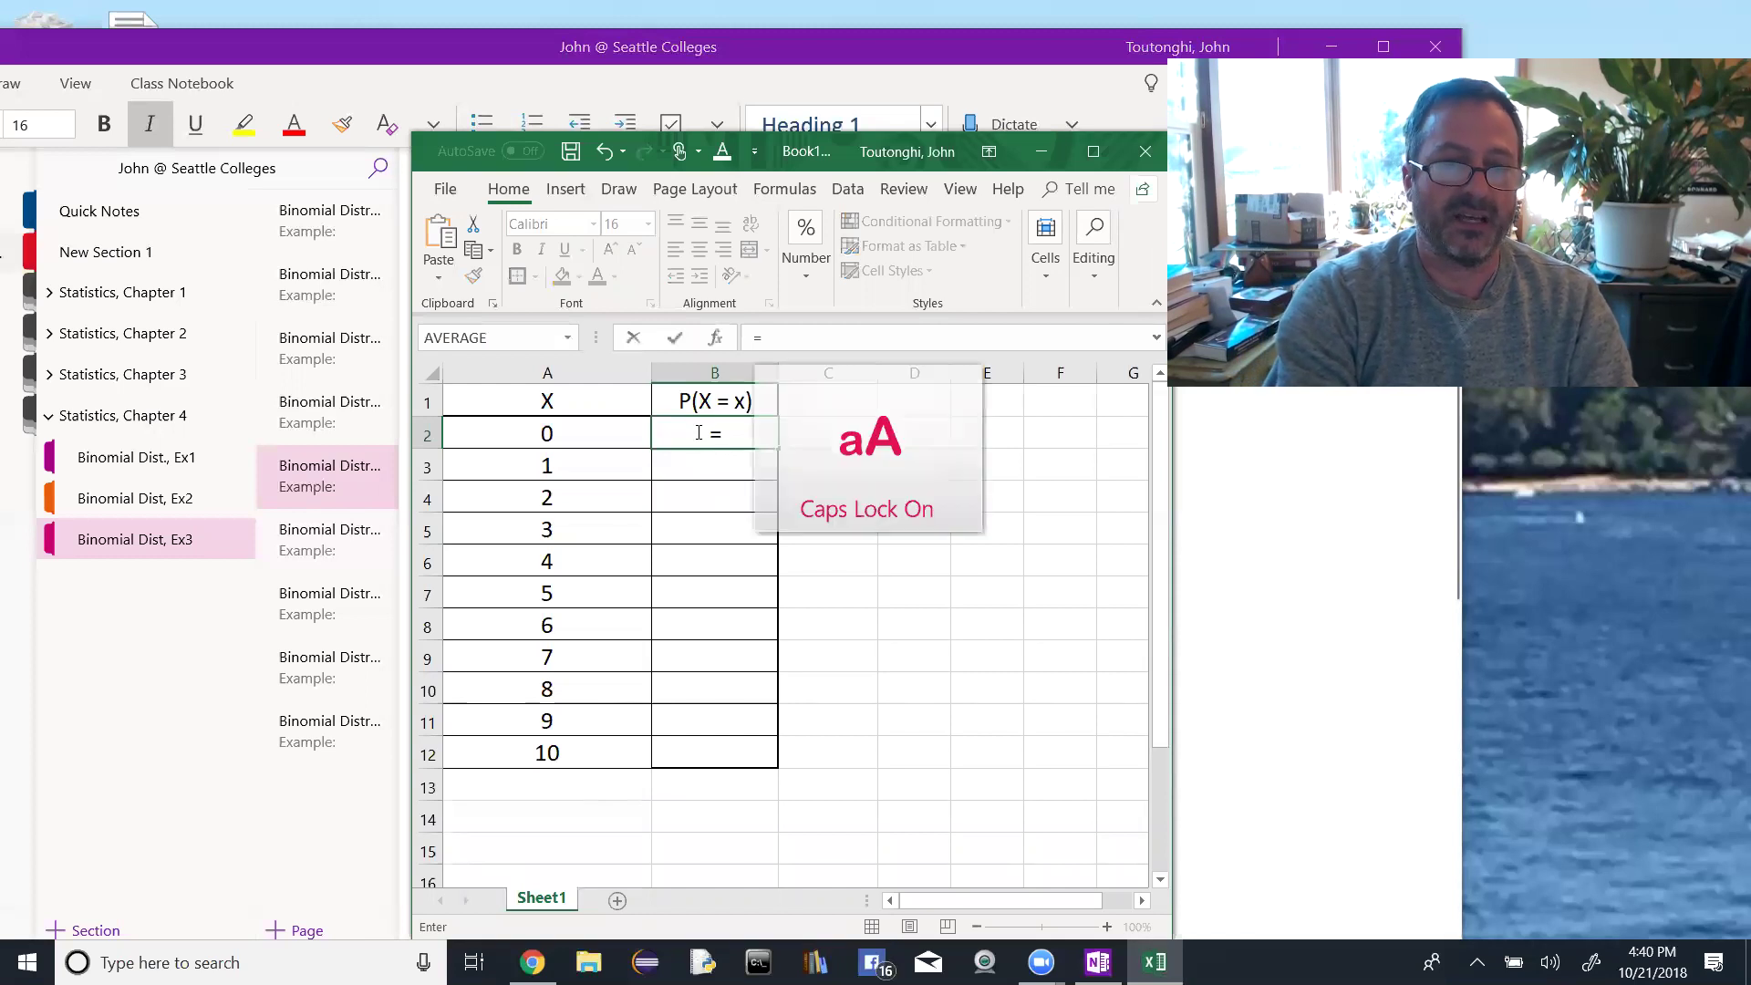
text(BIN)
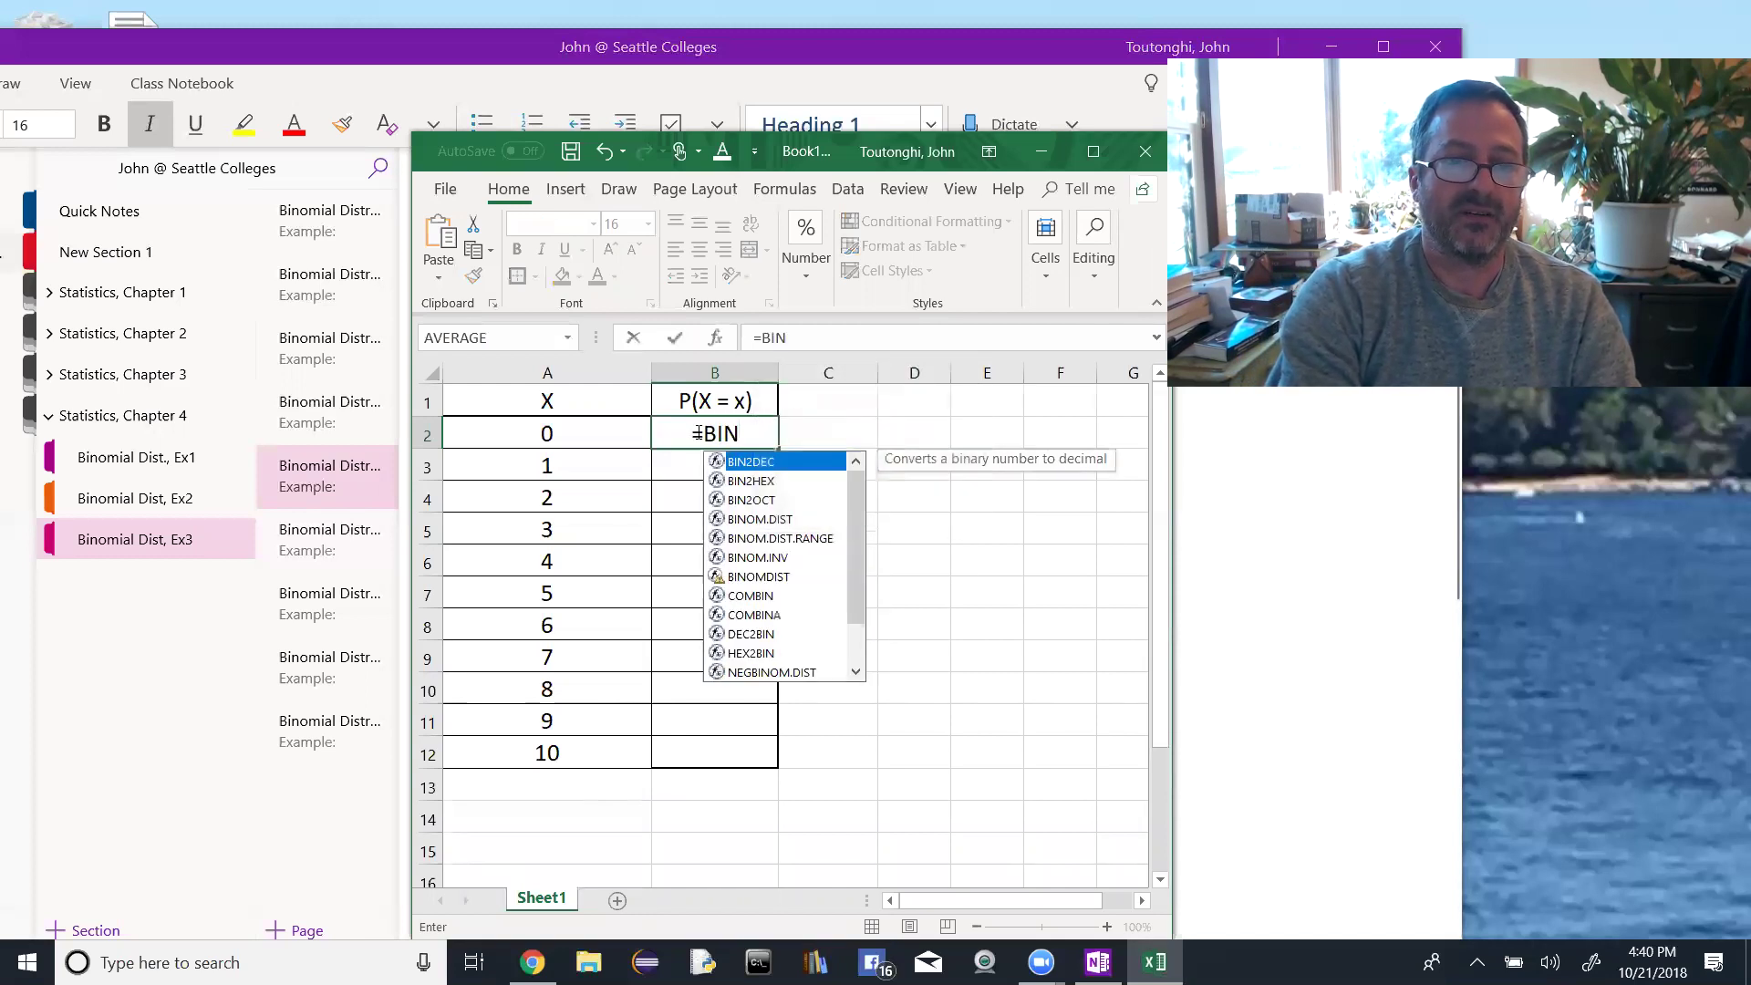
text(O)
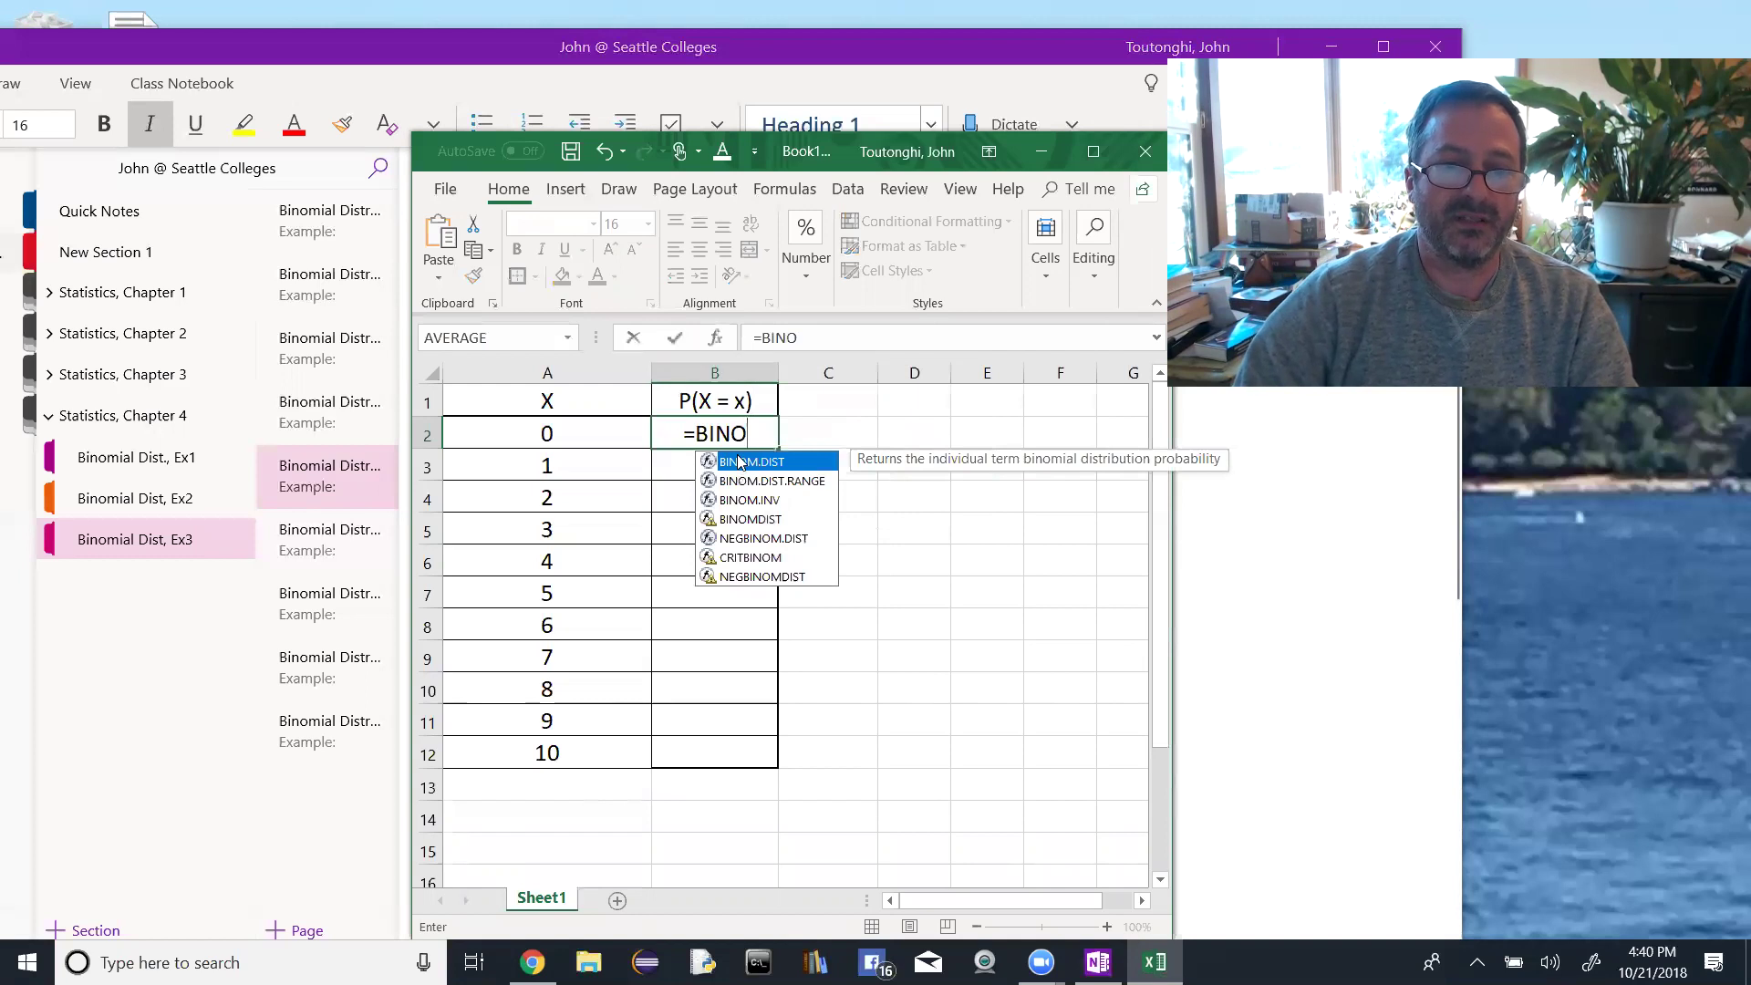
double_click(741, 462)
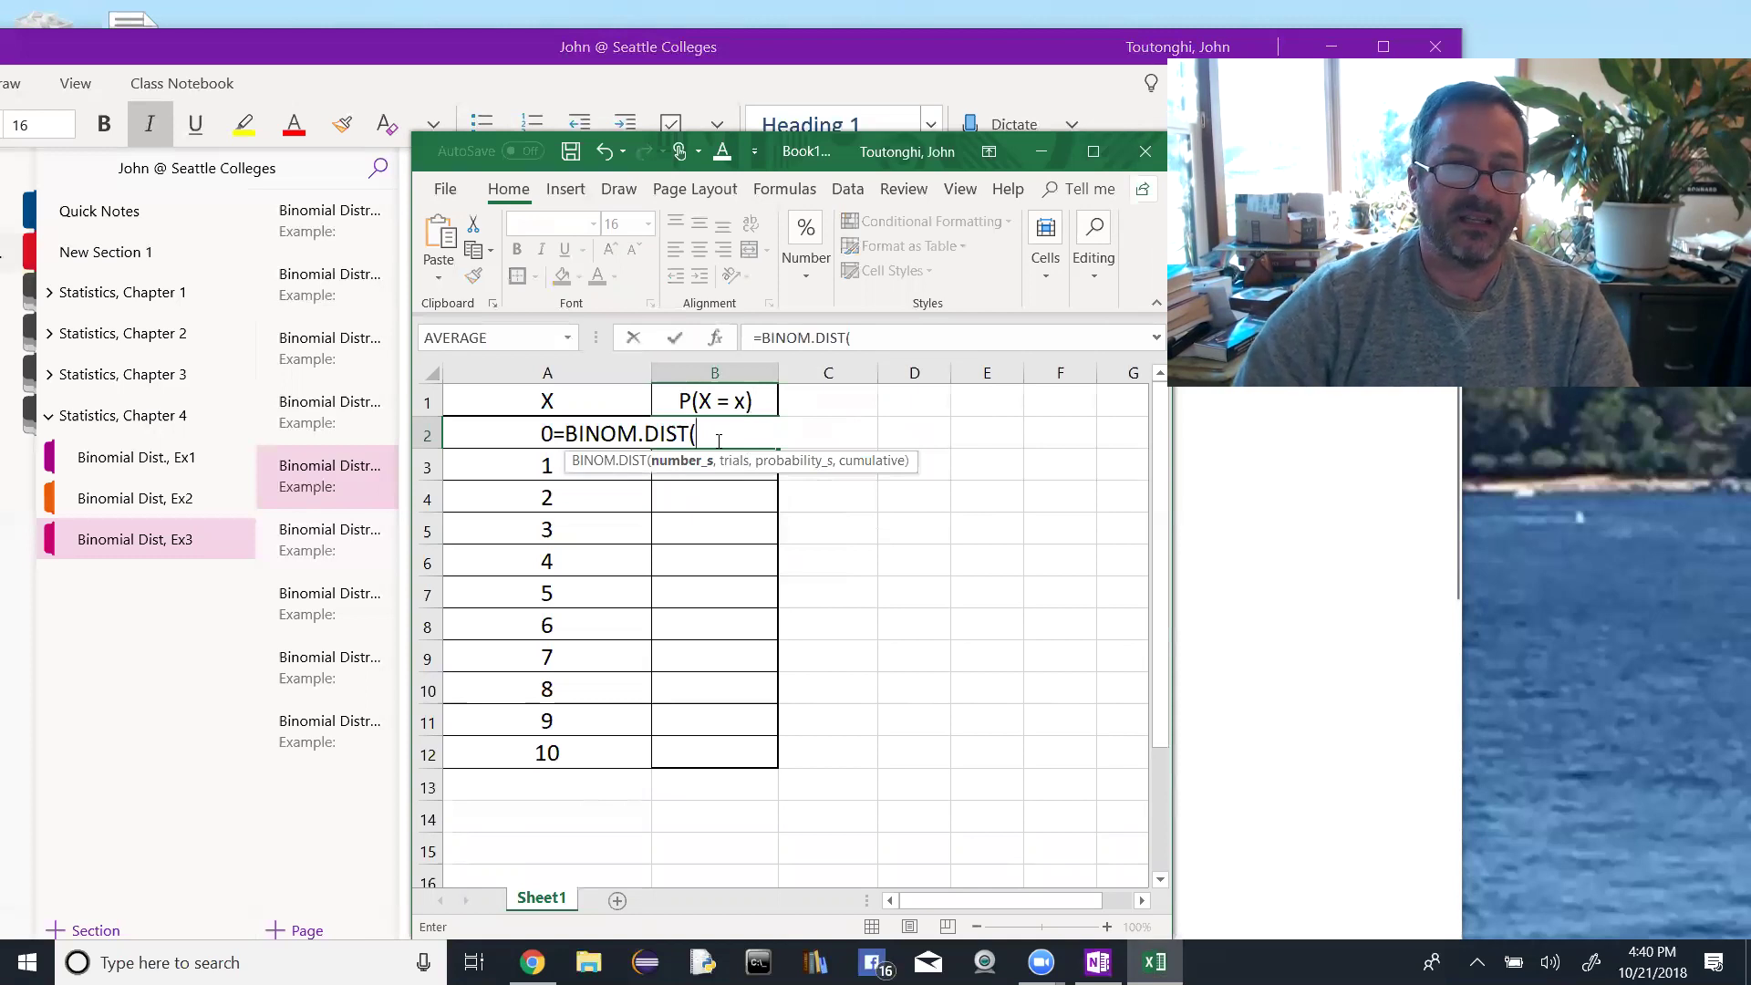
key(Return)
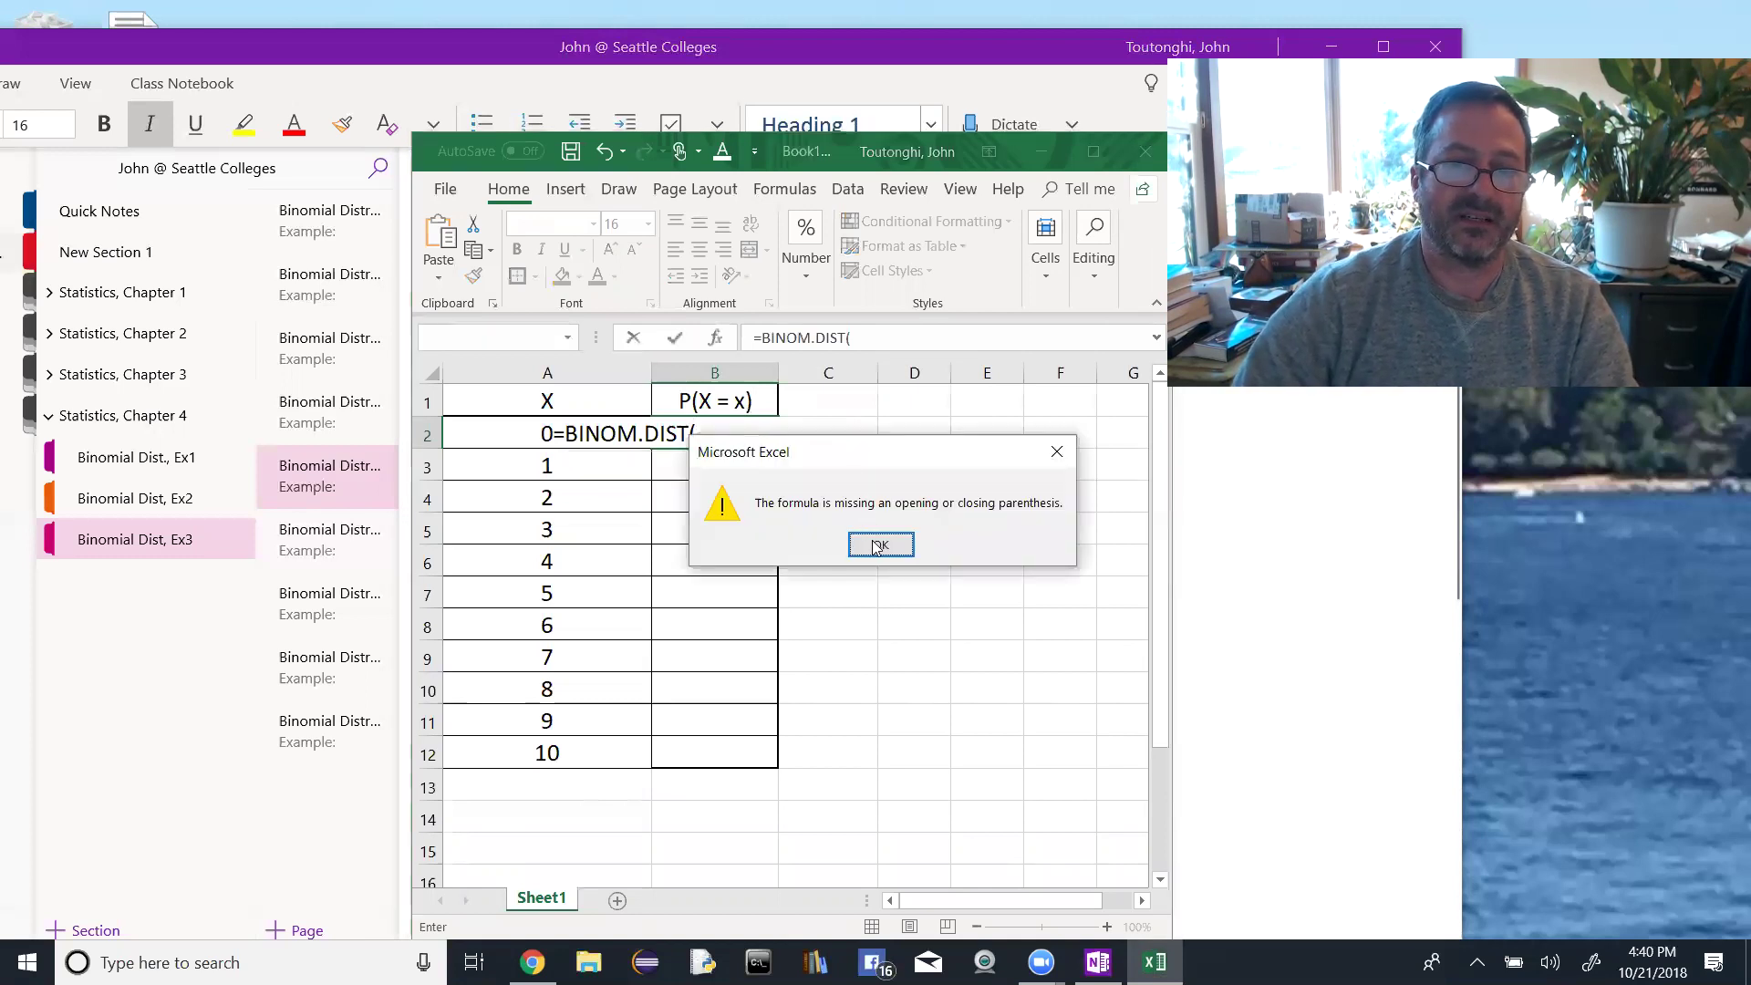
click(881, 543)
click(861, 340)
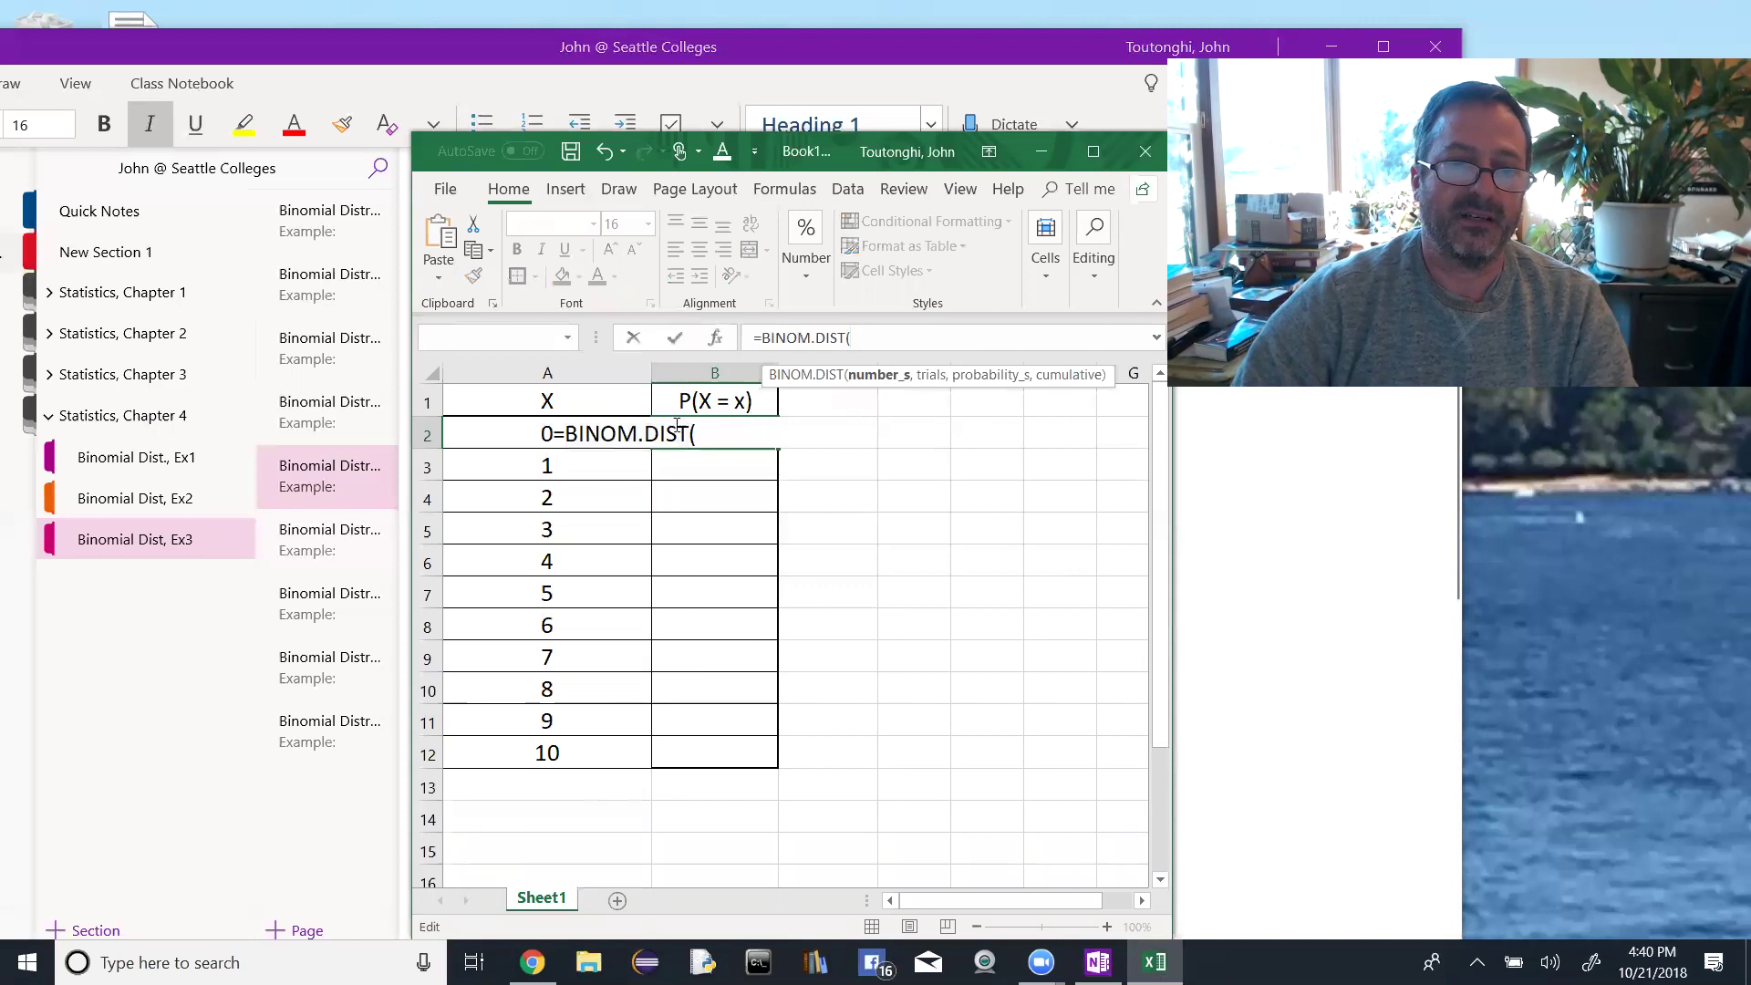
Step: Complete B2 as =BINOM.DIST(A2, 10, 0.25, FALSE), returning 0.0563135
click(501, 437)
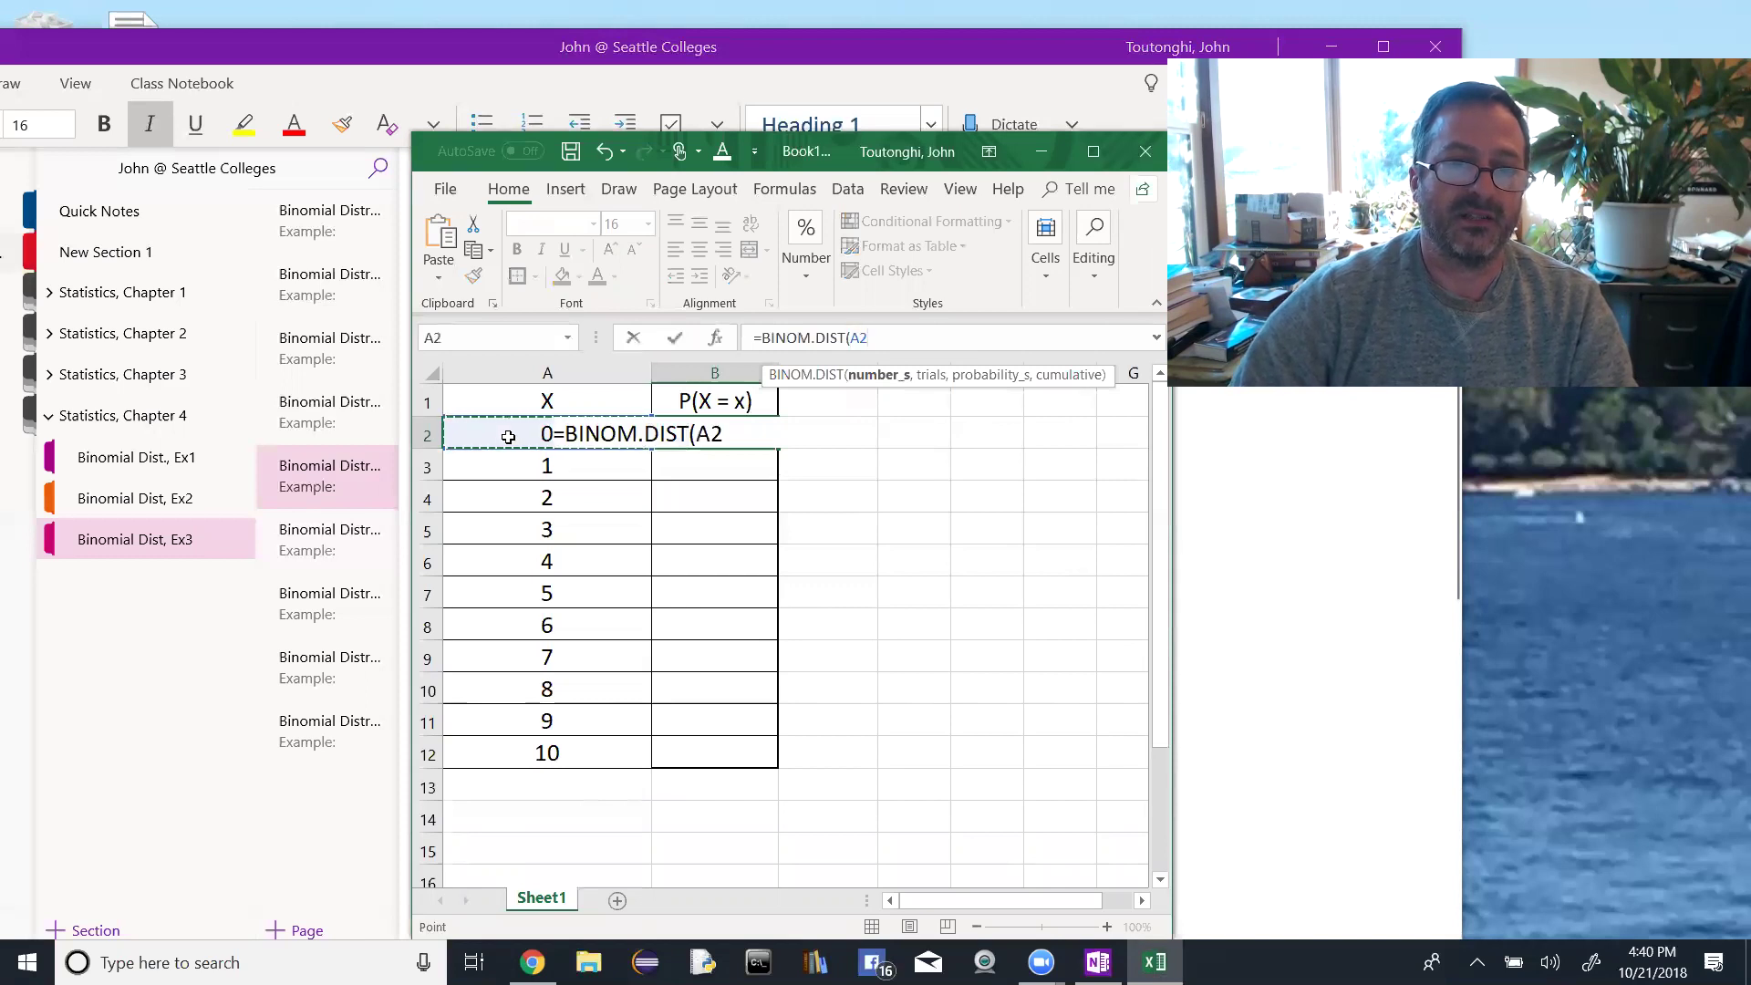
text(,)
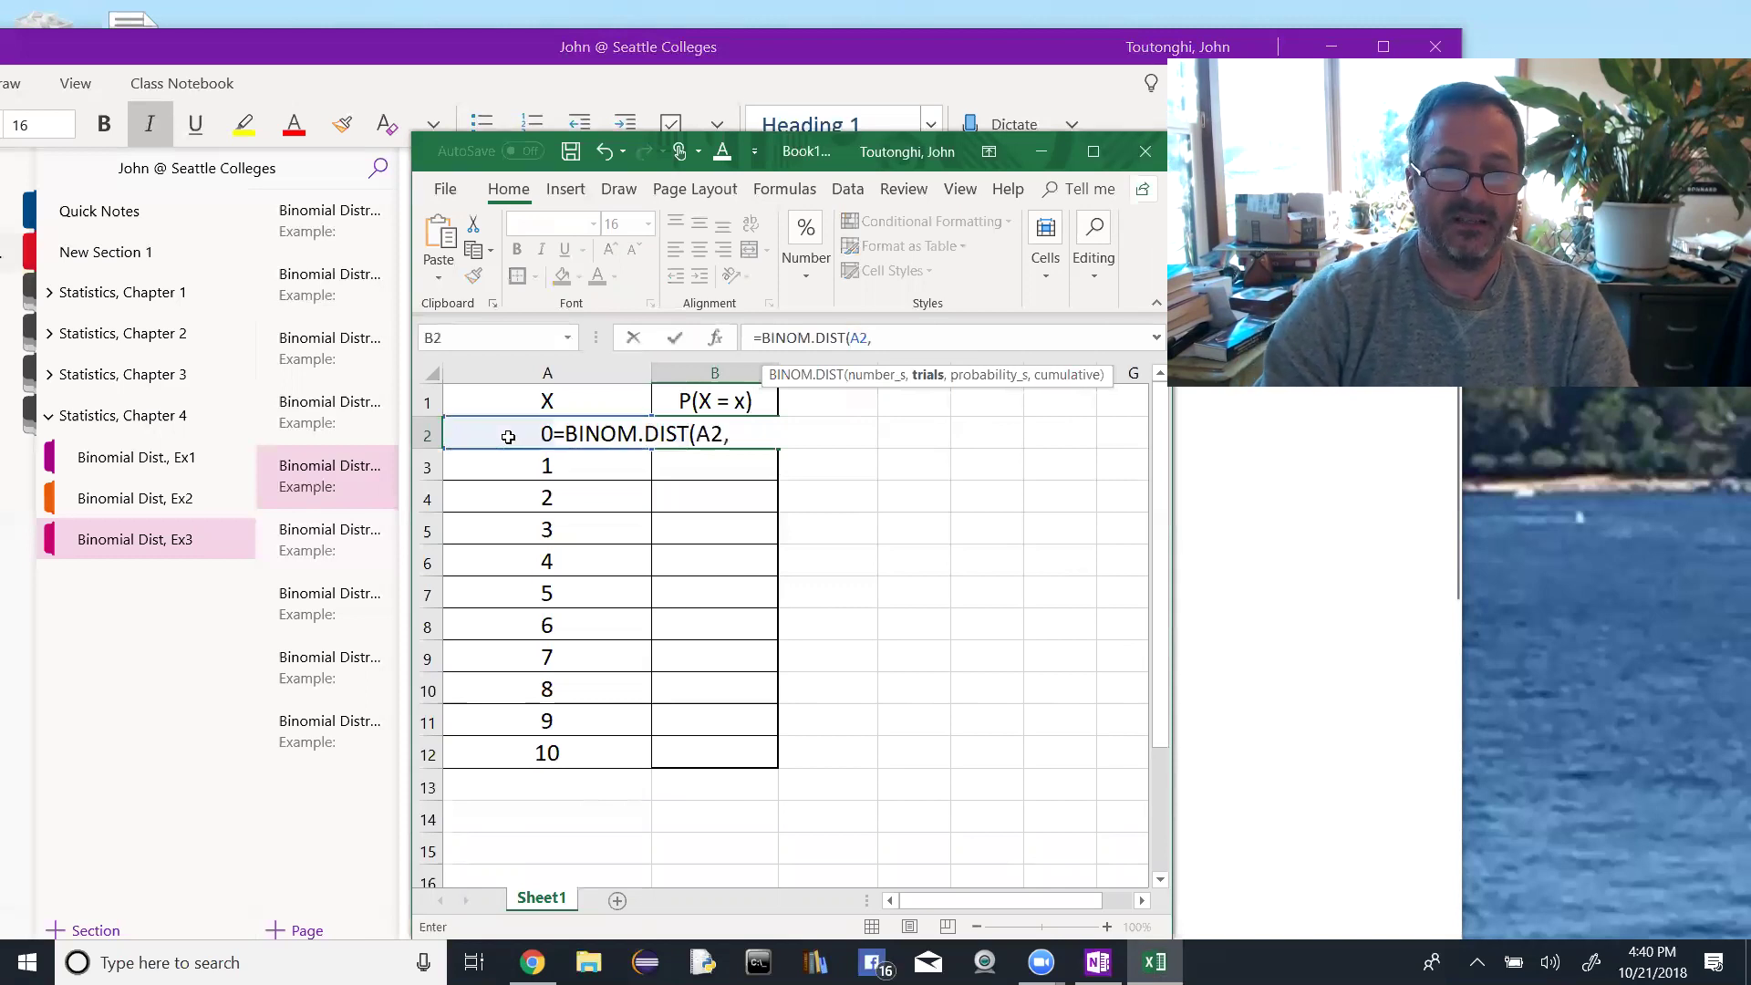
text( 10,)
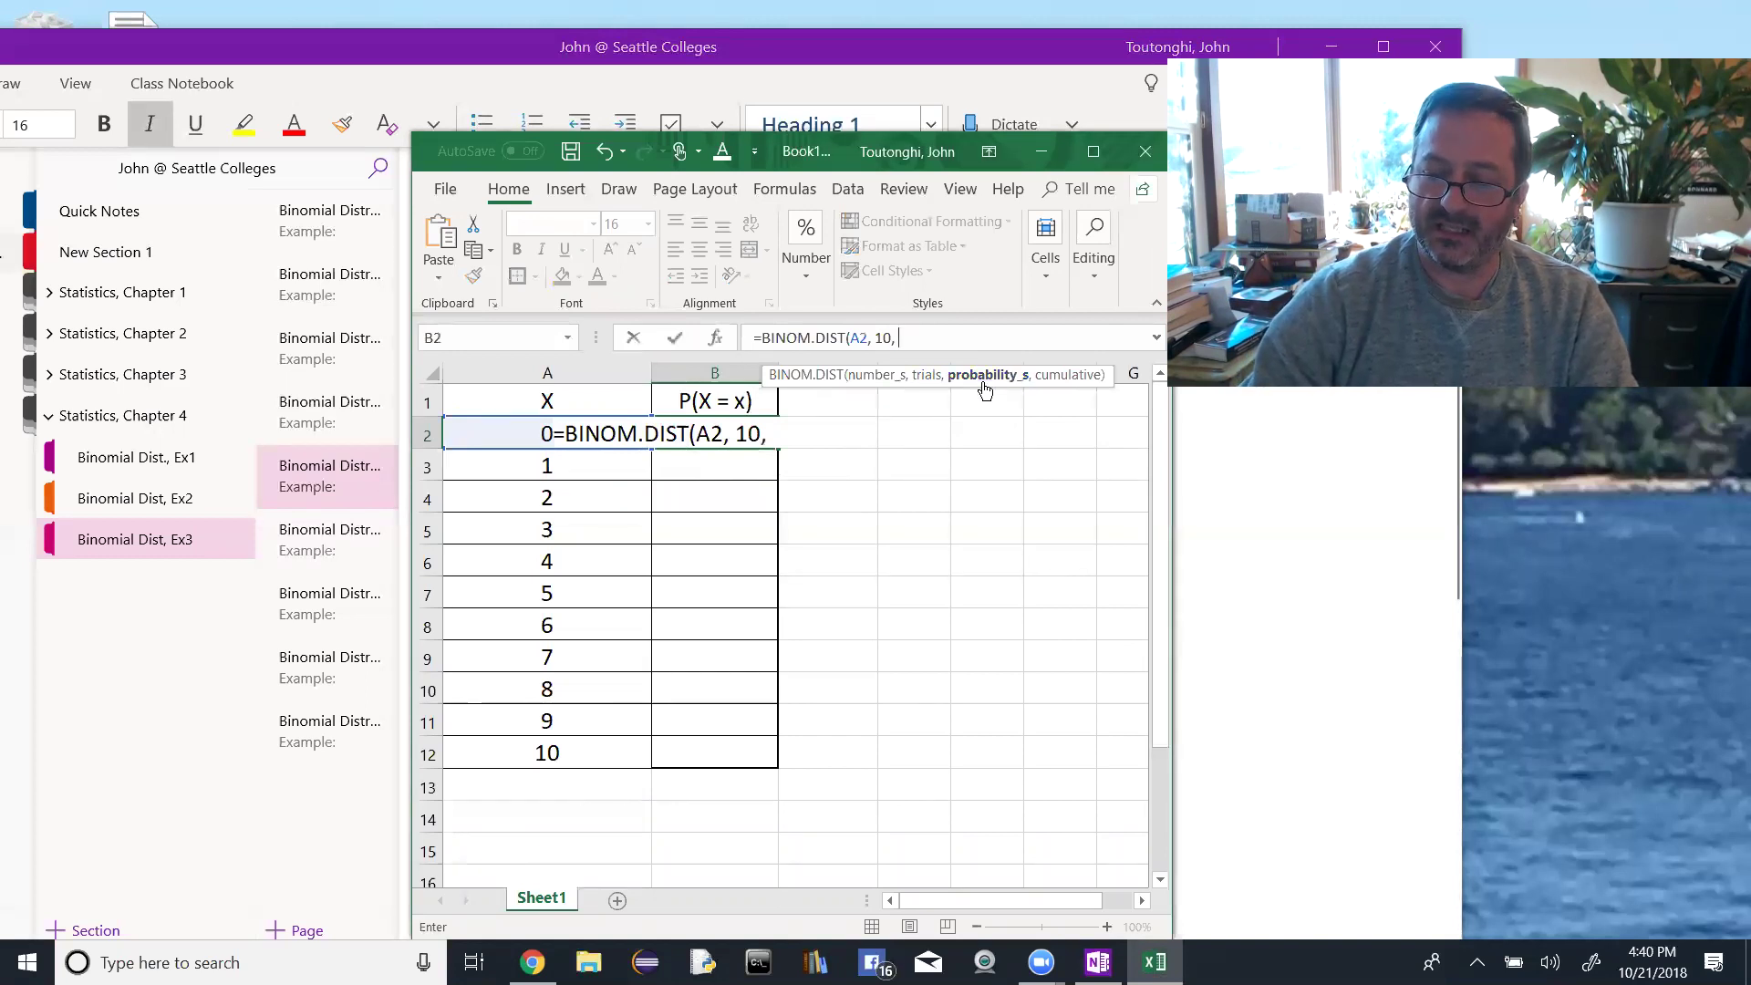
text(0.25, )
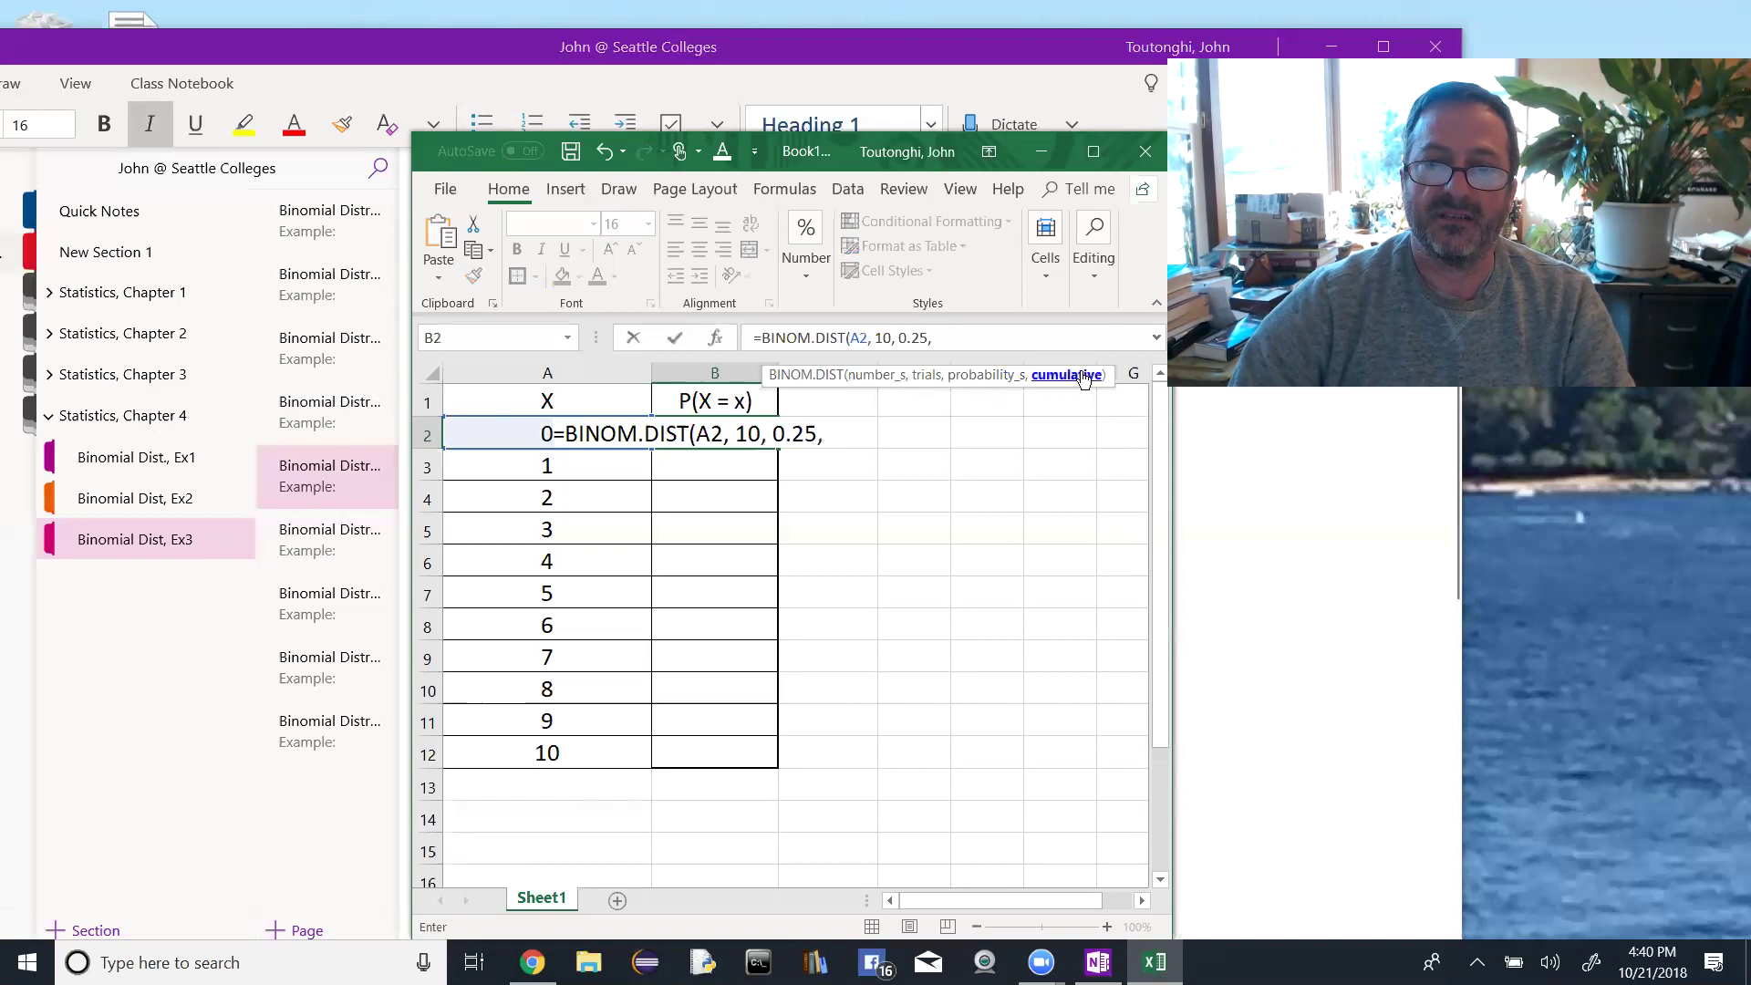
text(F)
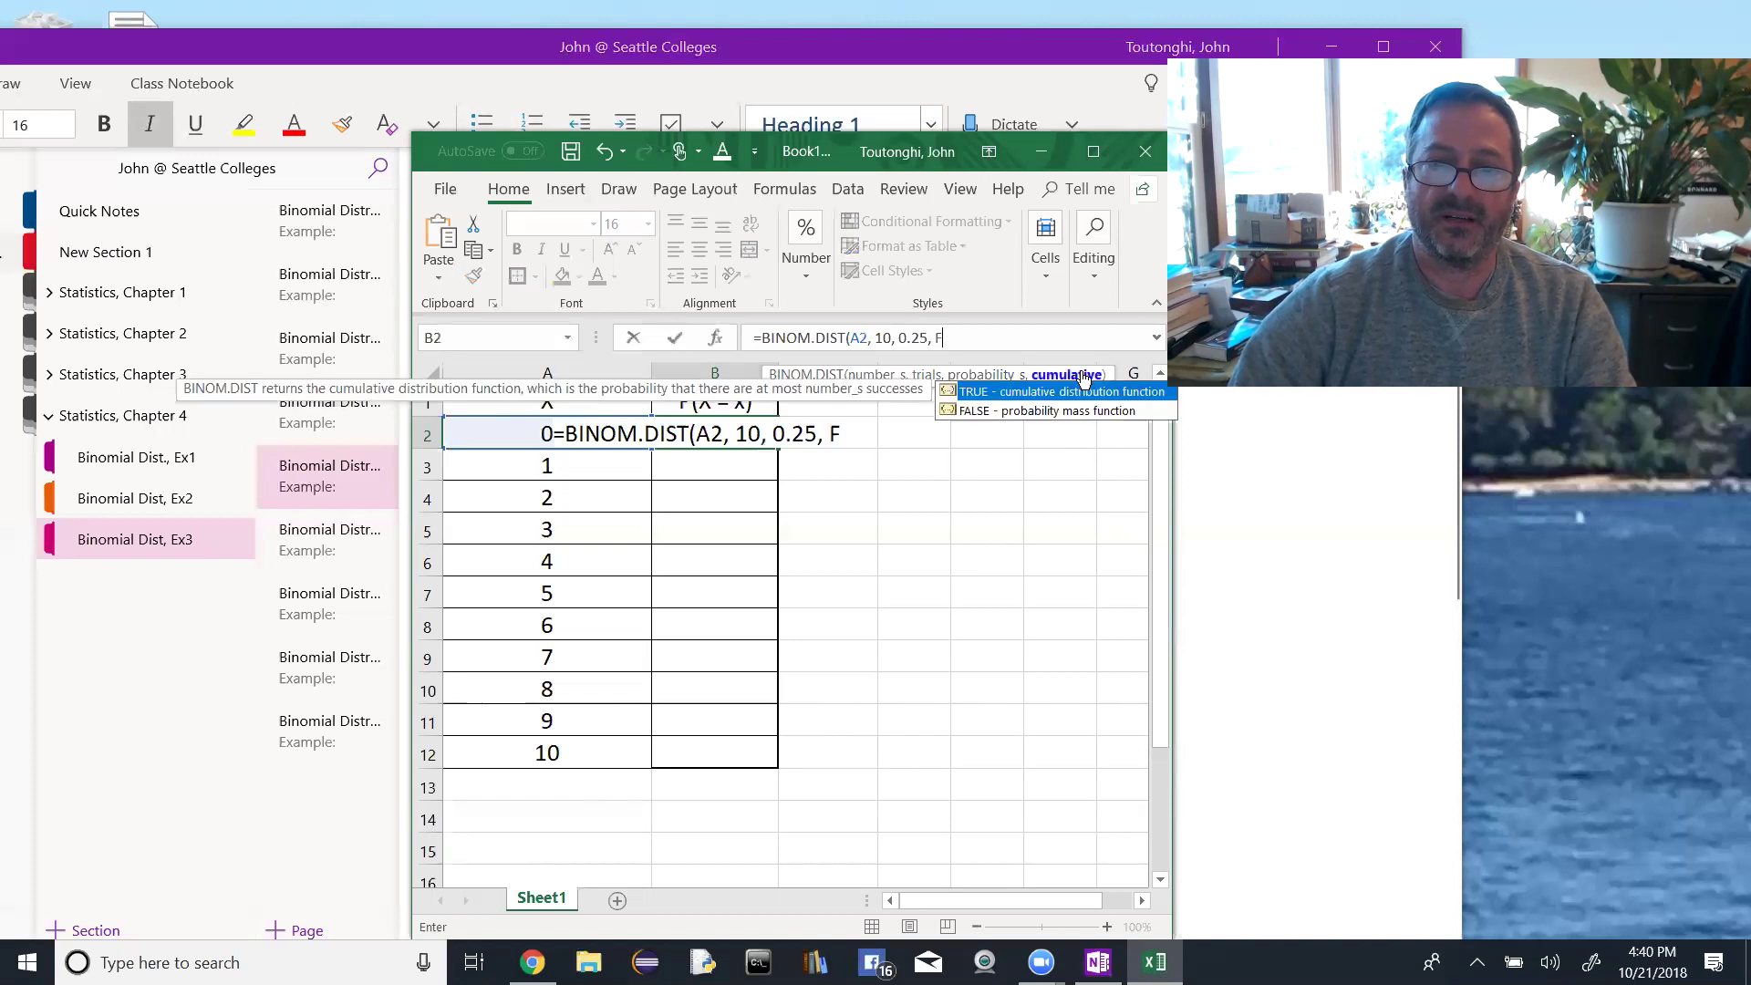
click(974, 412)
double_click(974, 412)
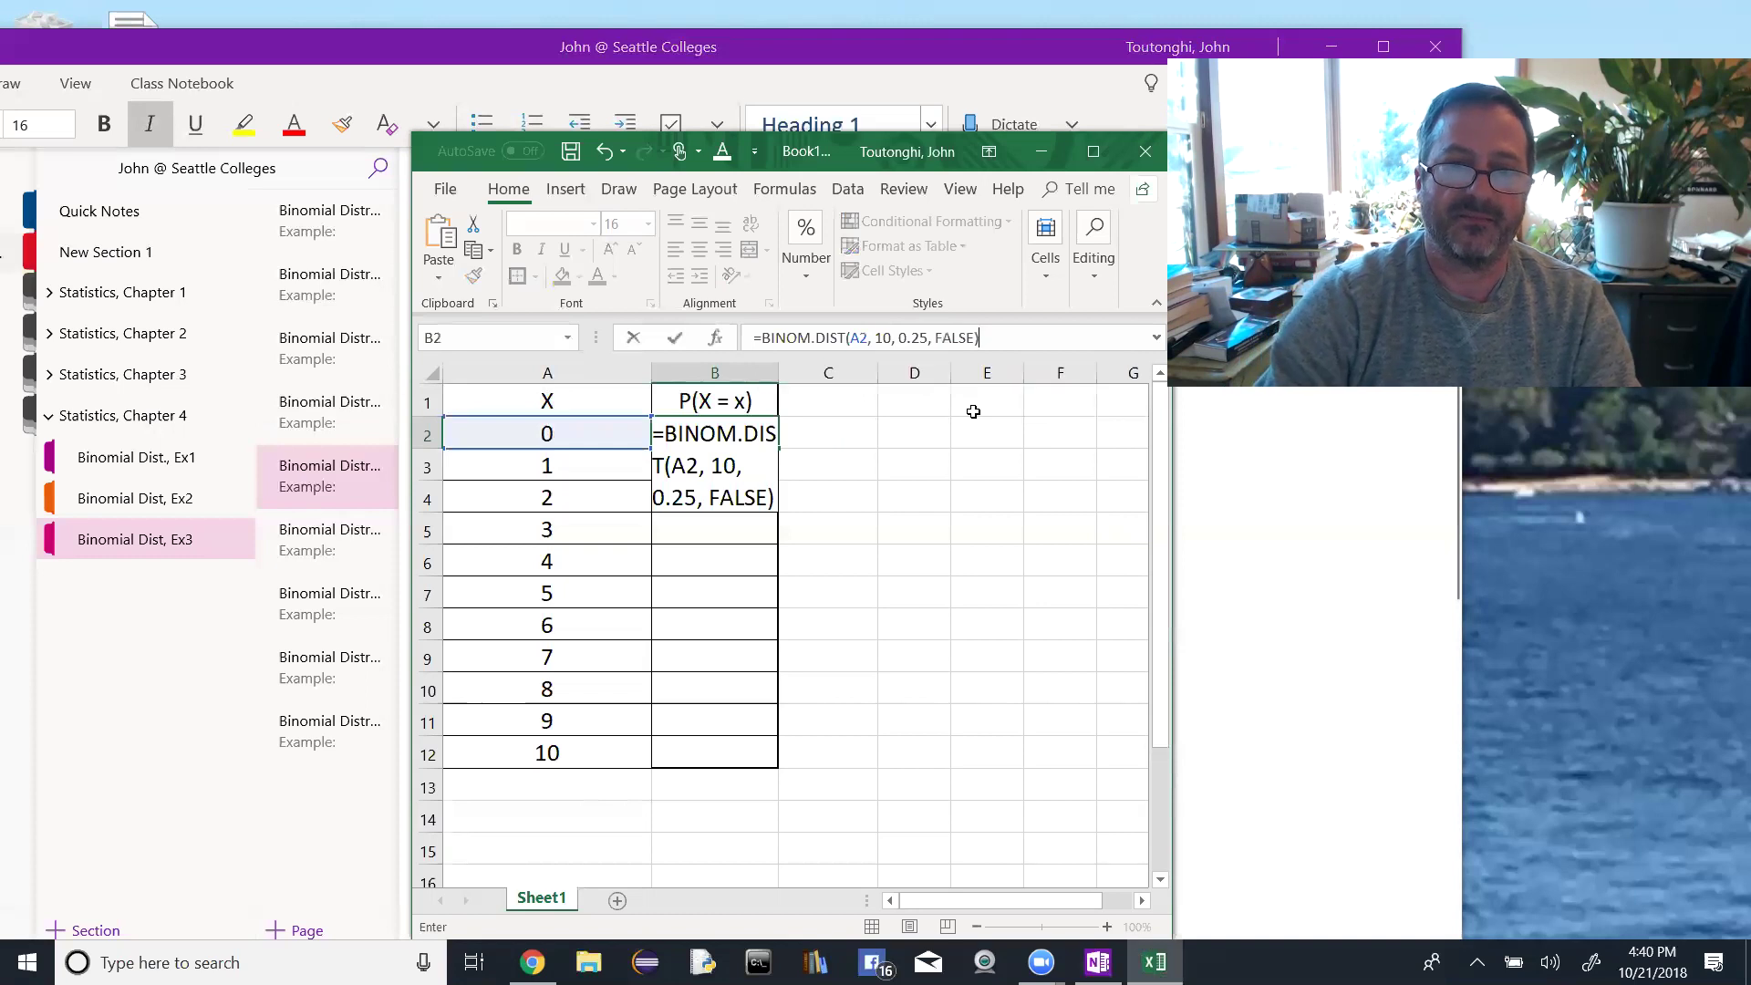
key(Tab)
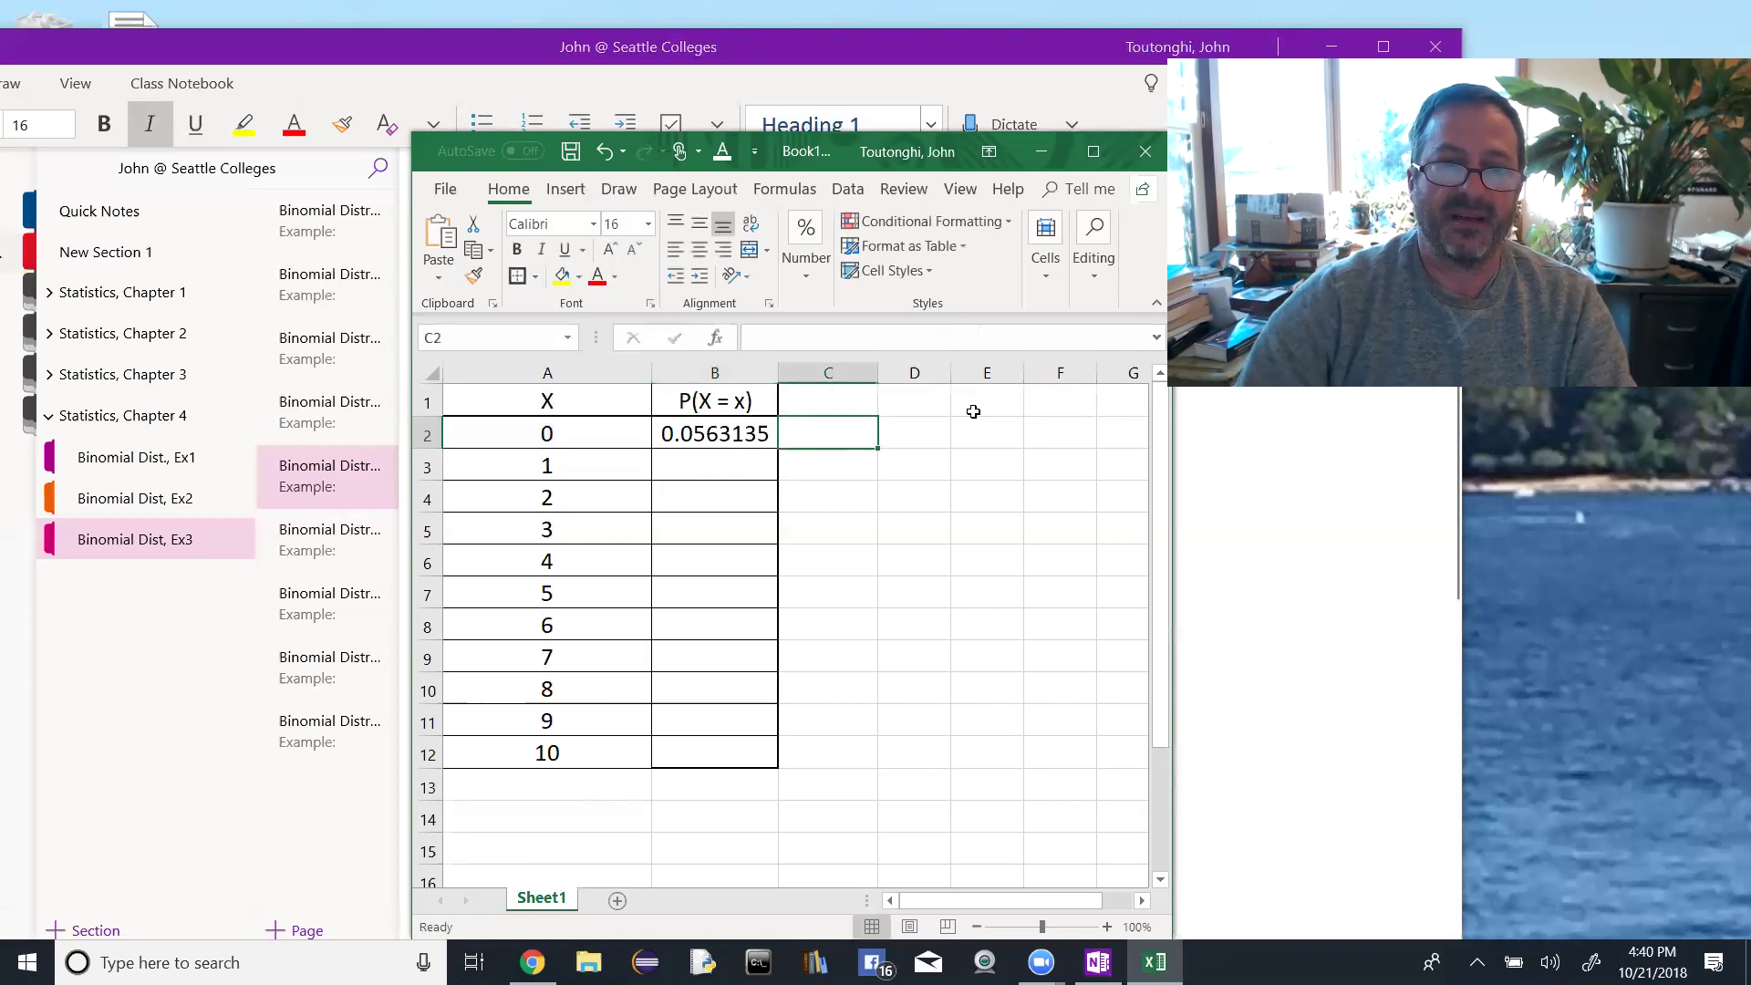
Step: Fill the B2 formula down to B12 and confirm B11 references A11 for X = 9
click(763, 436)
drag(777, 447, 765, 774)
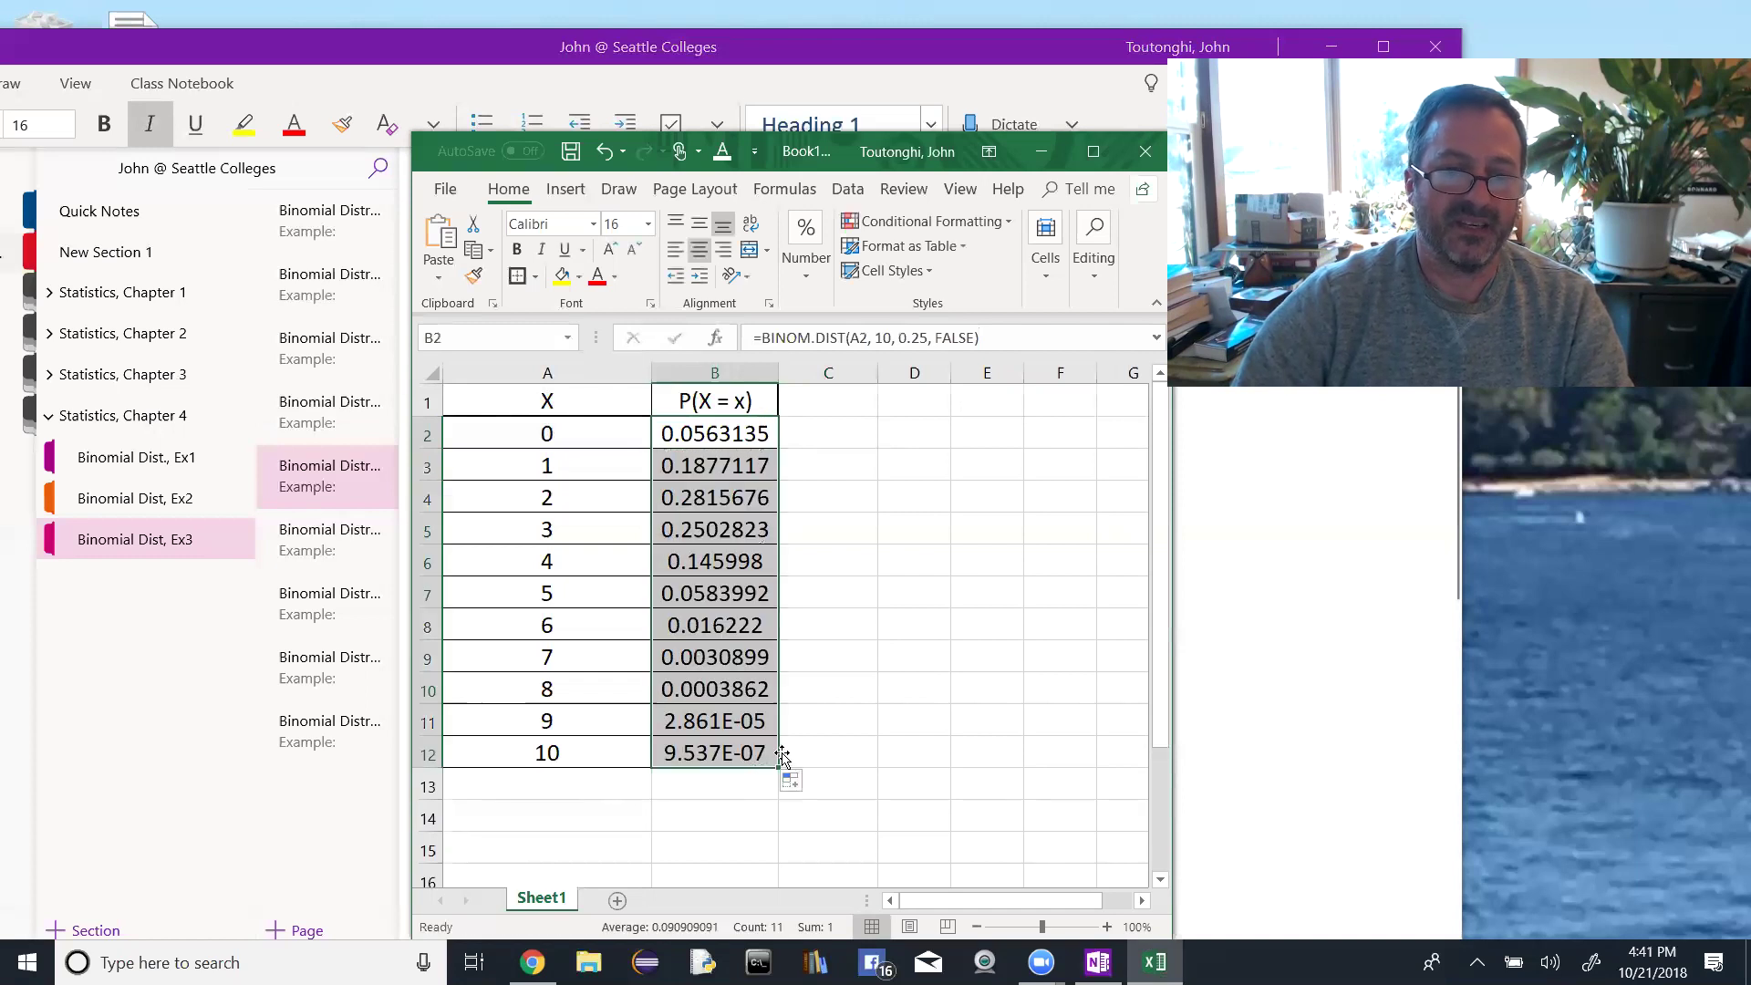
click(744, 731)
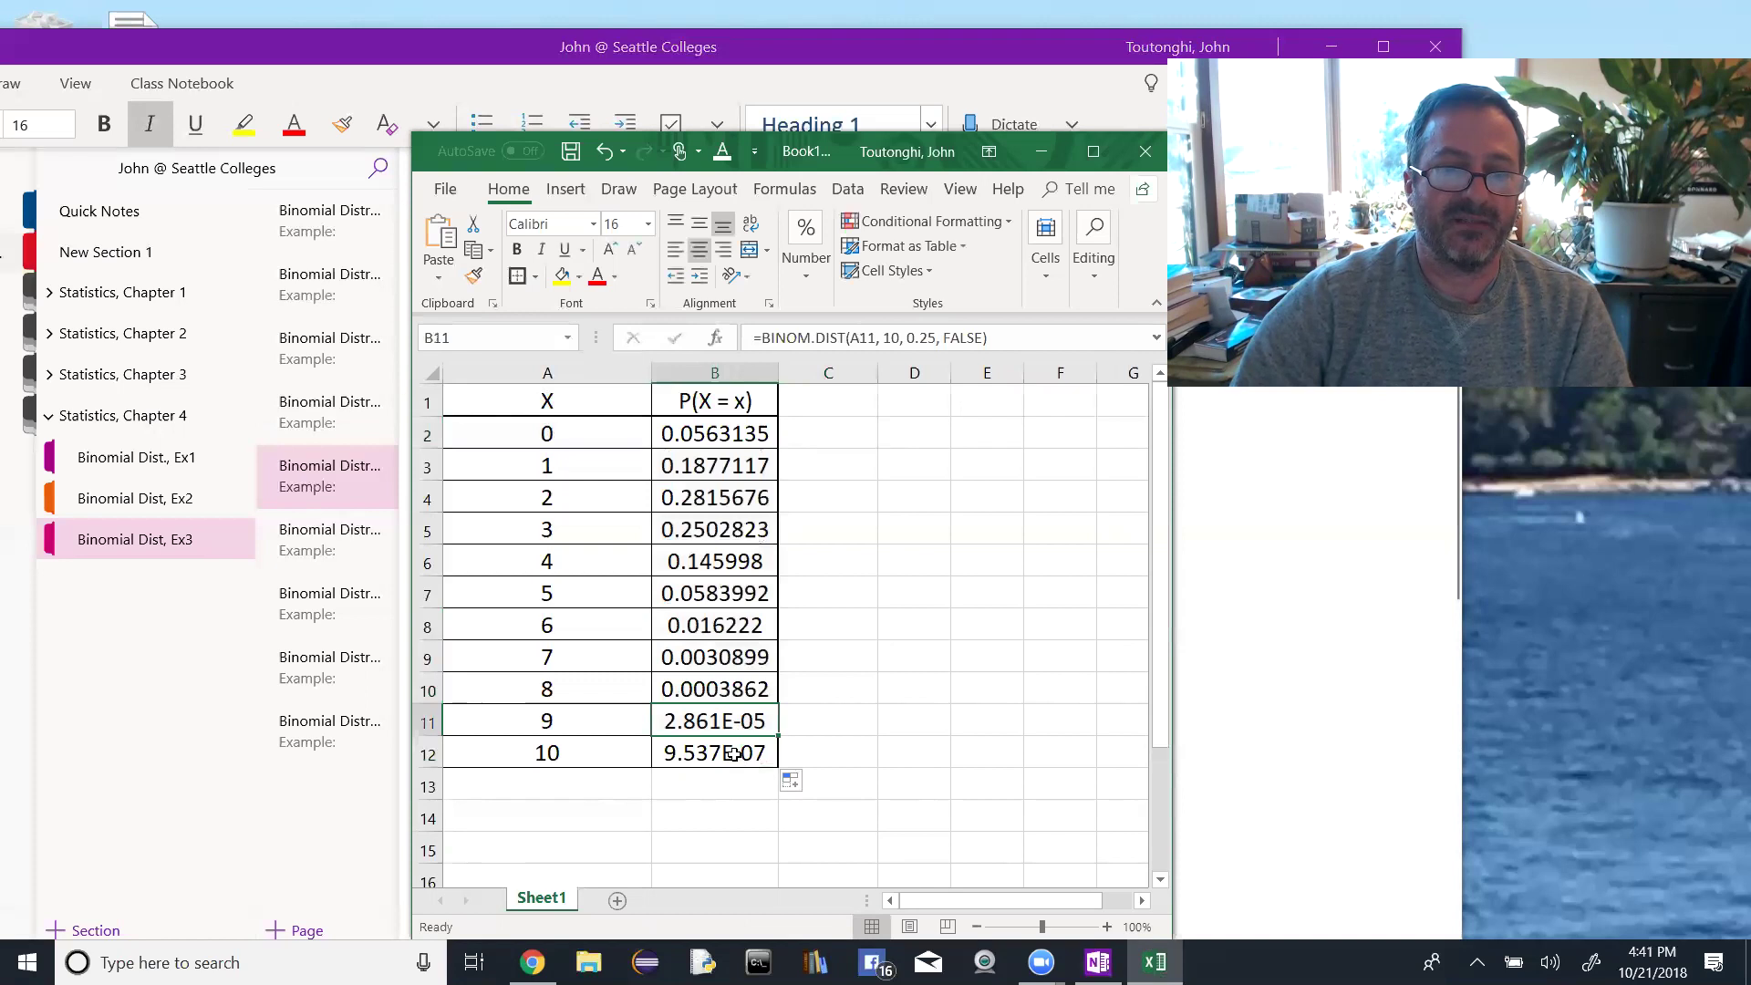
click(610, 717)
click(685, 727)
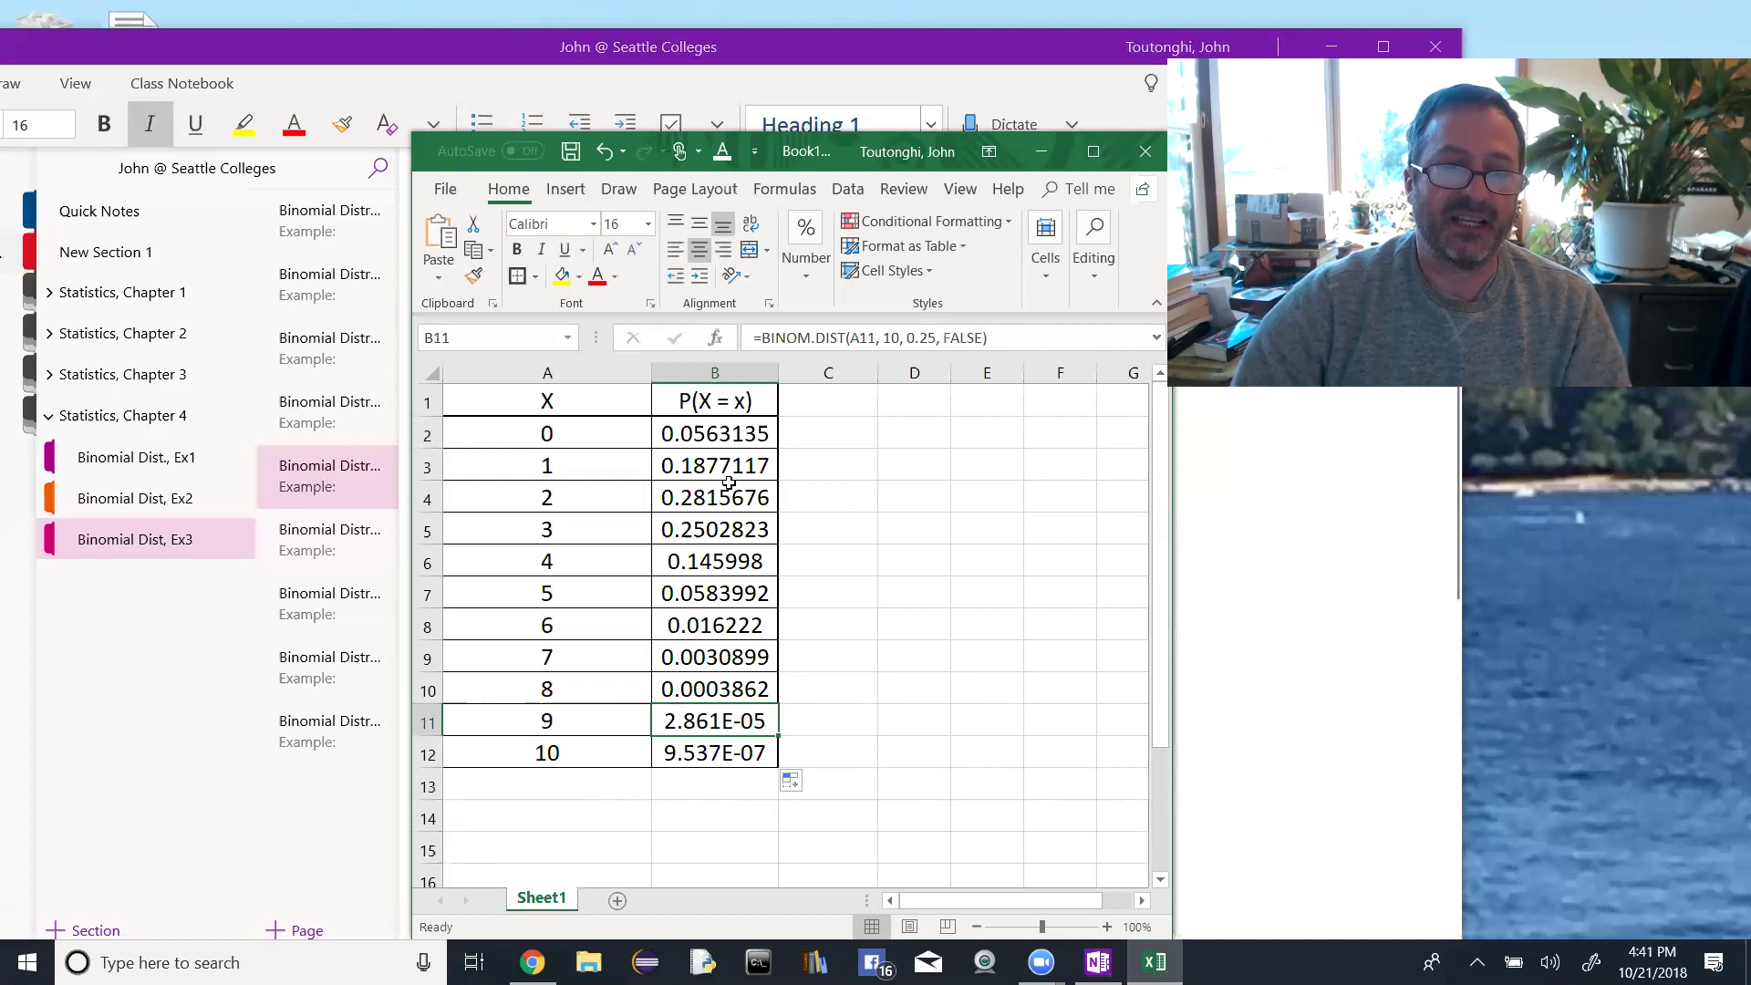
Step: Reduce the B2:B12 probabilities to four decimal places
drag(721, 437, 725, 757)
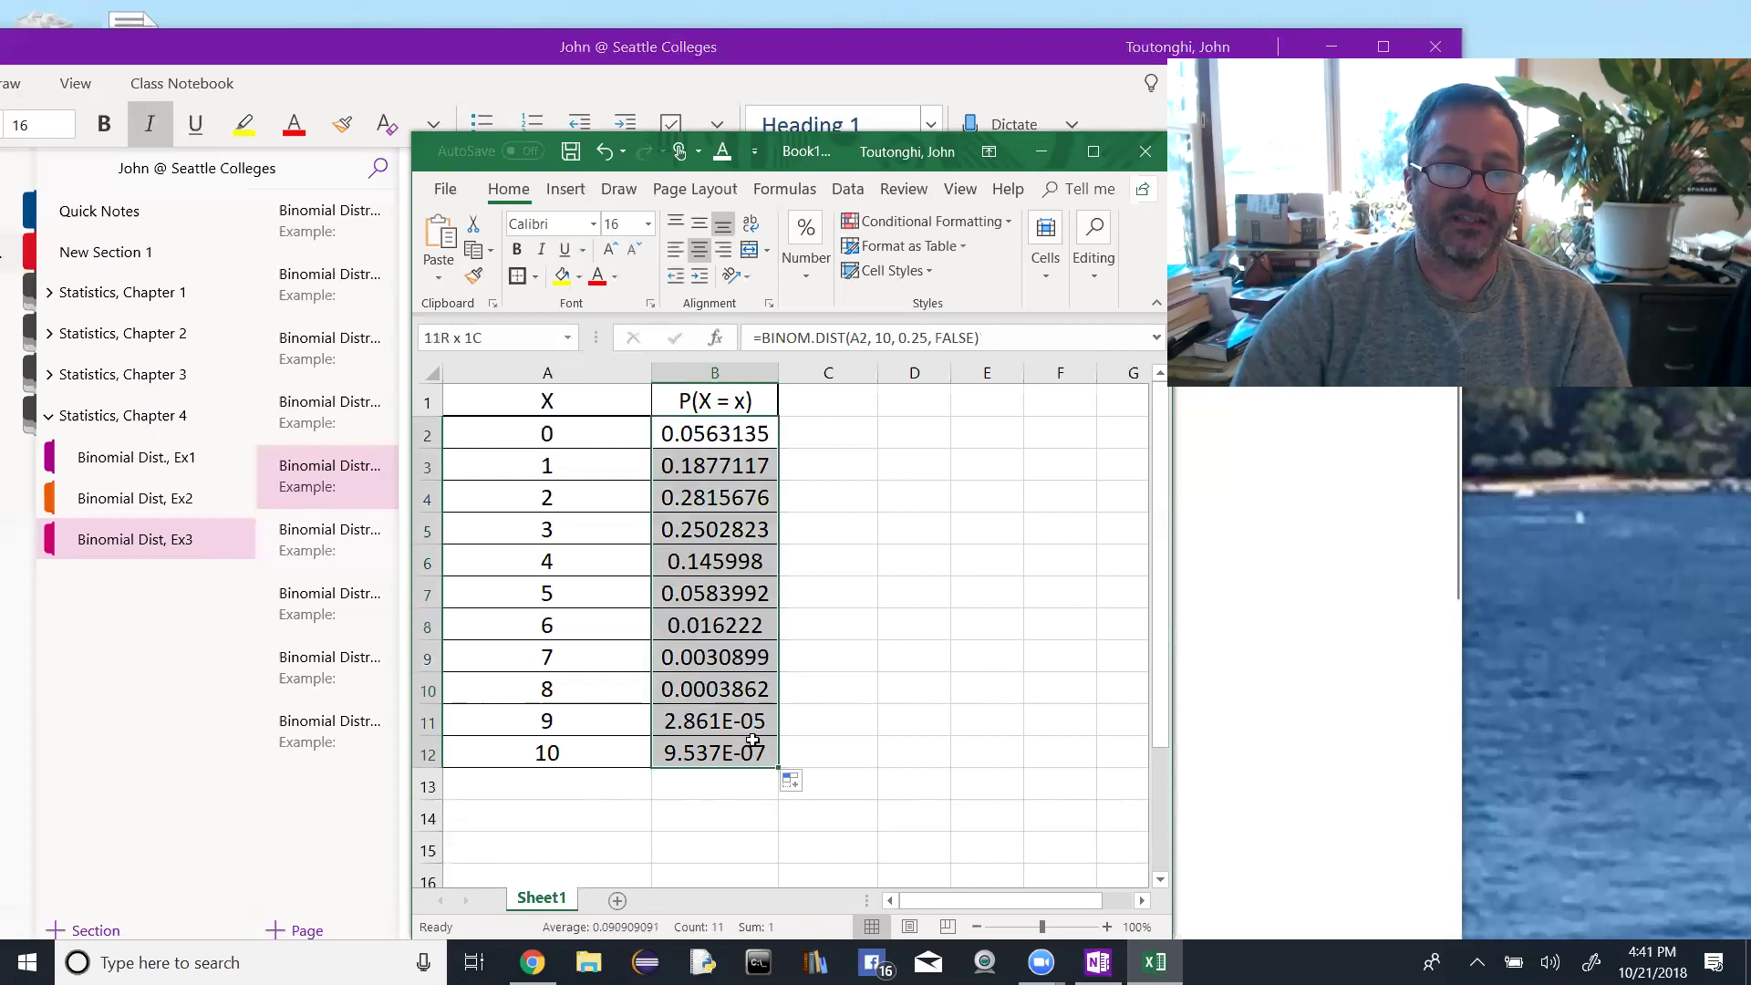
click(806, 250)
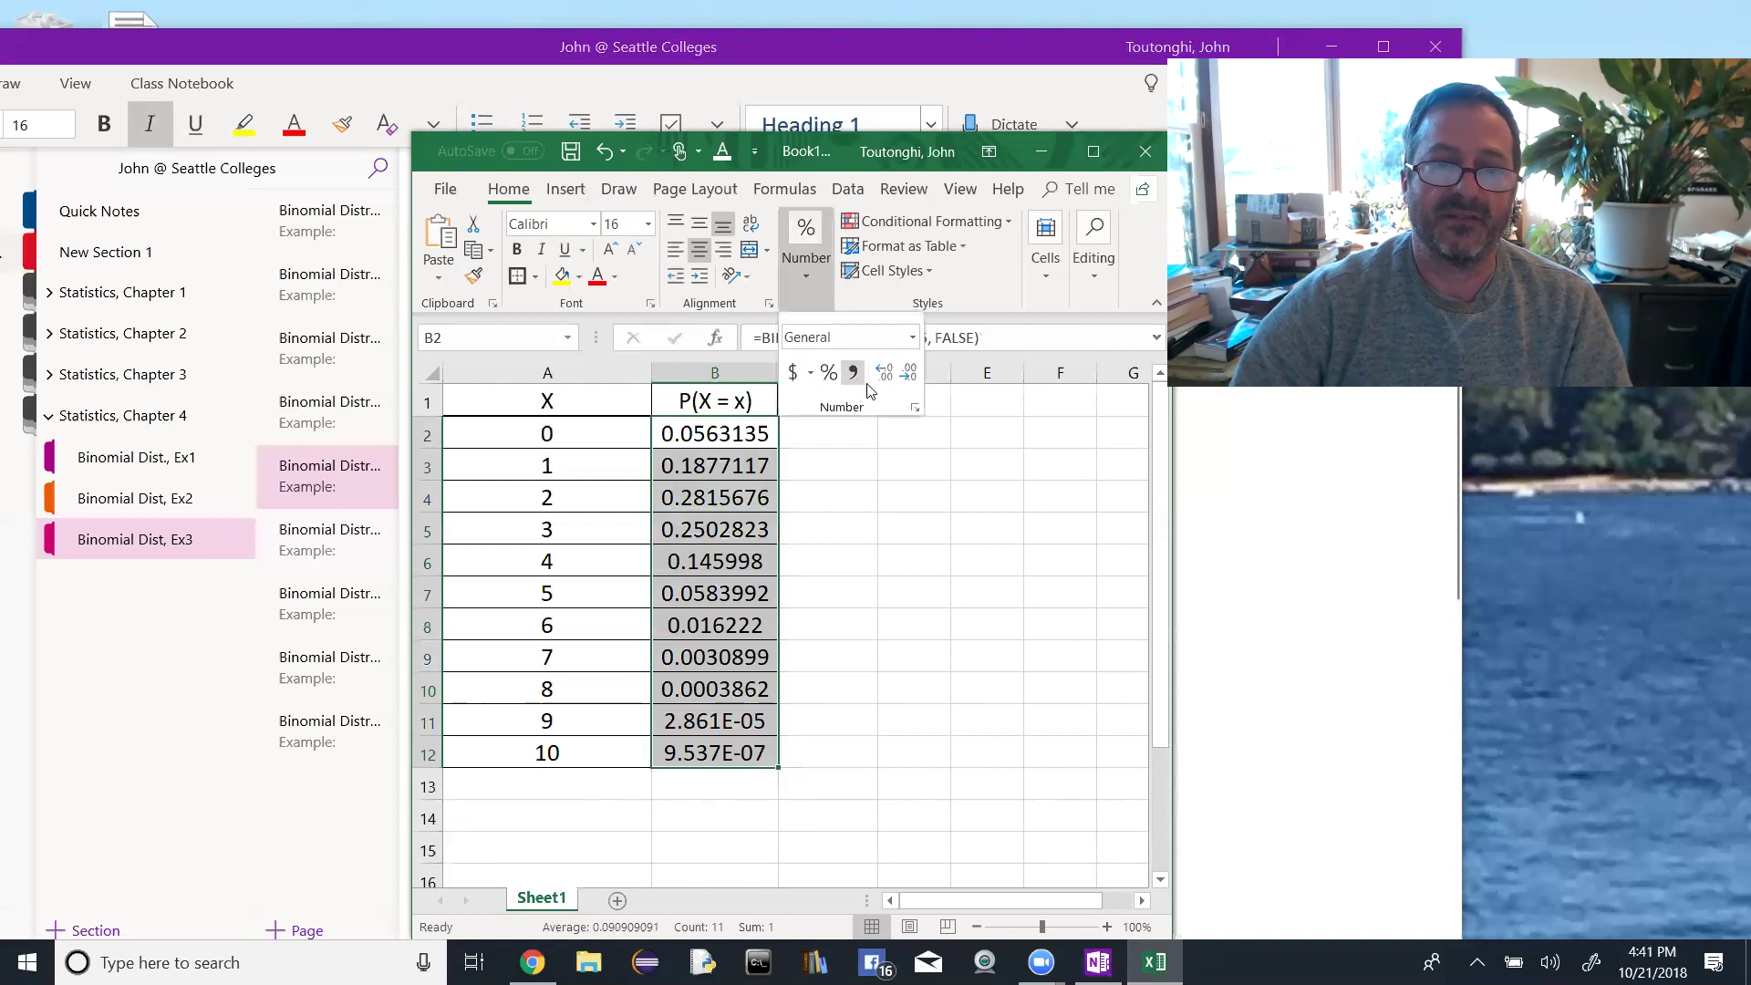
click(910, 376)
click(911, 376)
click(913, 376)
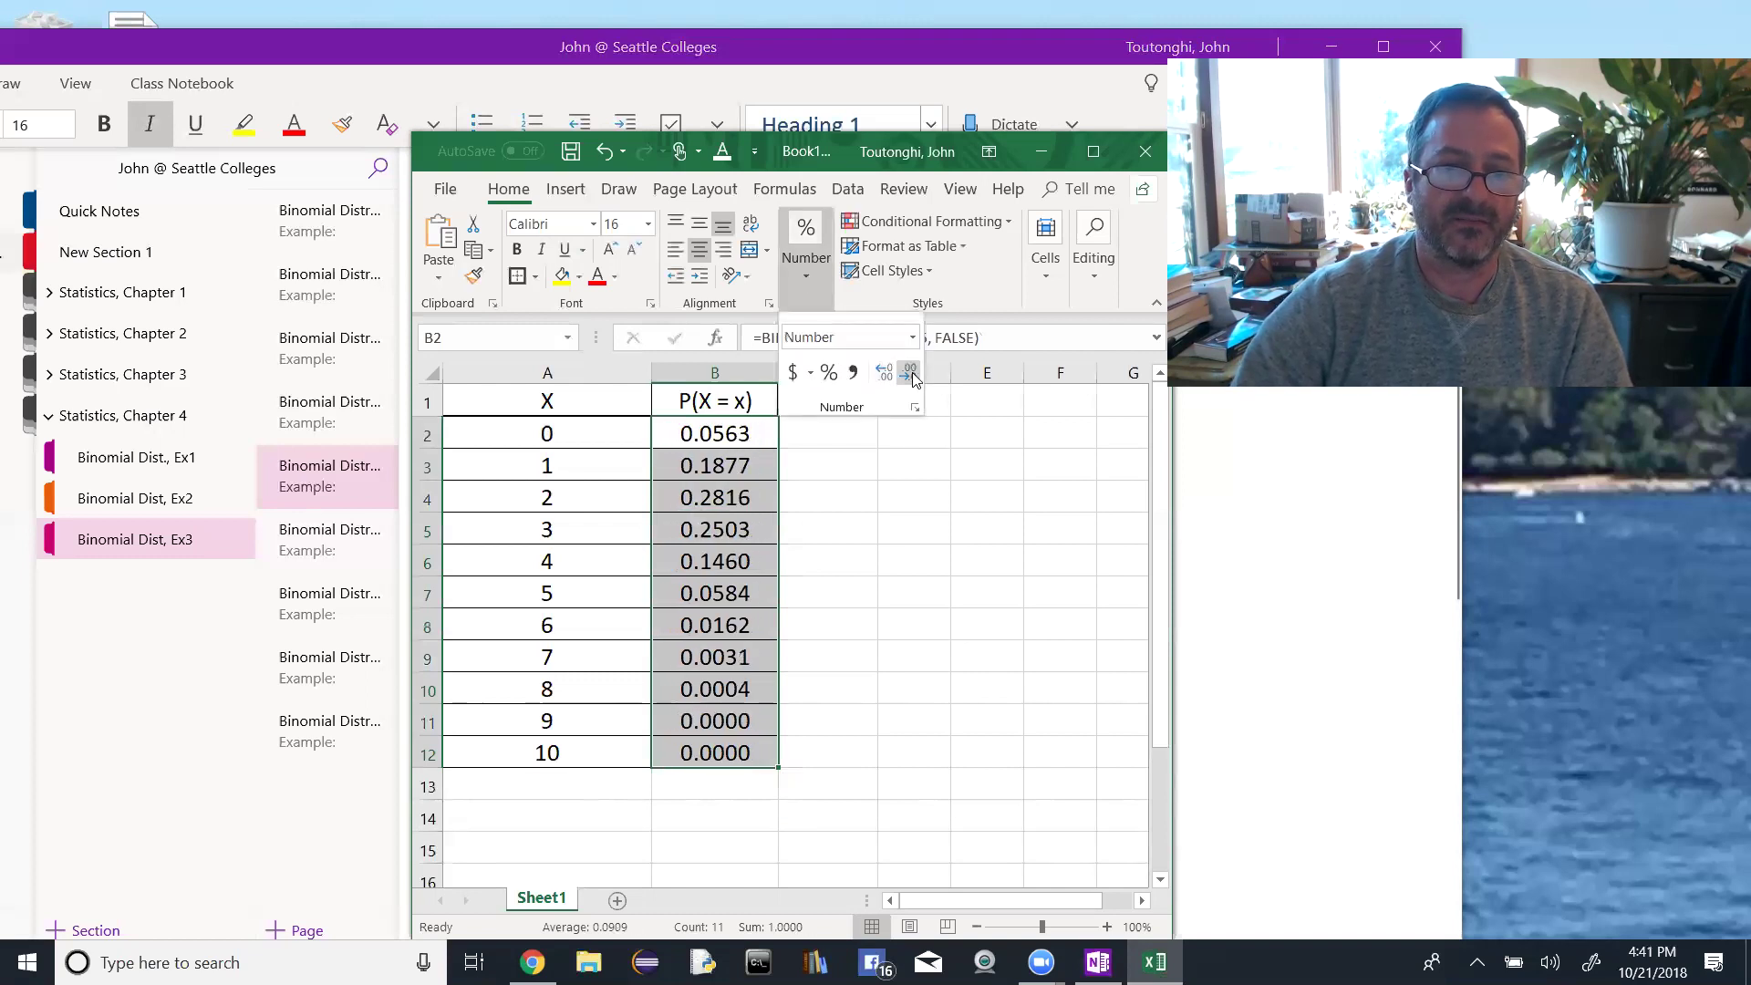
click(724, 724)
click(723, 724)
click(723, 753)
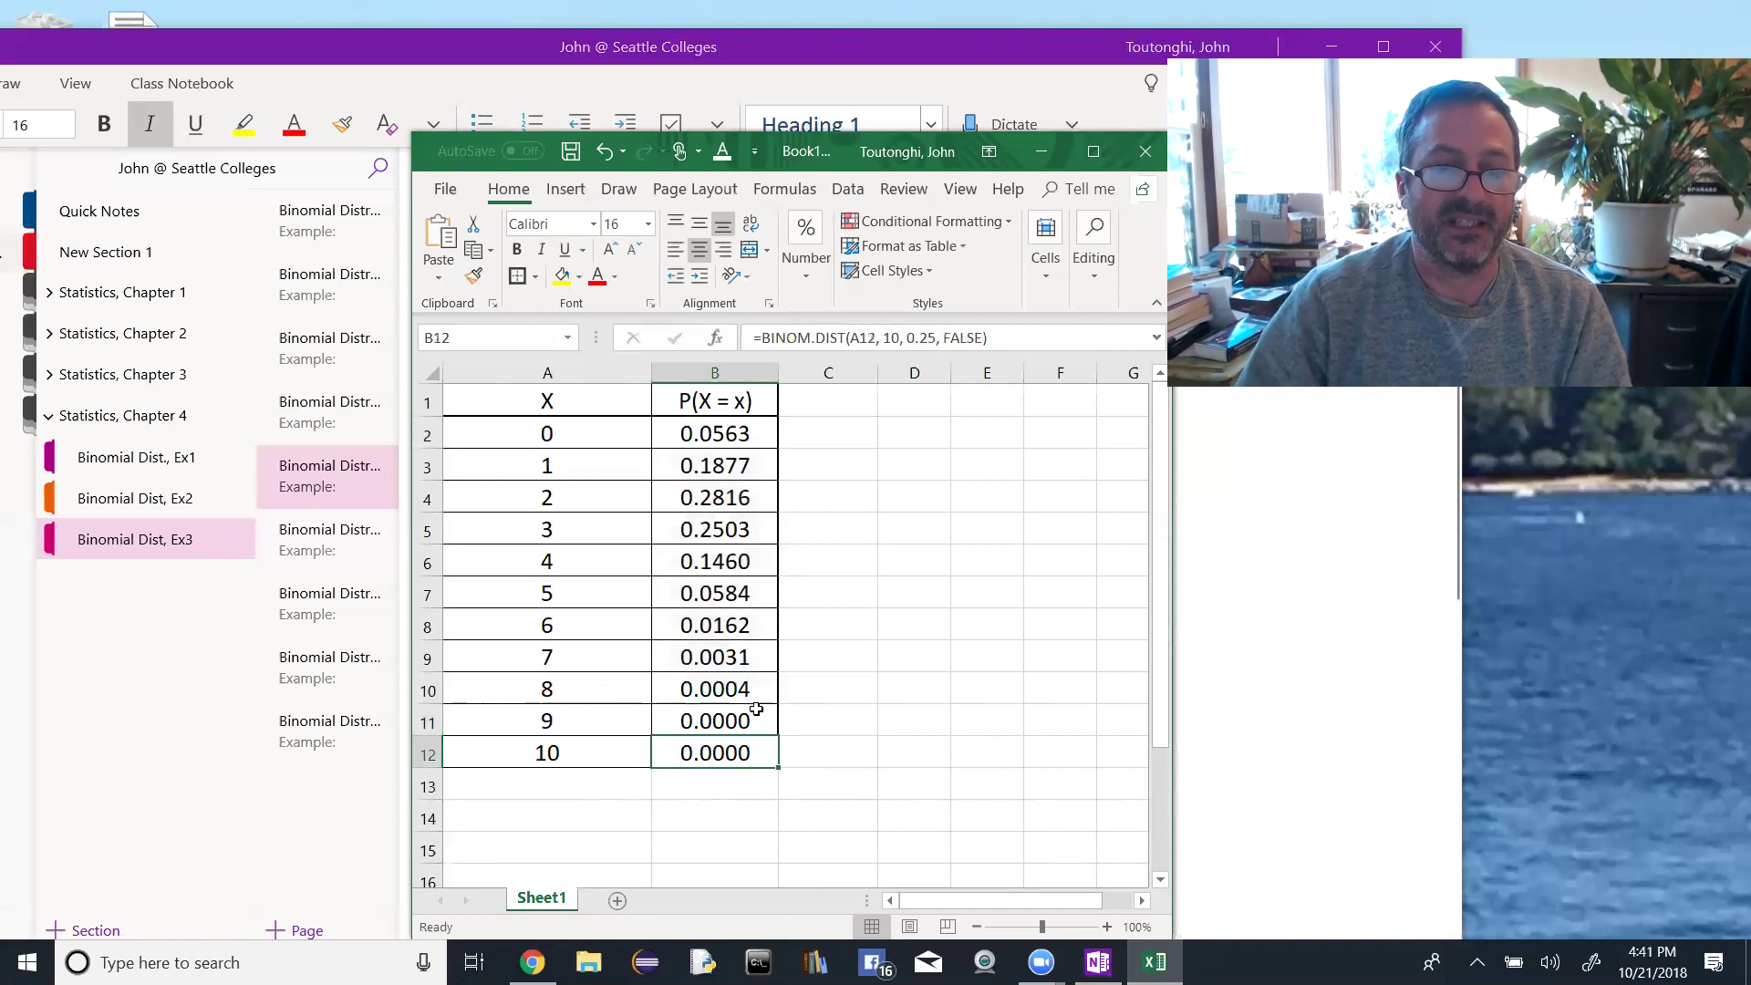
Step: Briefly show extra decimals for the X = 9 probability, then return it to four
click(756, 709)
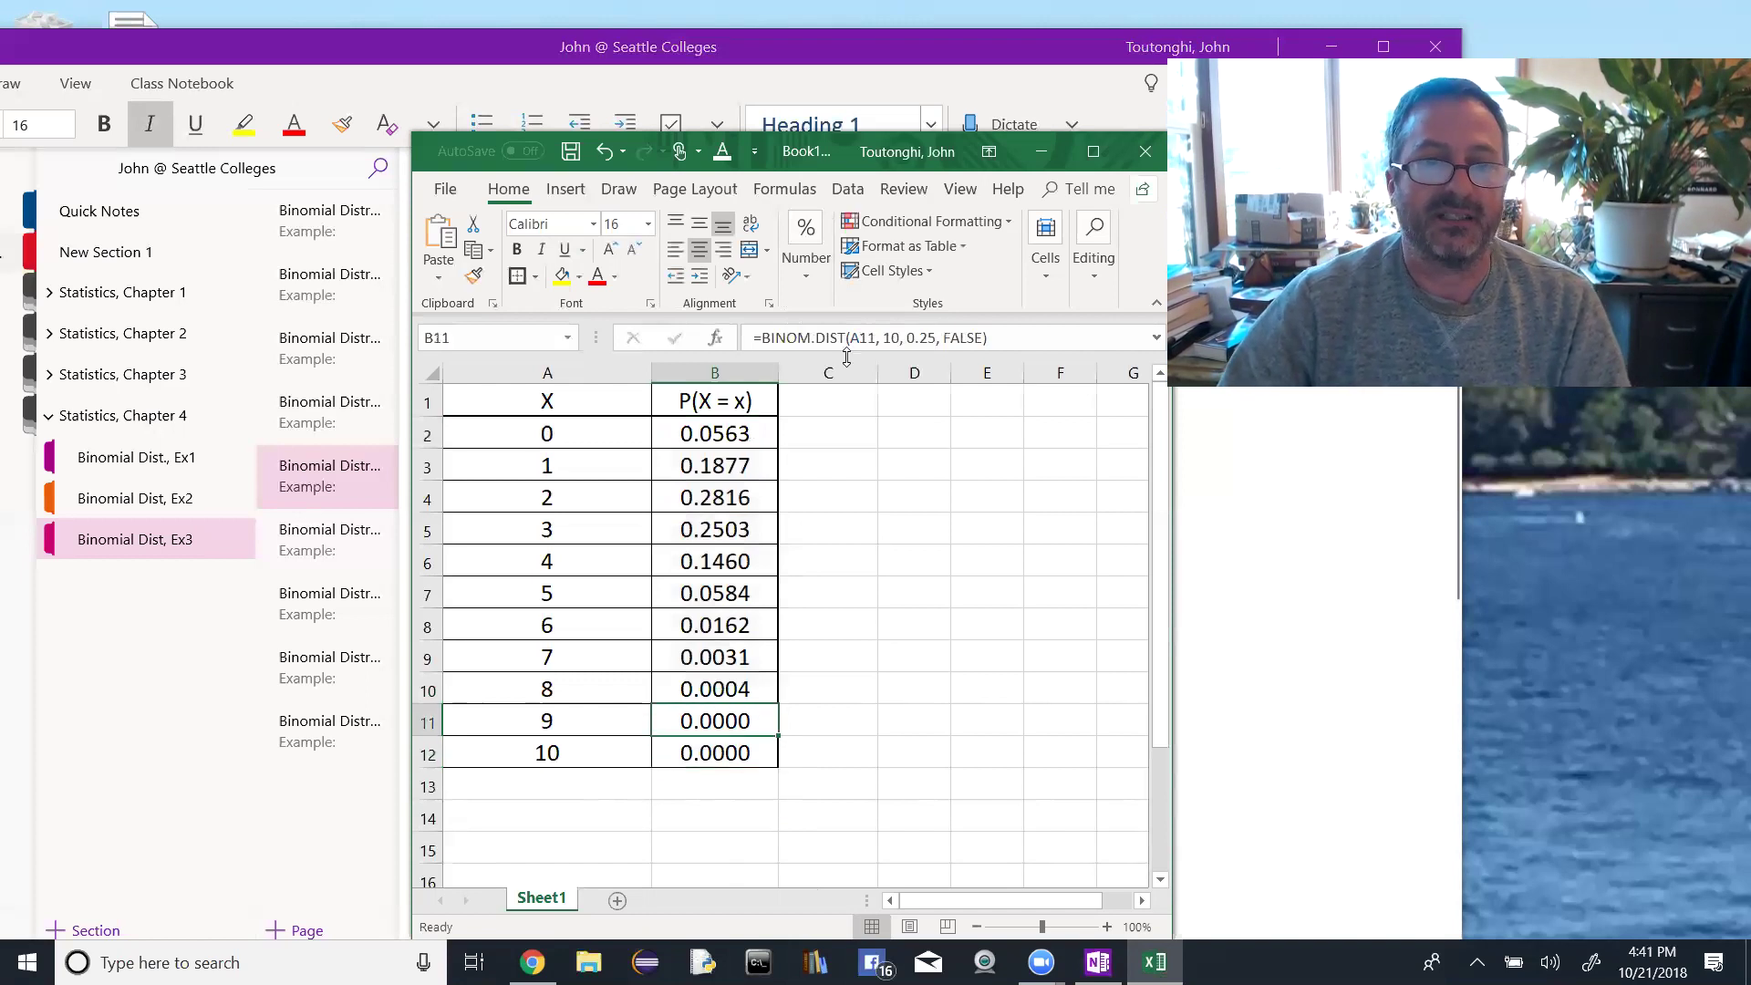
click(821, 273)
click(882, 373)
click(882, 373)
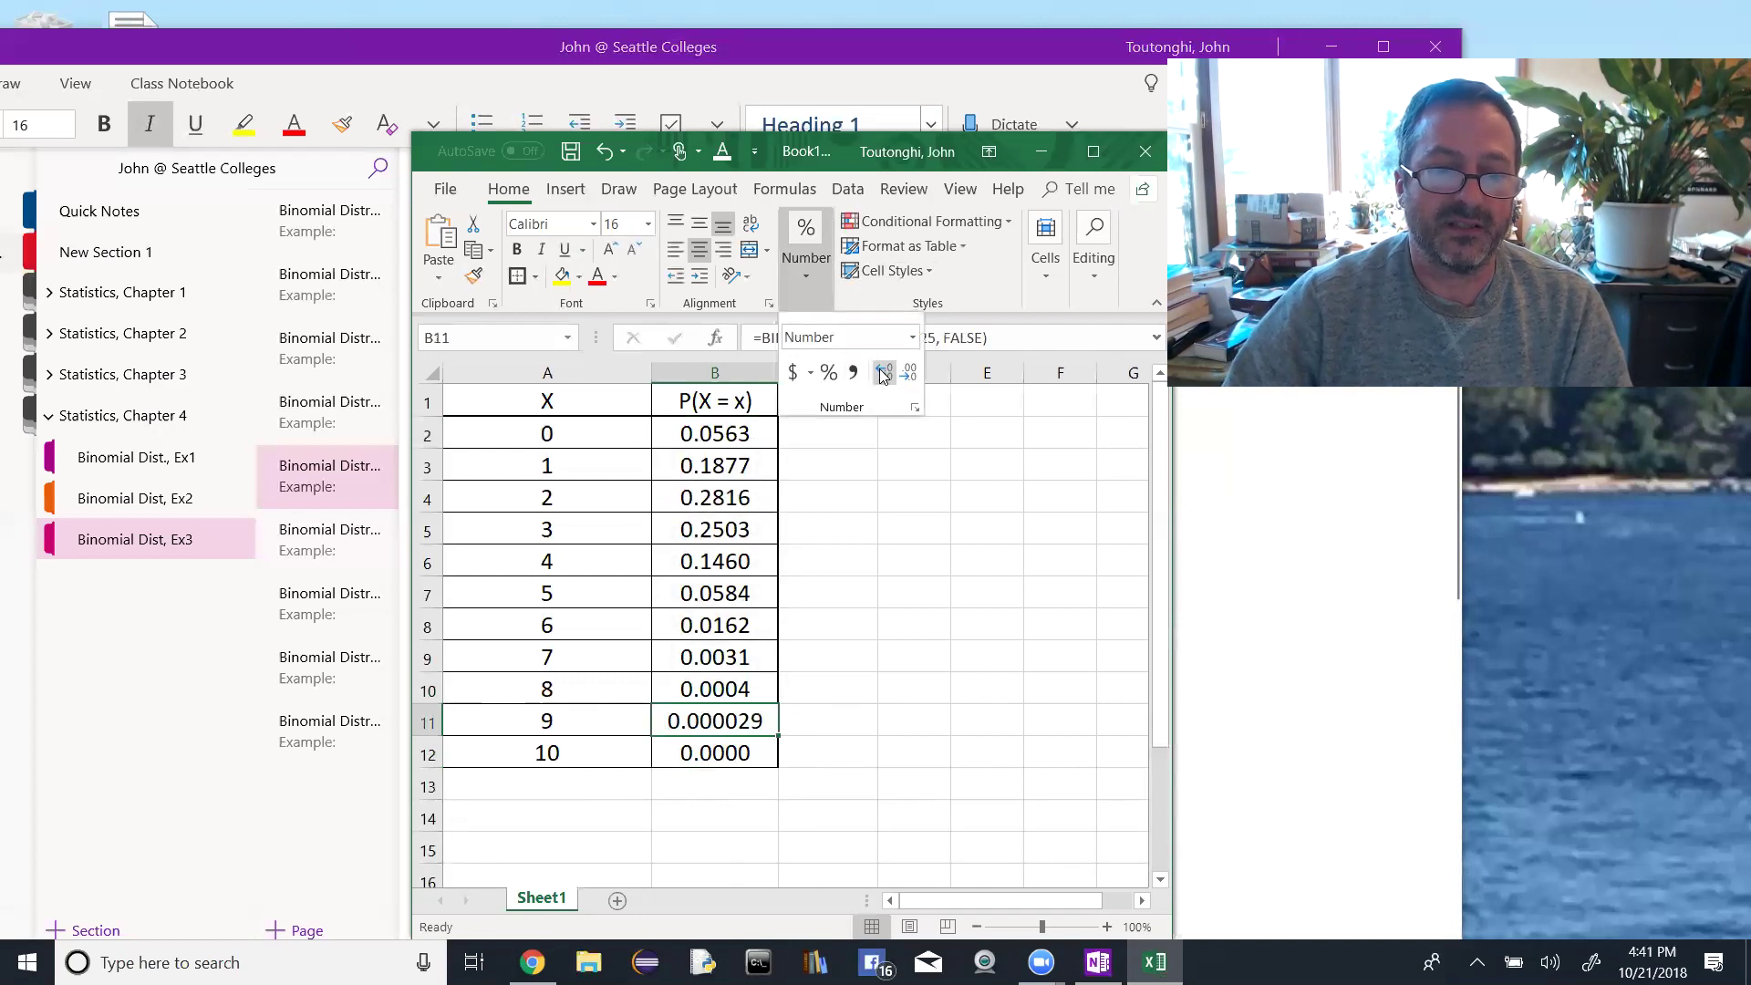
click(908, 373)
click(908, 373)
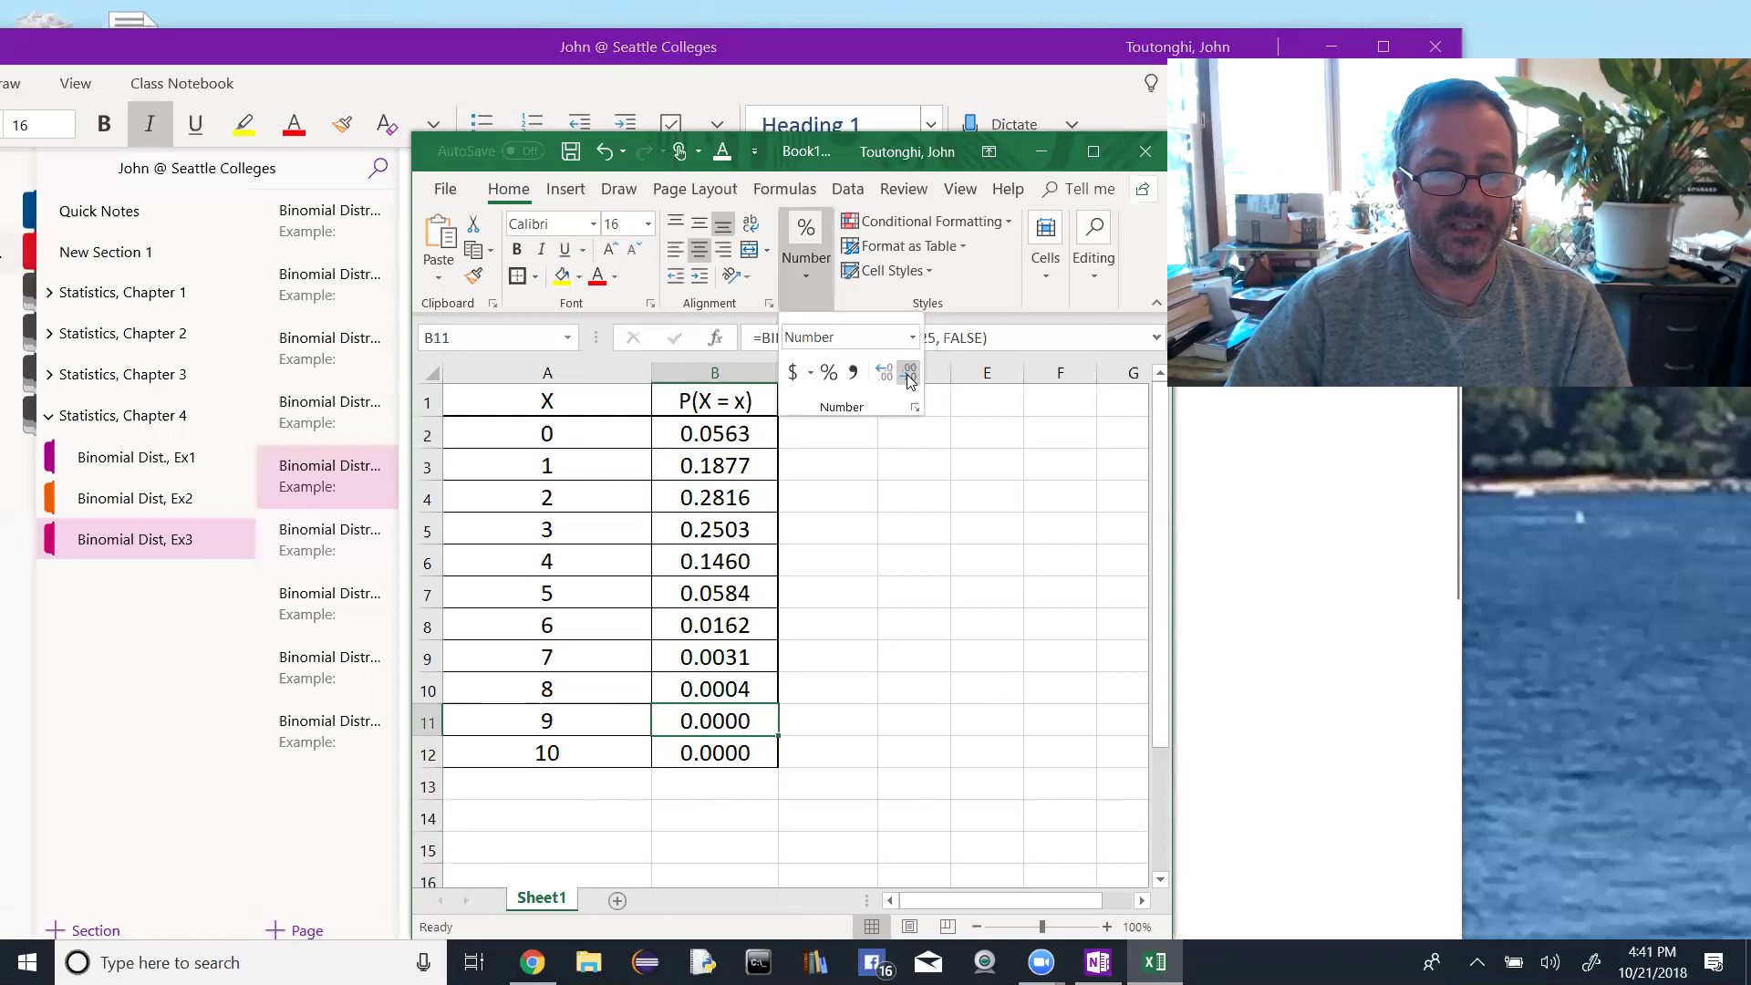
click(724, 743)
click(725, 746)
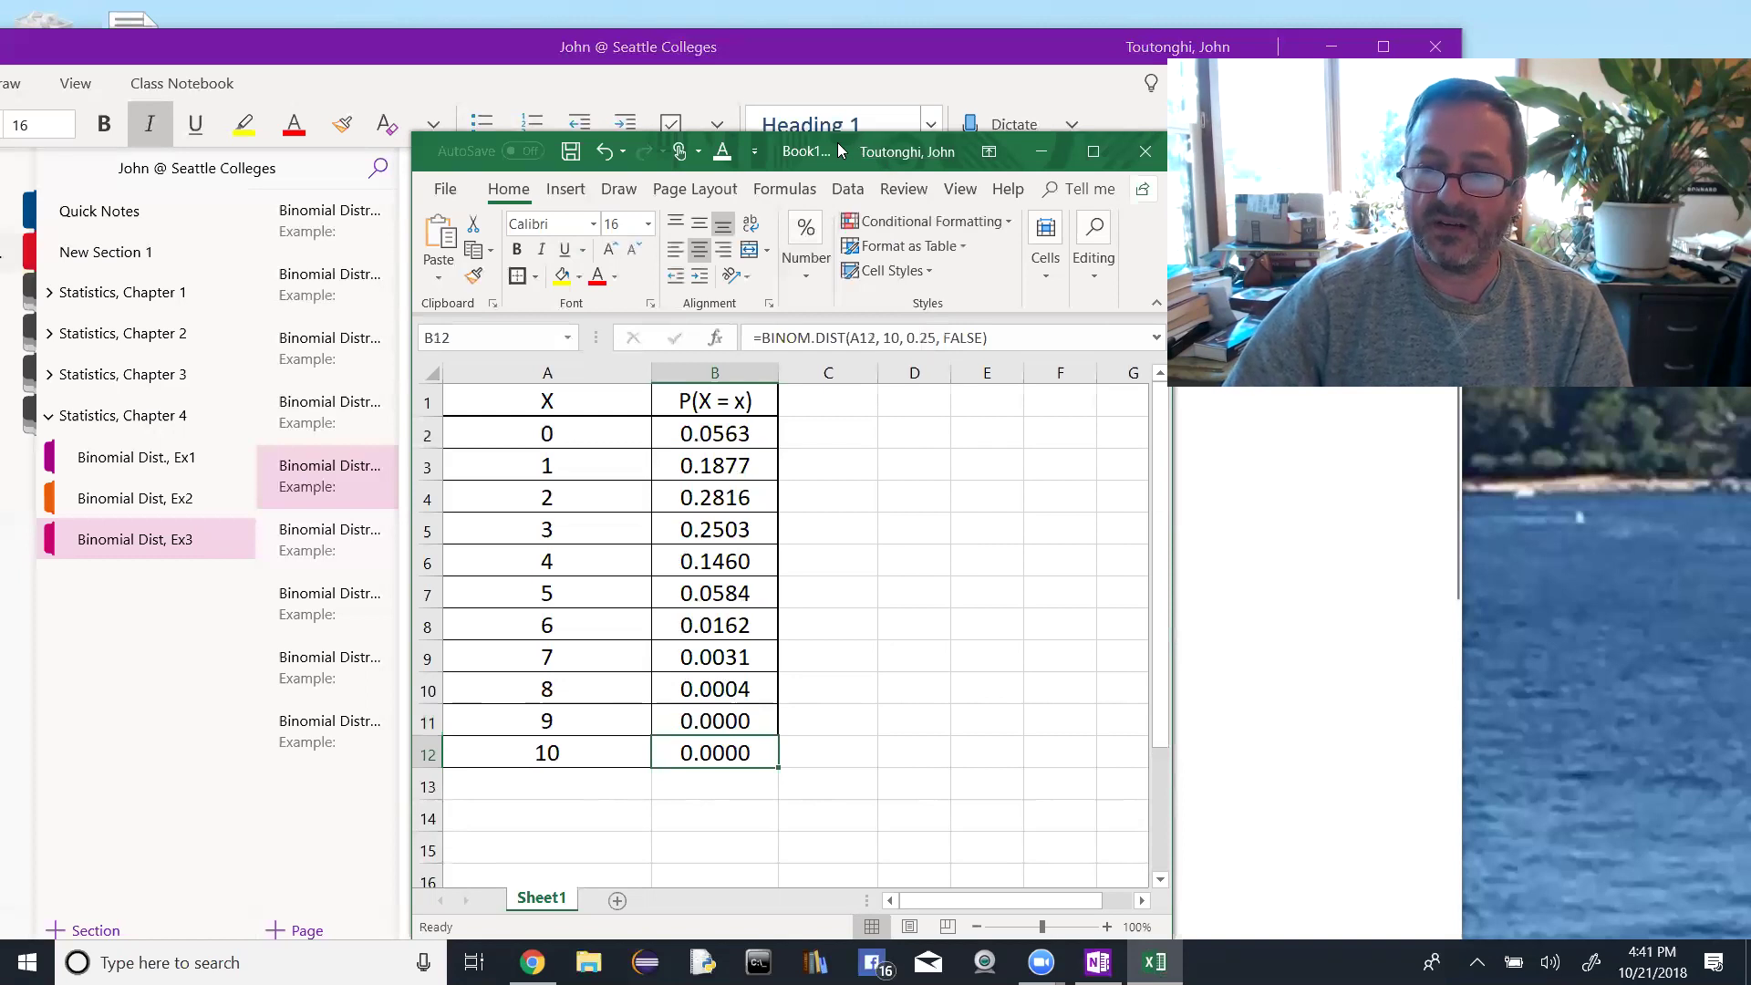
Step: Place the Excel sheet beside the OneNote problem page and select the X = 7–10 probabilities
drag(840, 149, 1598, 214)
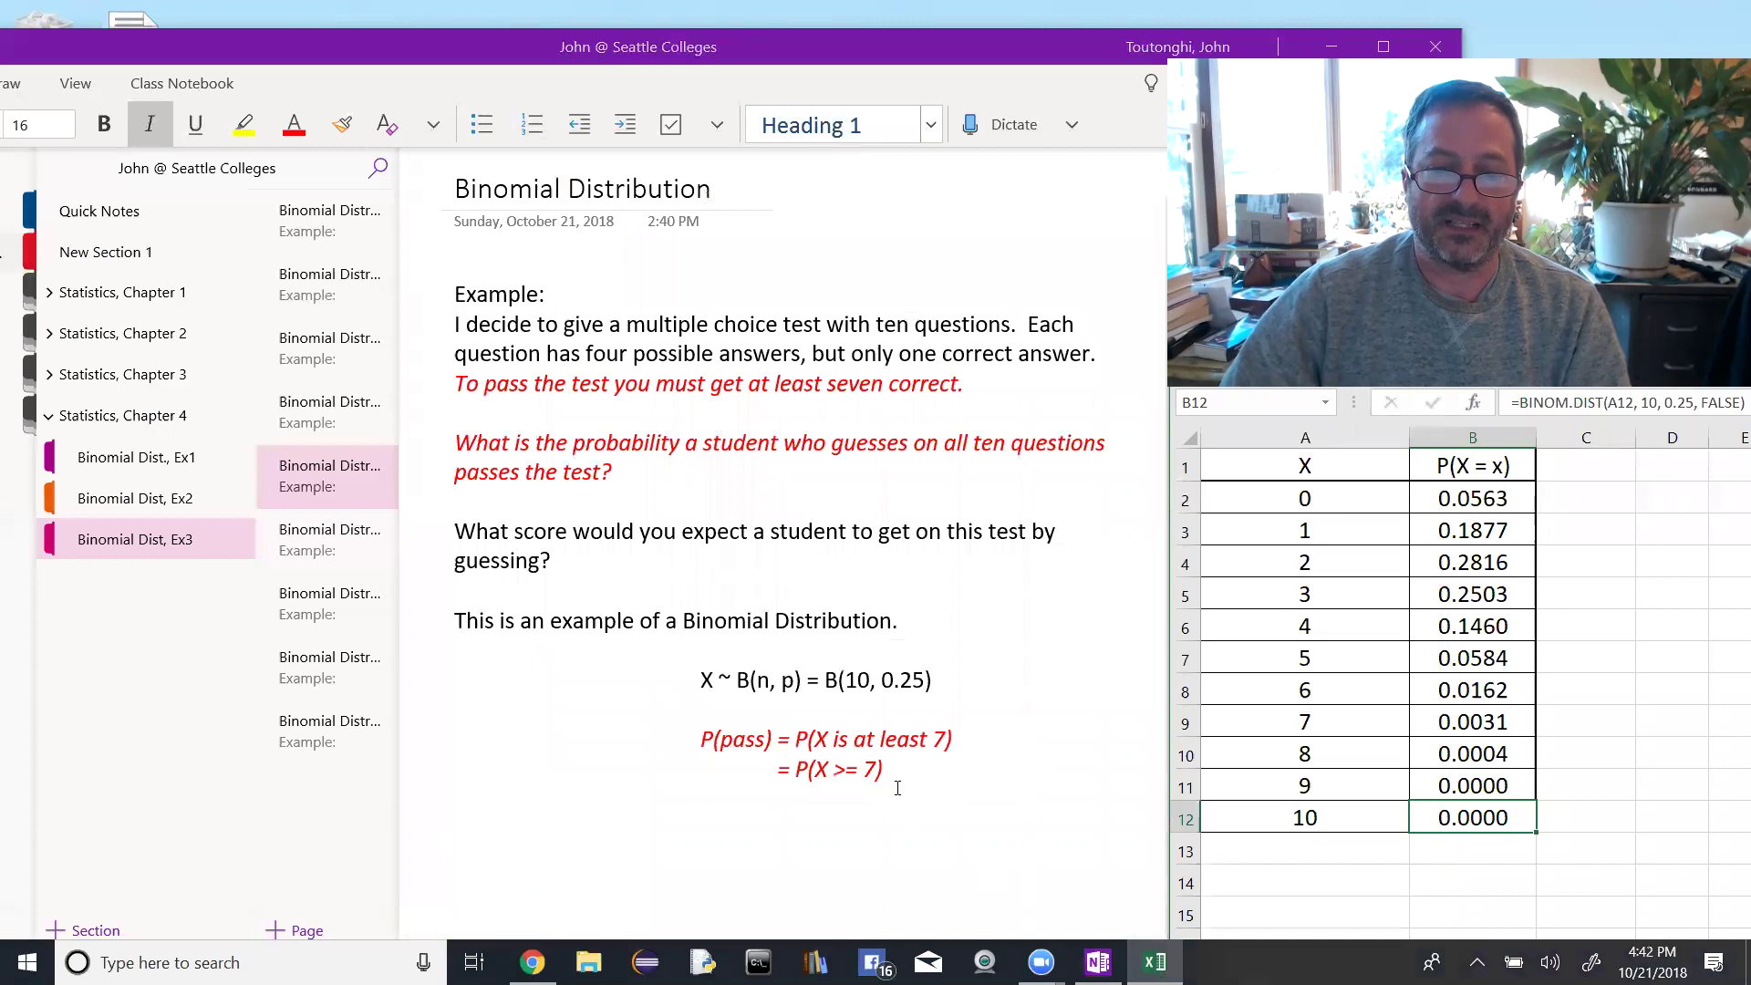
click(1102, 766)
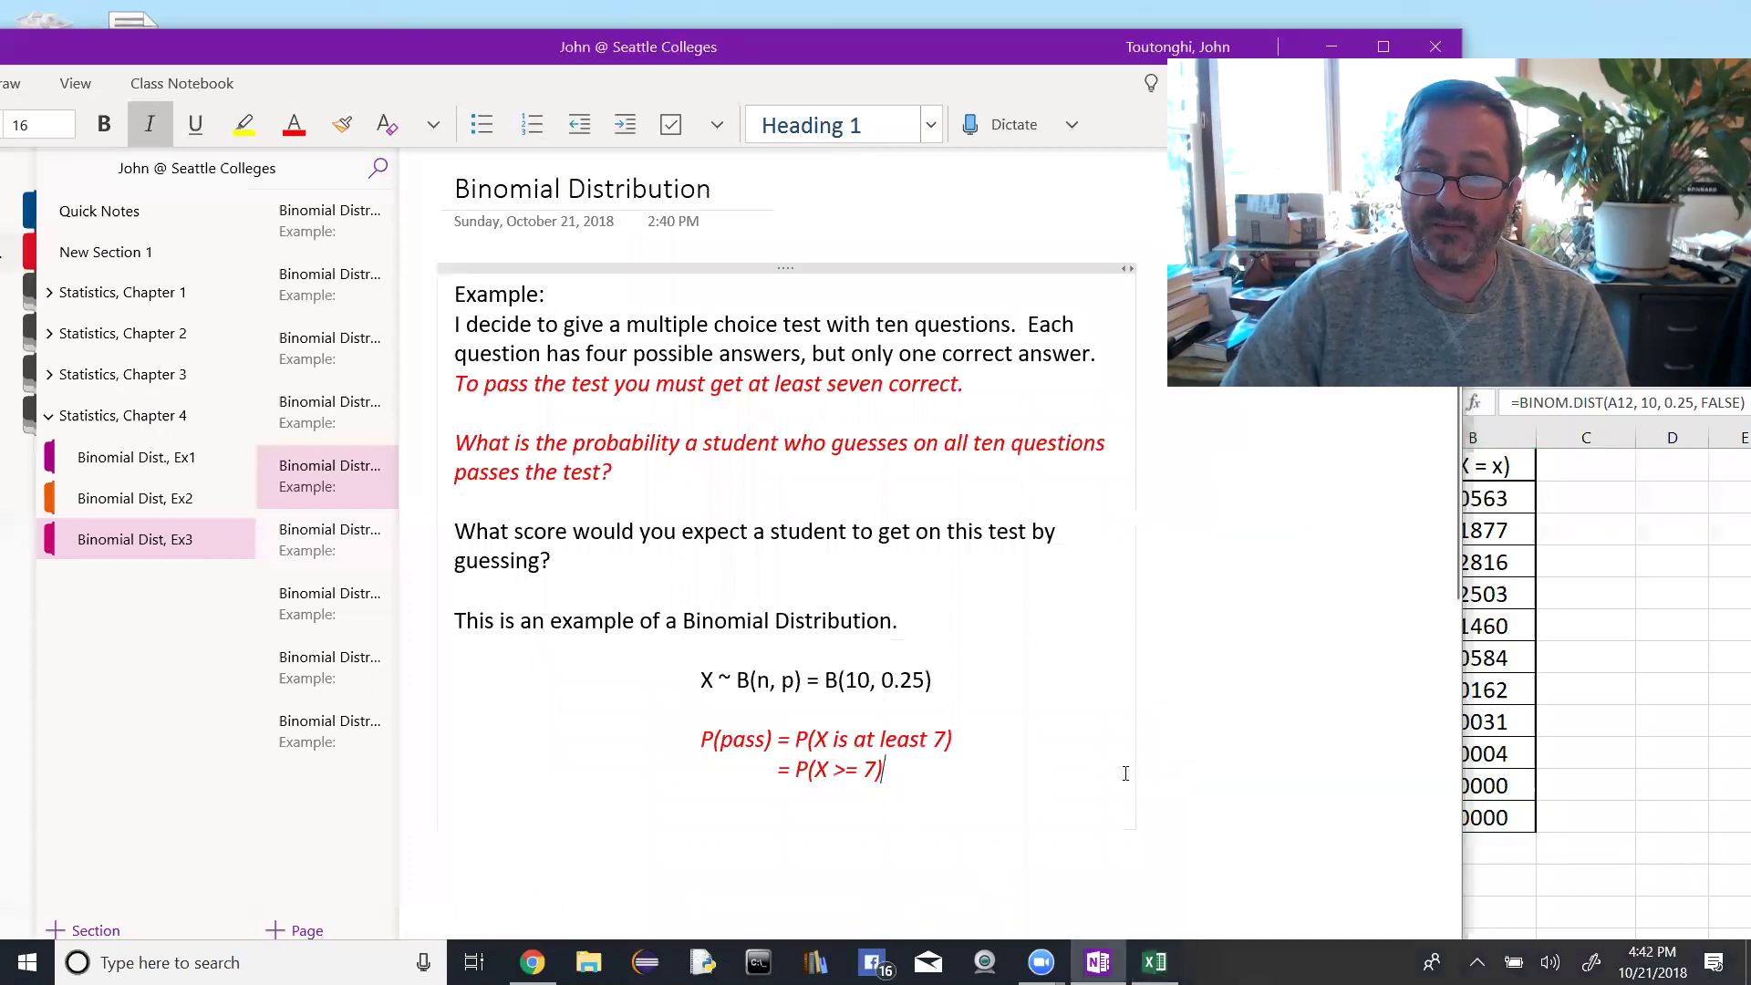
key(alt+Tab)
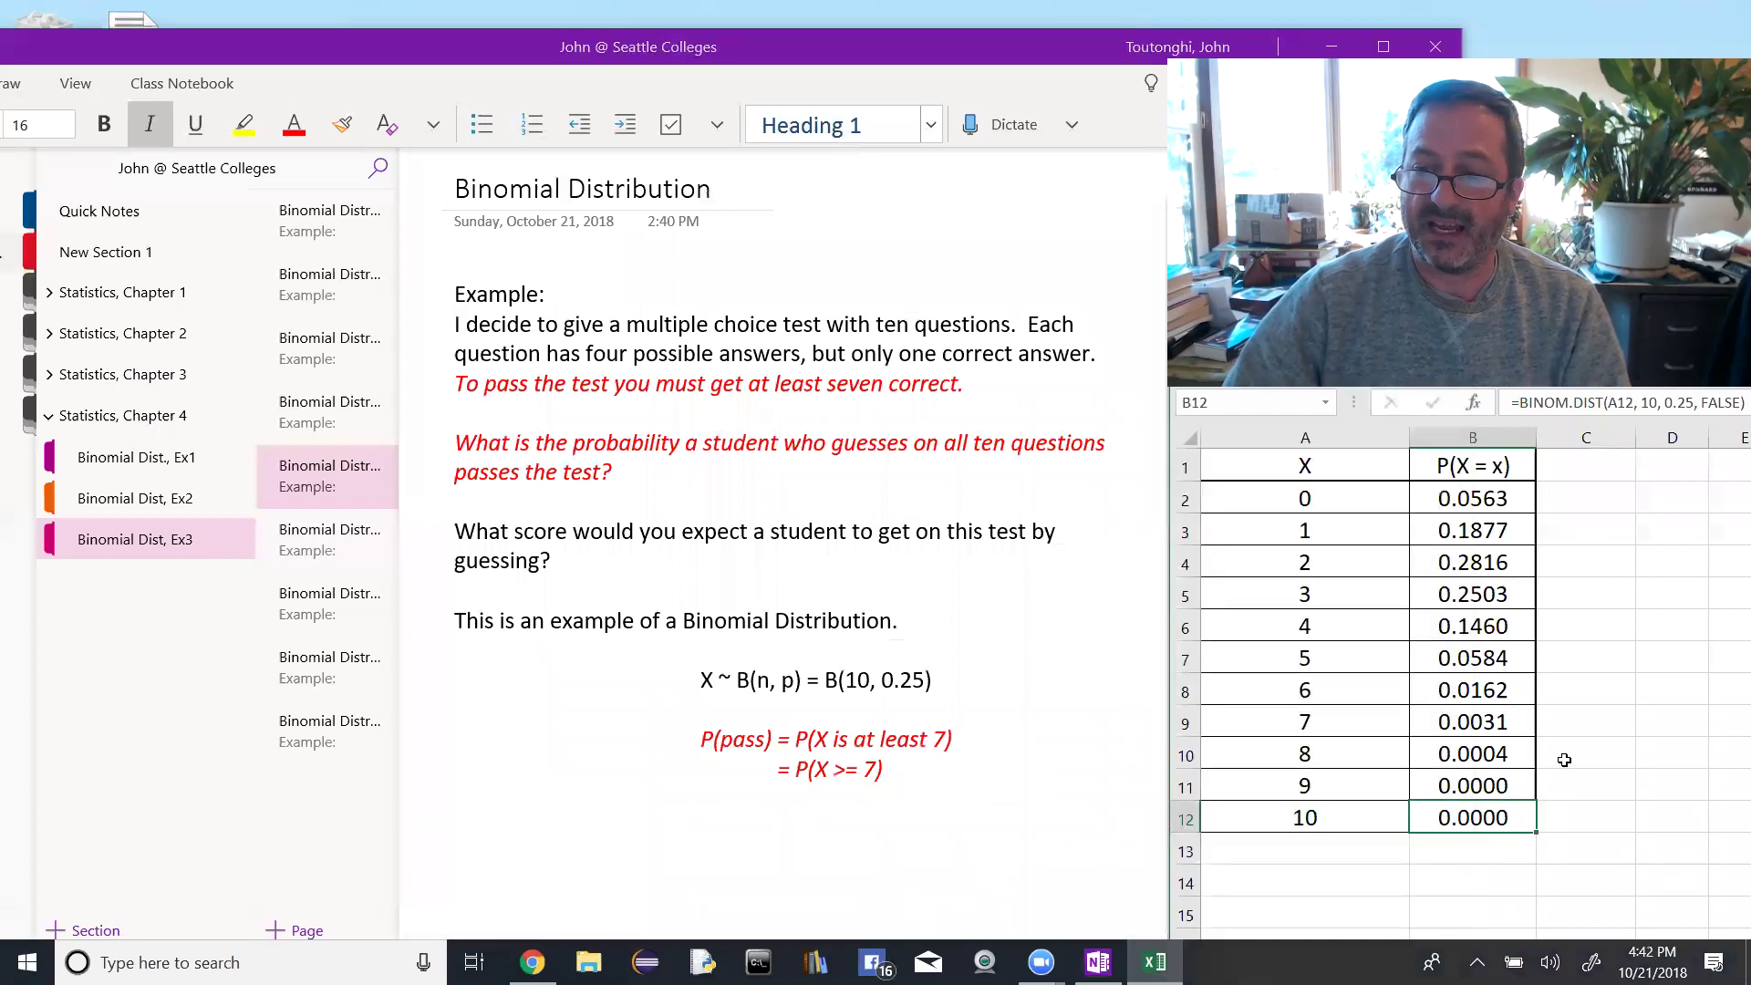
click(1438, 722)
drag(1437, 723, 1435, 820)
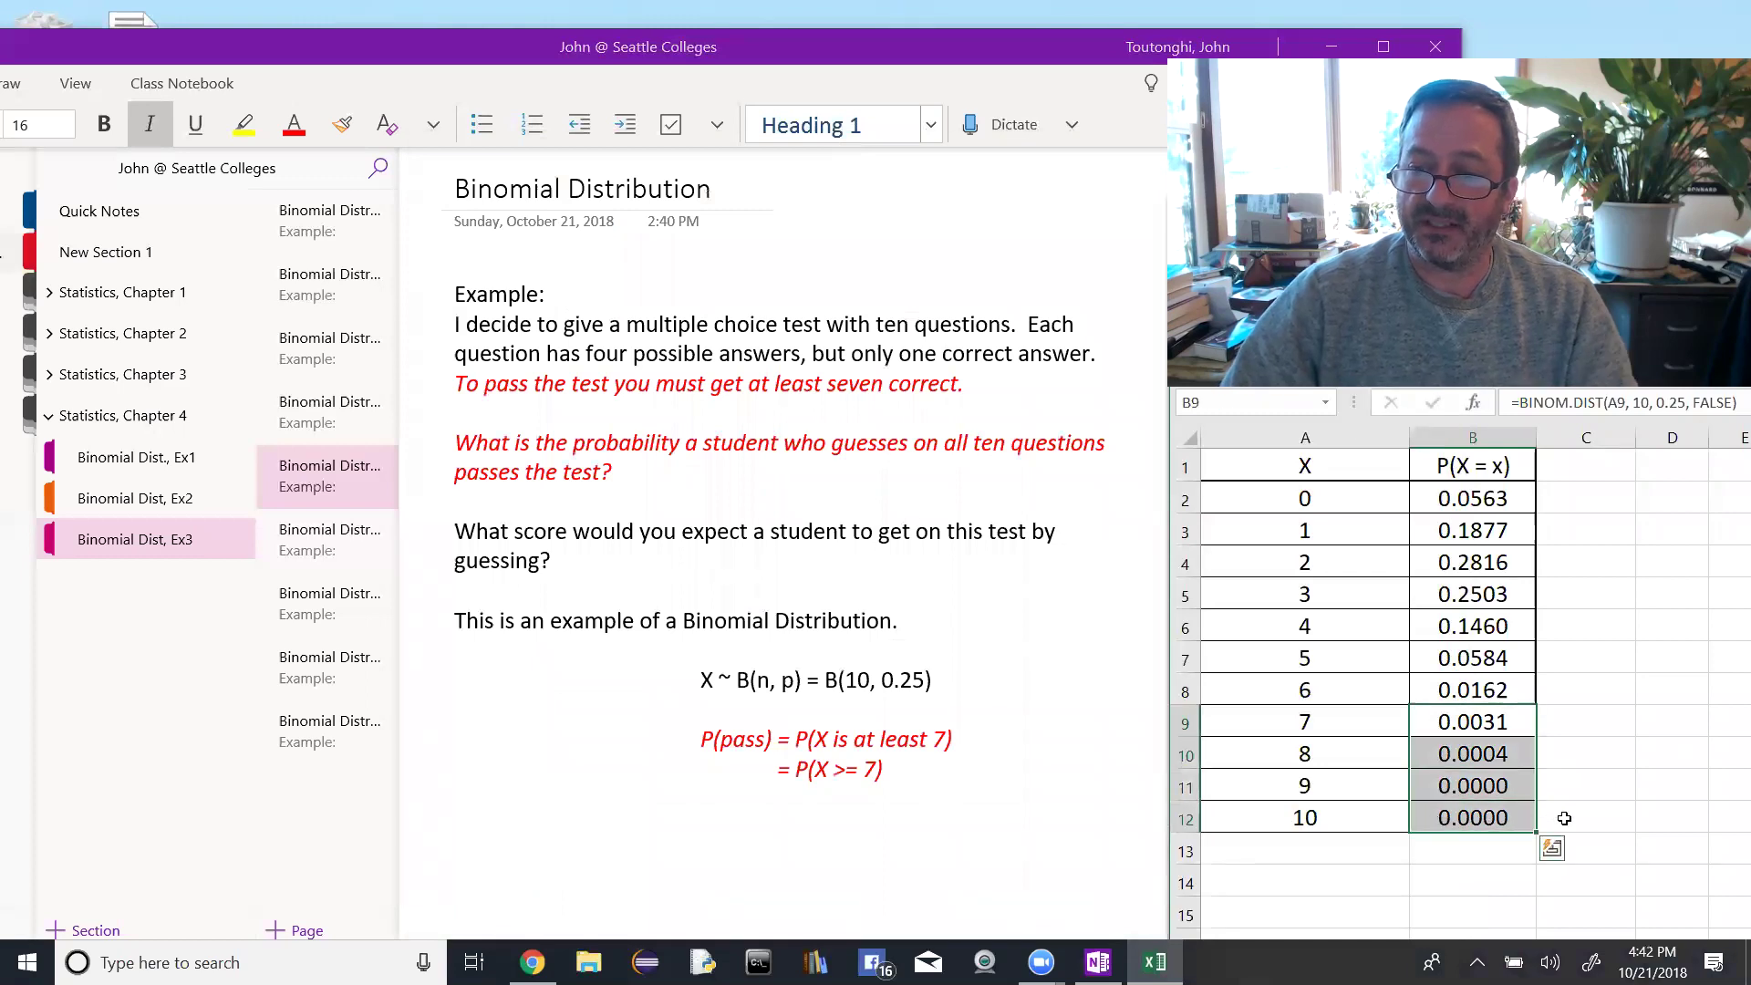
Step: Enter =SUM(B9:B12) in C12, giving P(X ≥ 7) = 0.0035
click(1564, 818)
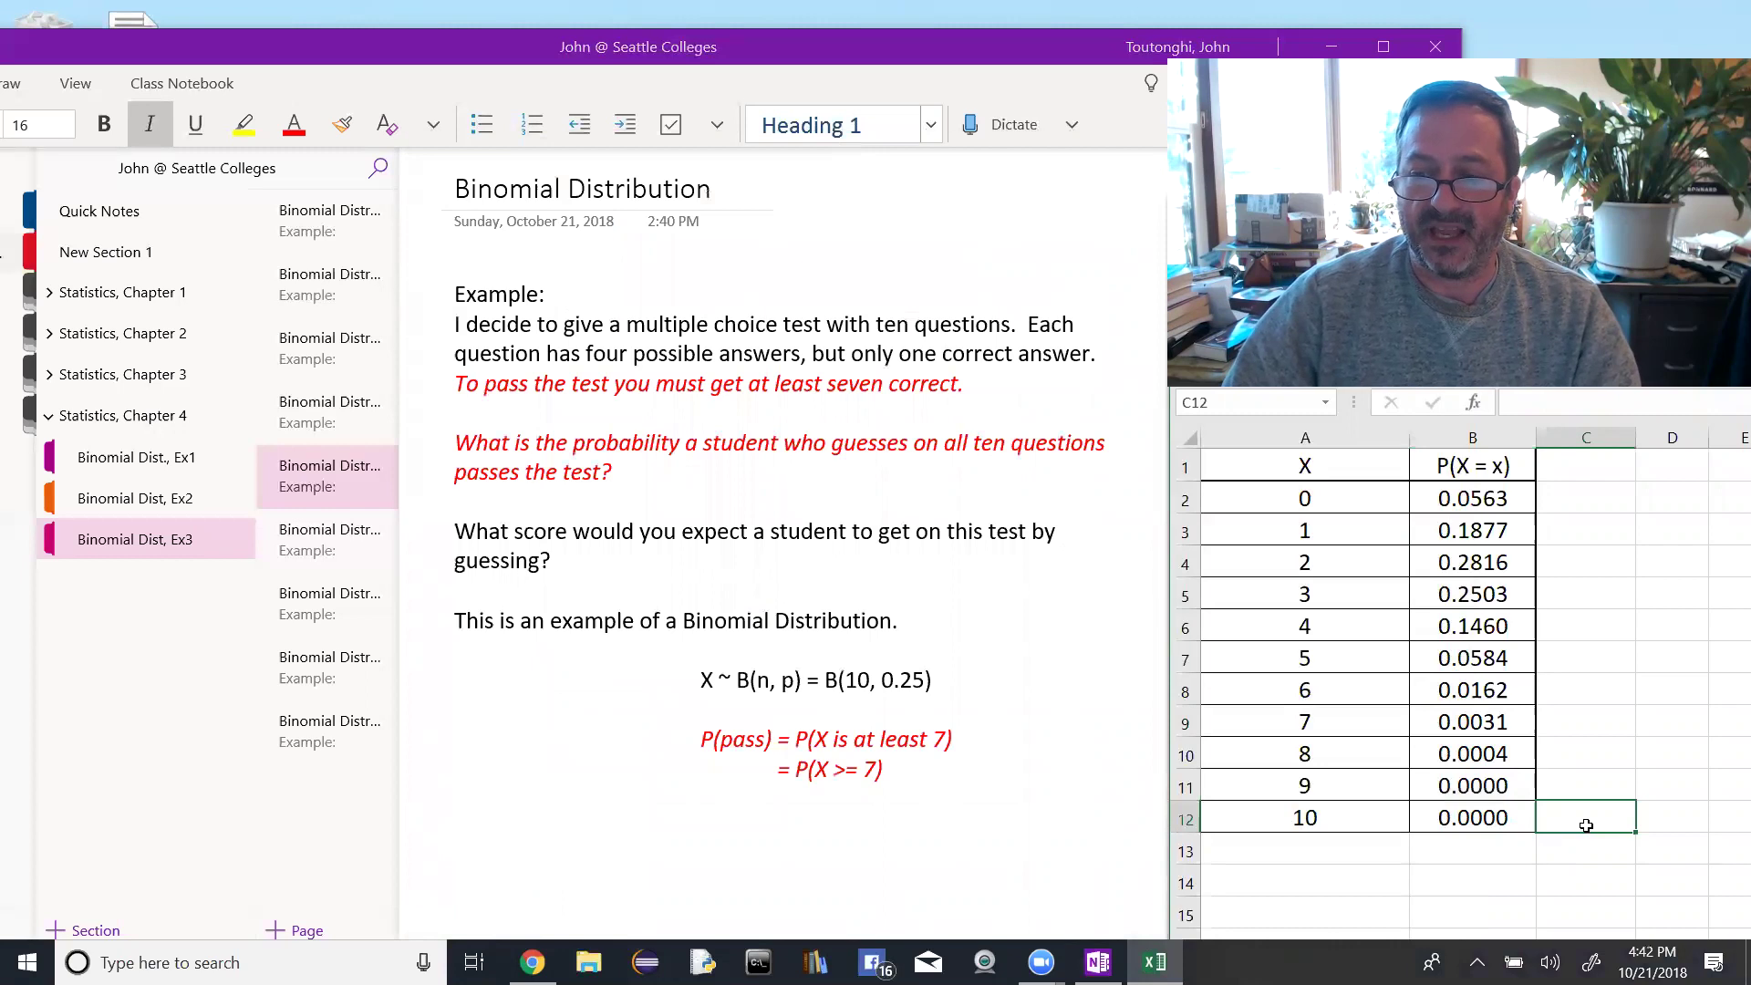
text(=SUM())
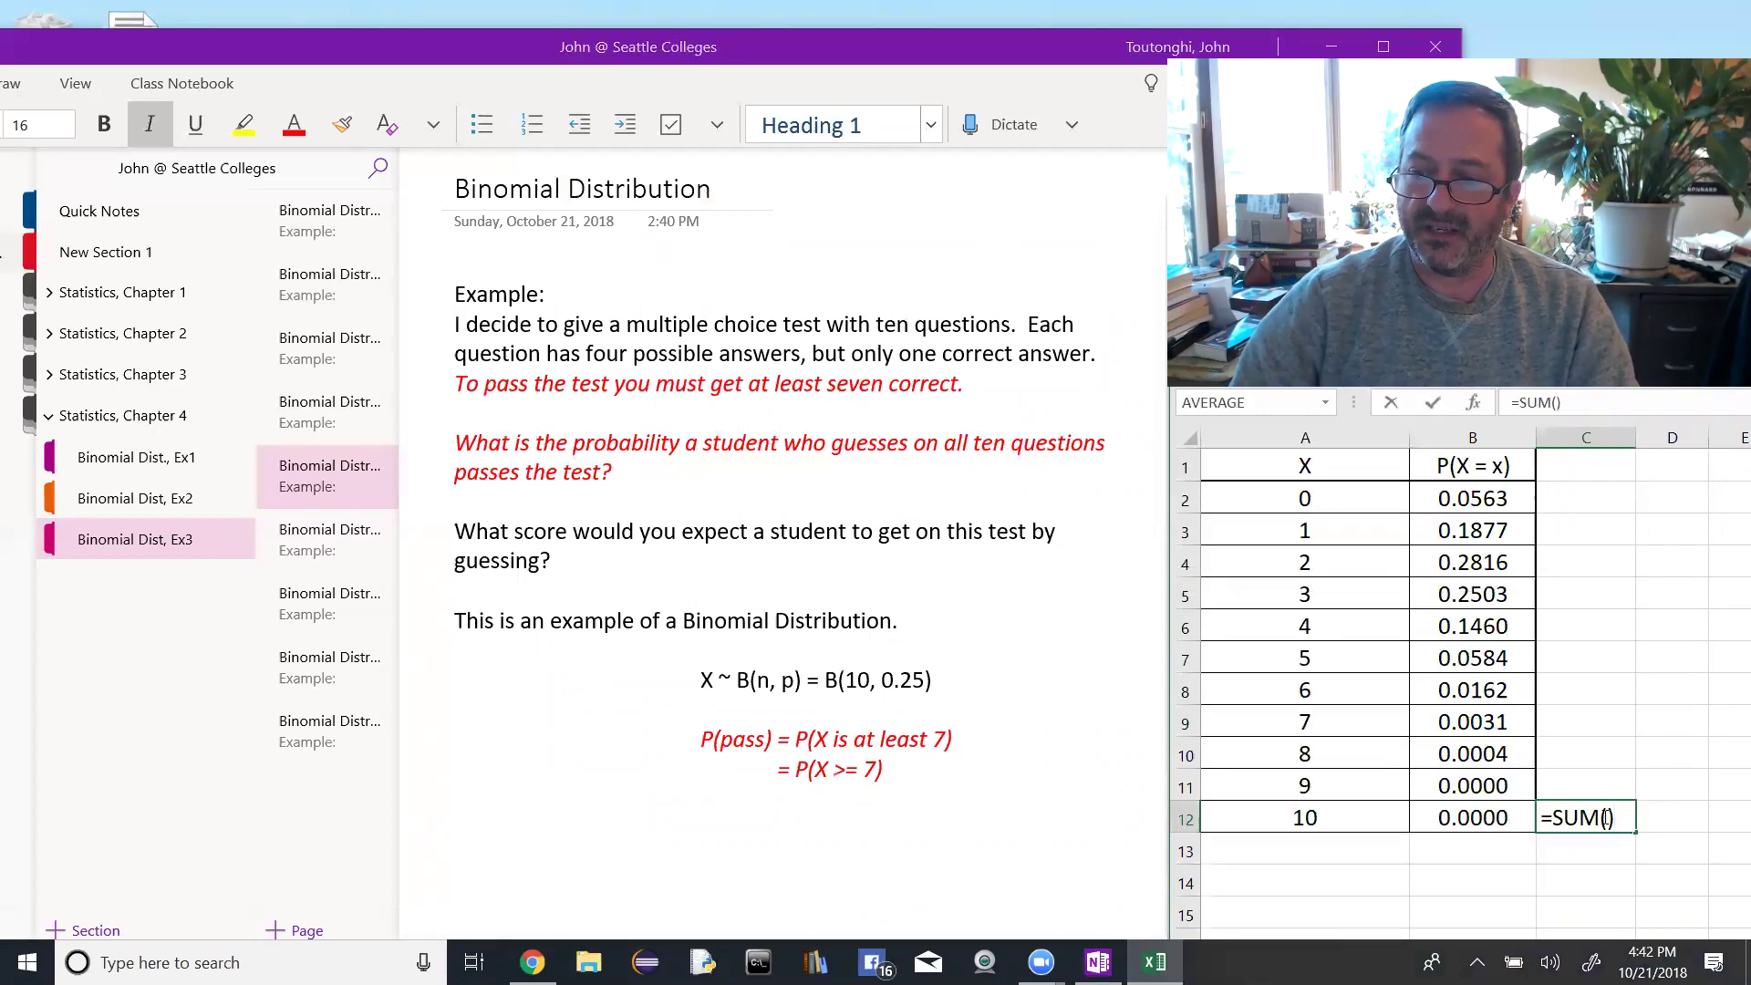
drag(1476, 721, 1473, 805)
key(Tab)
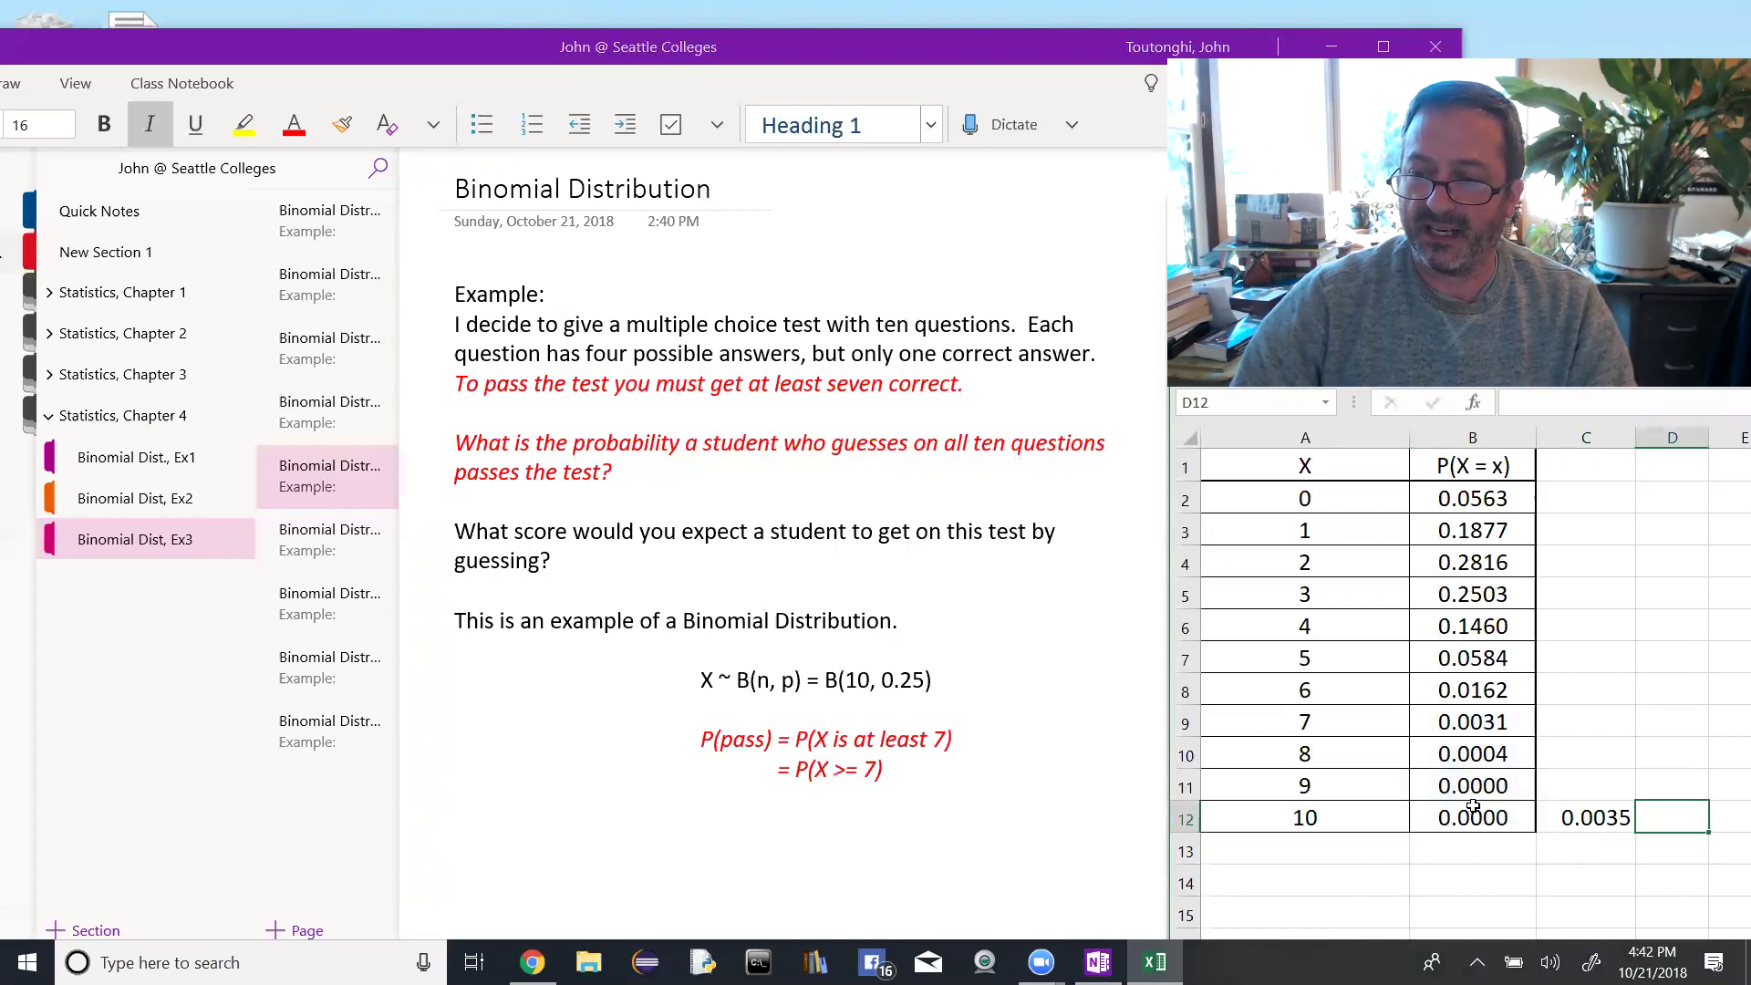
click(1610, 819)
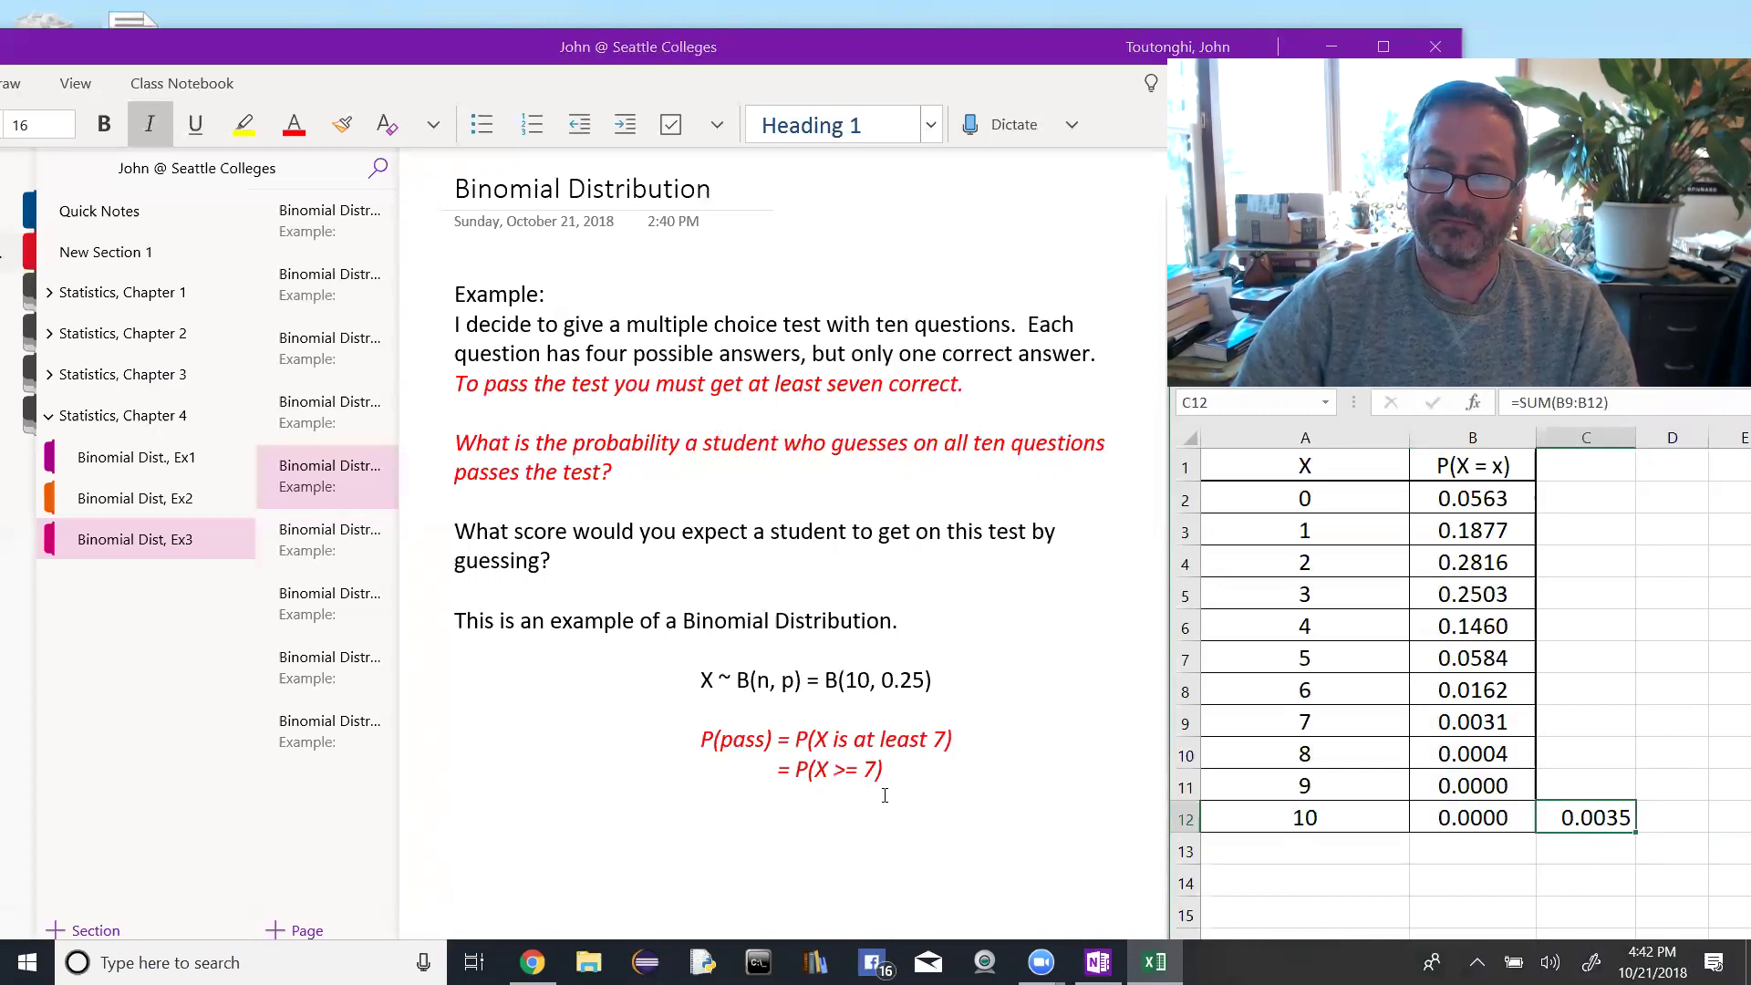
Step: Switch between the Excel spreadsheet and the OneNote page with the worked answer
click(328, 545)
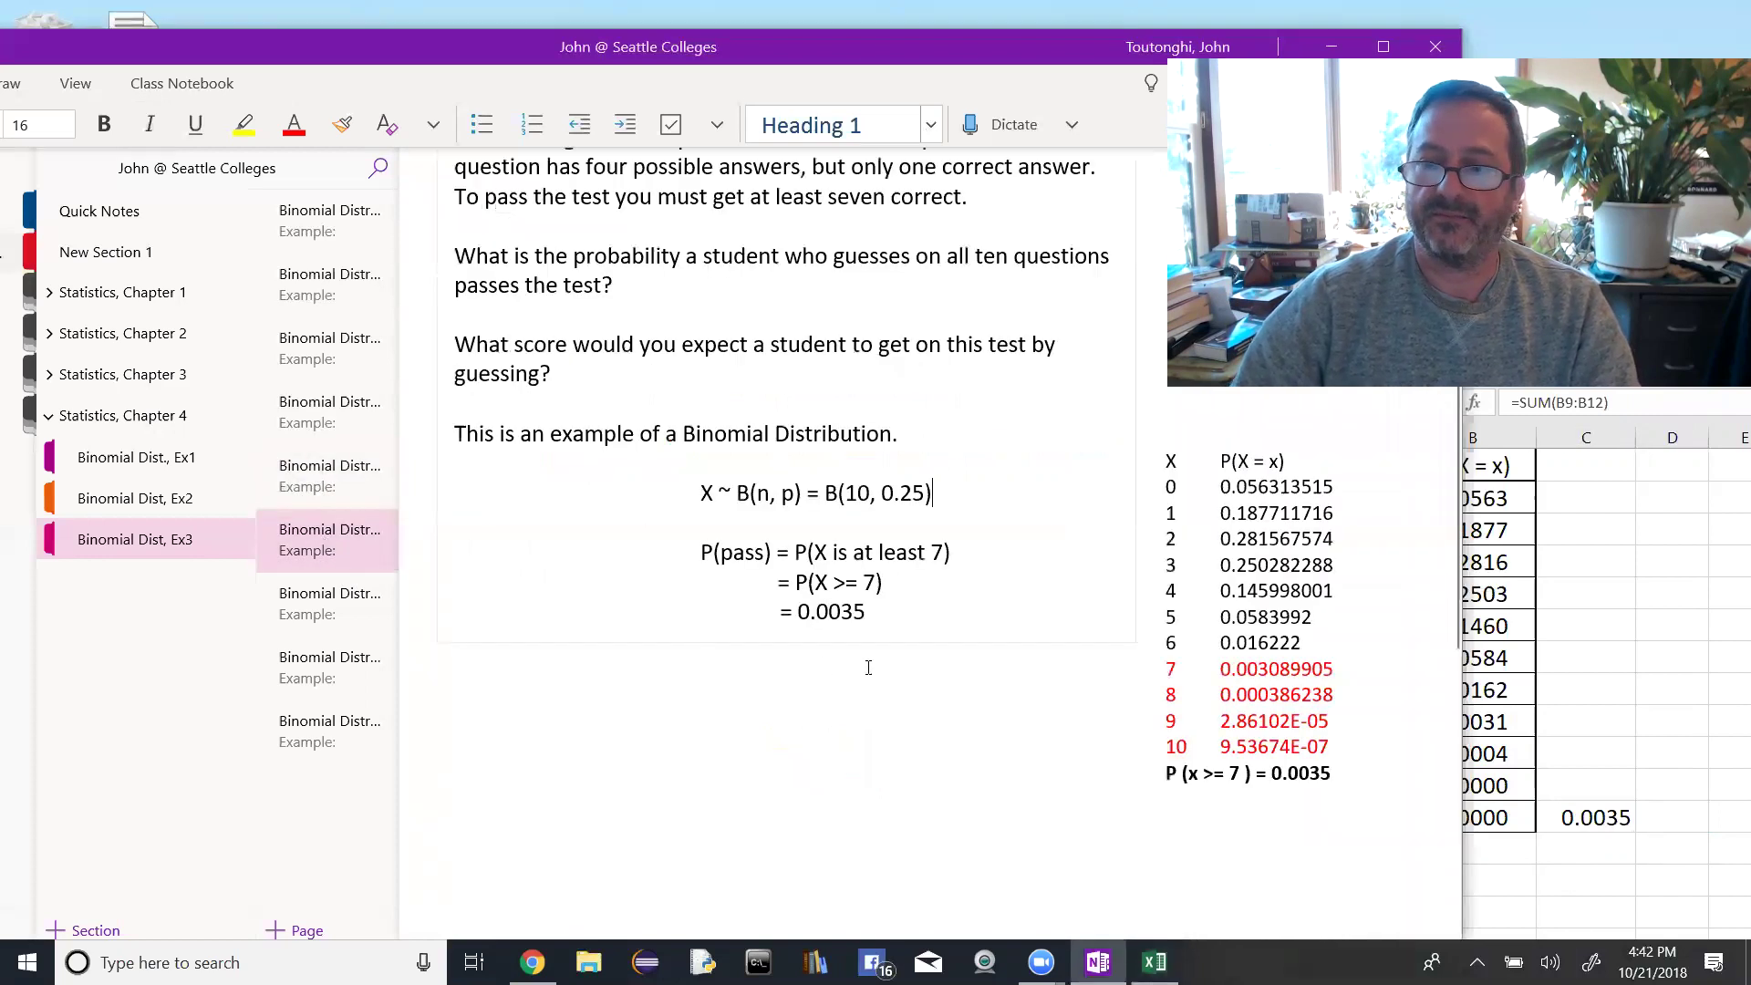
click(1631, 407)
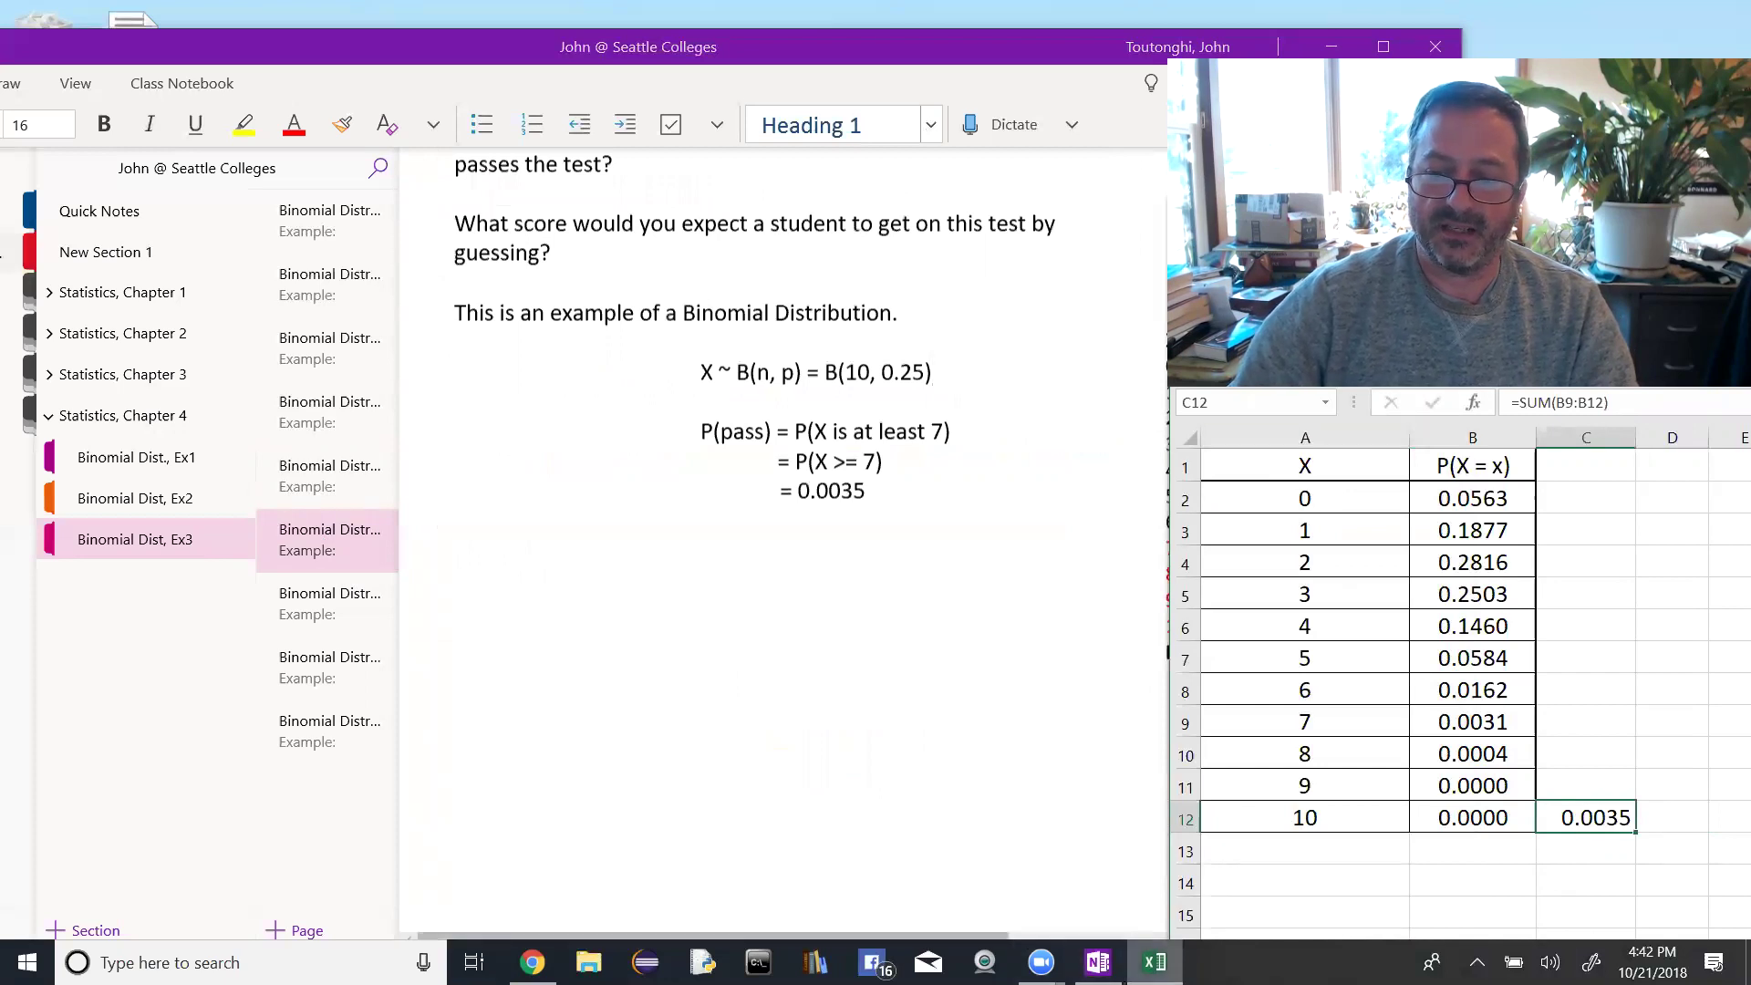
click(1043, 776)
click(1056, 720)
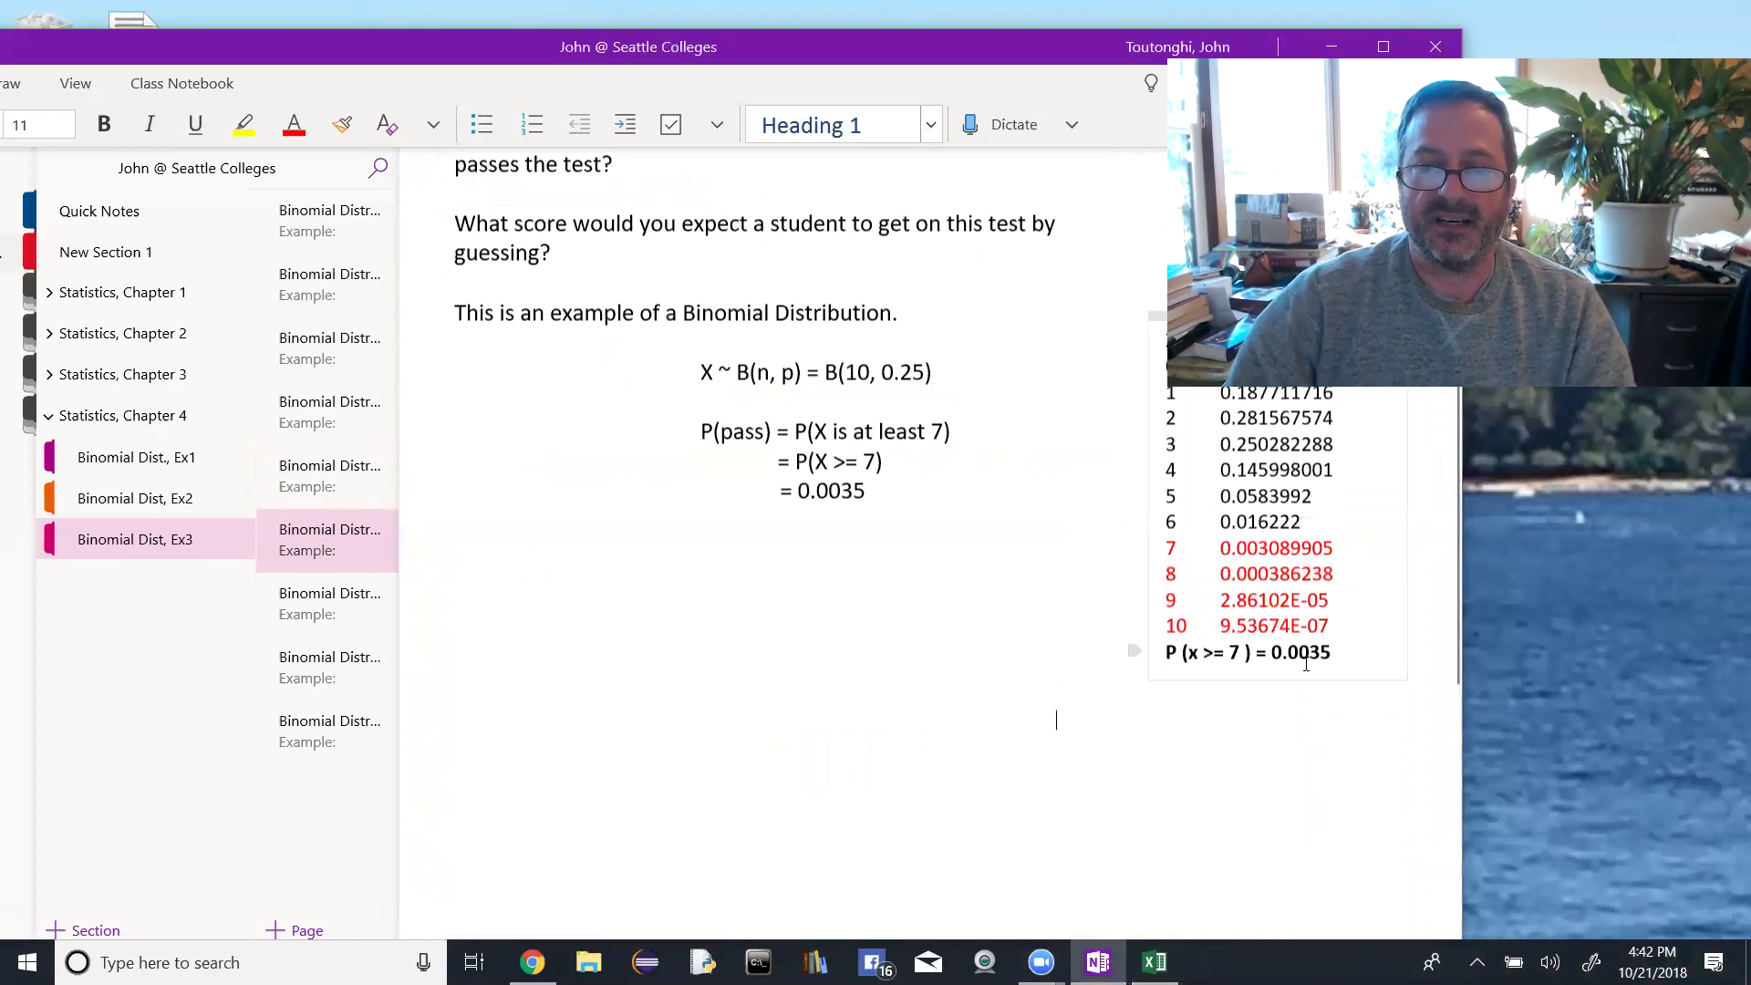
Step: Highlight the table's probabilities for 7 through 10 and move the table down into full view
drag(1335, 631, 1224, 548)
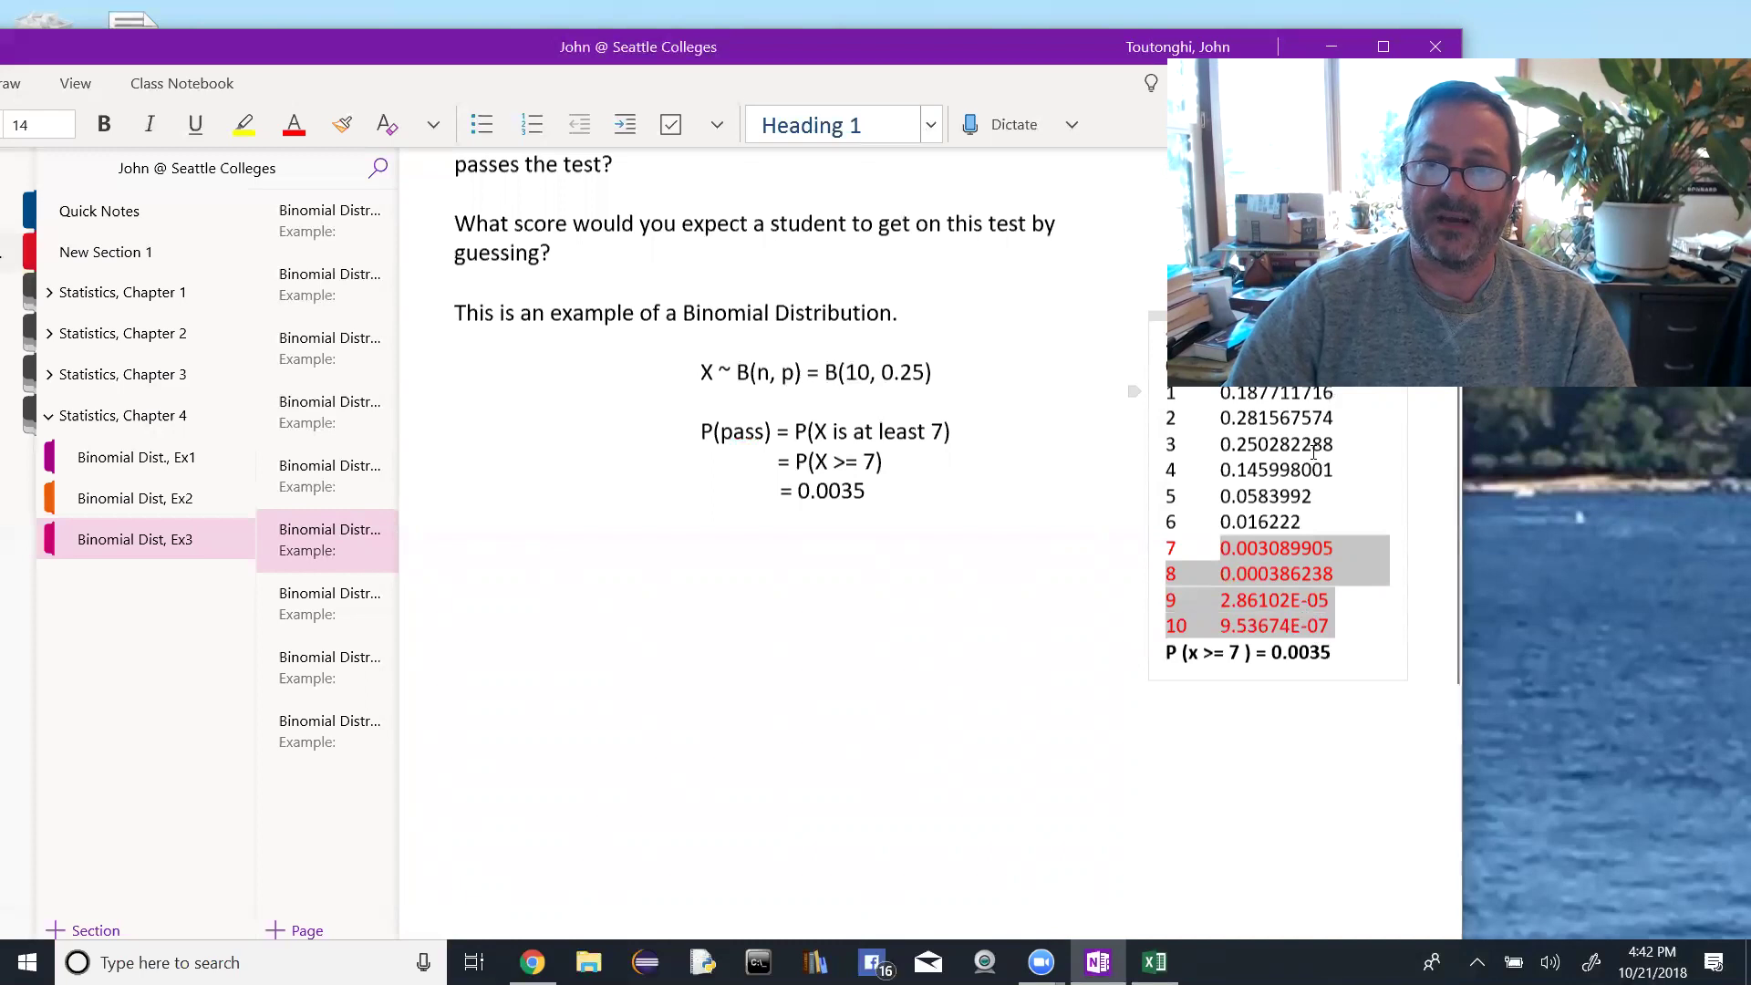
drag(1164, 318, 1165, 431)
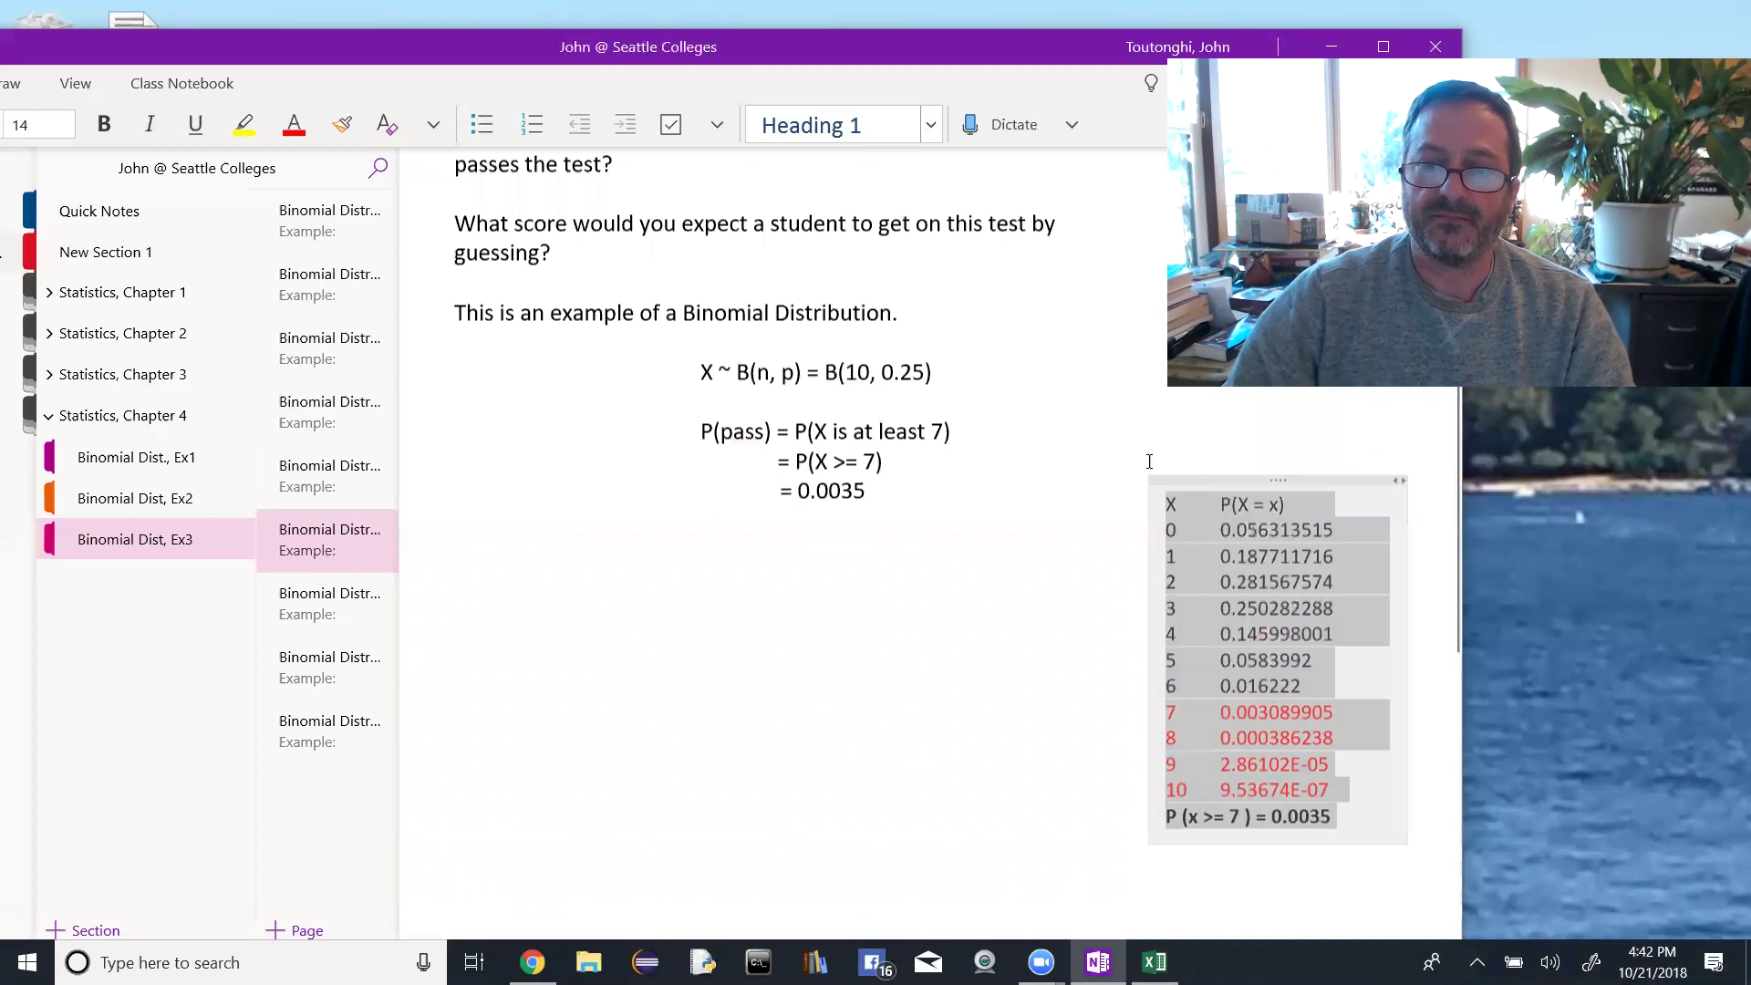
click(977, 518)
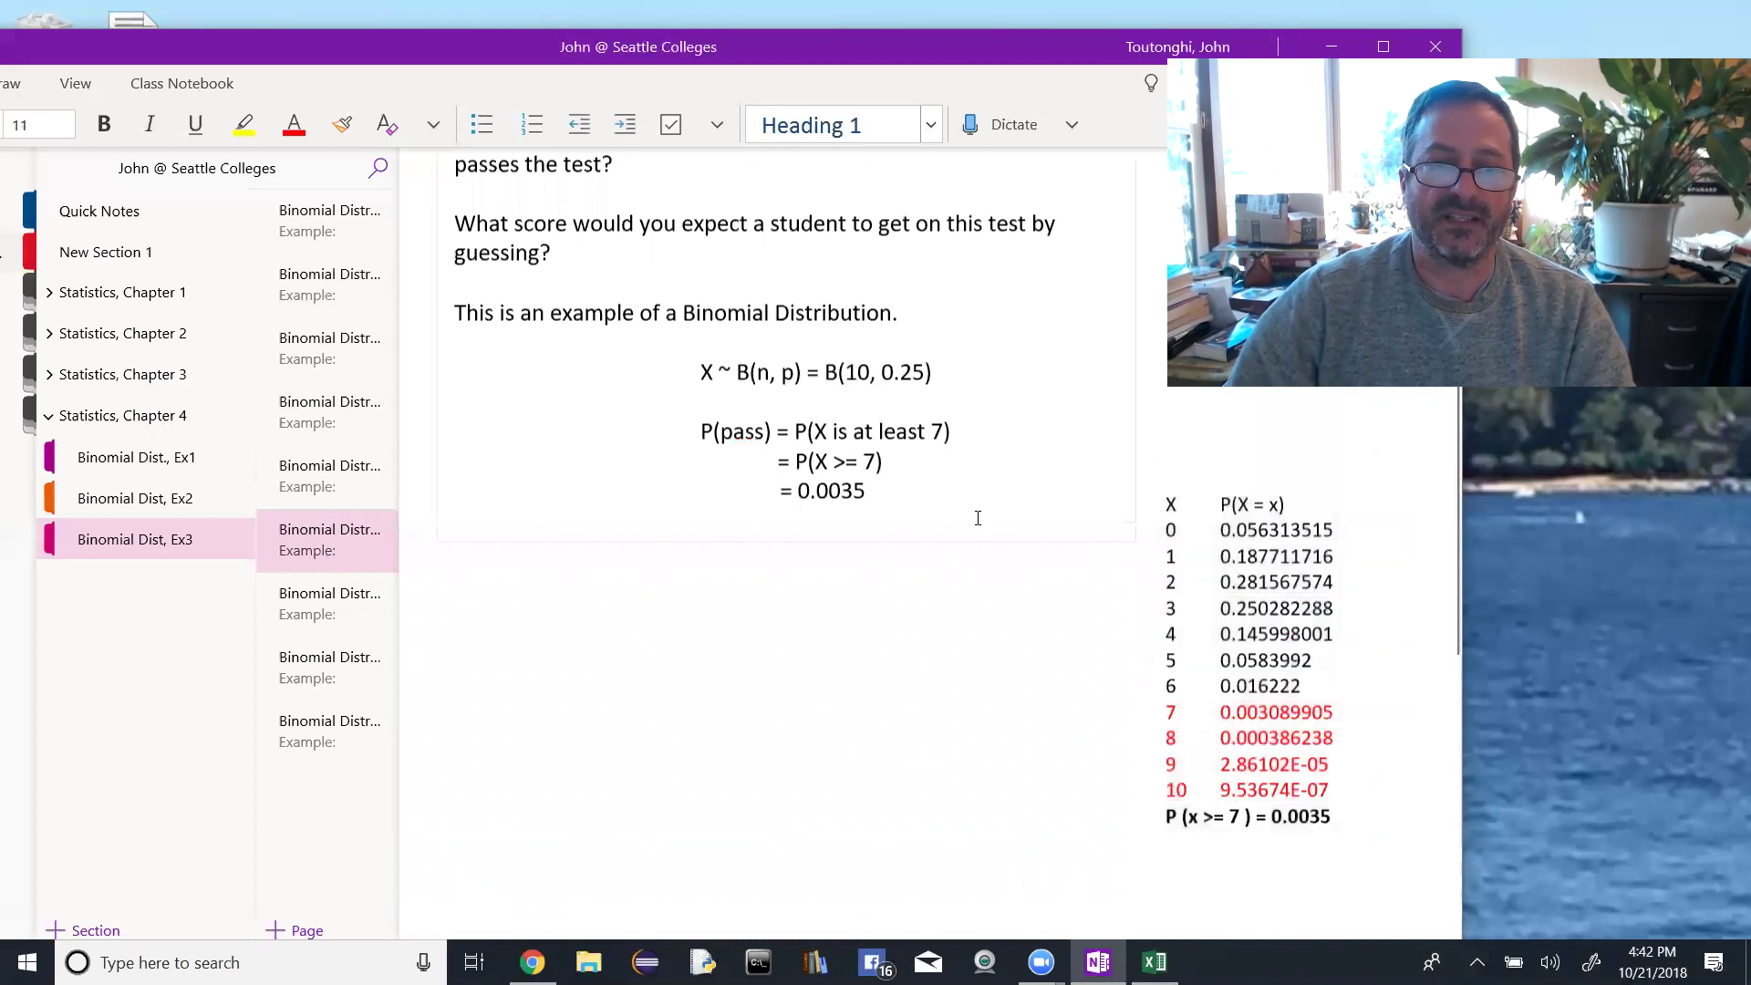
Step: Go to the next example page and point out the three-line P(pass) calculation
click(313, 606)
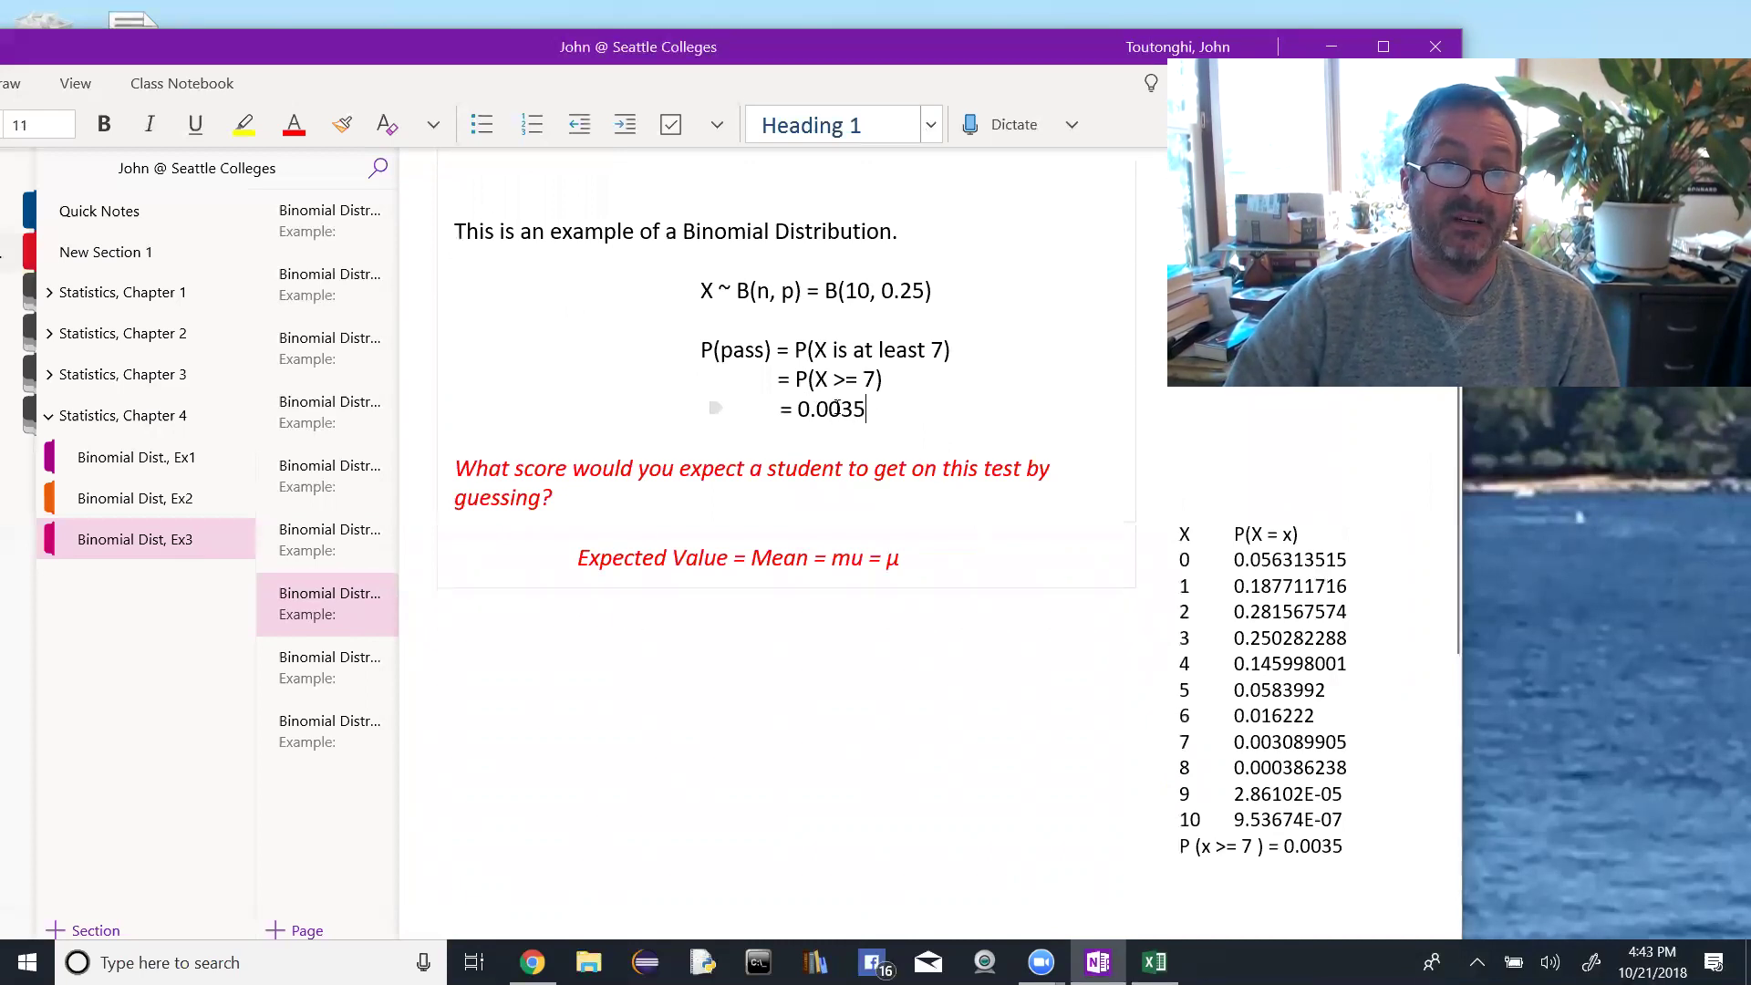
drag(868, 410, 702, 354)
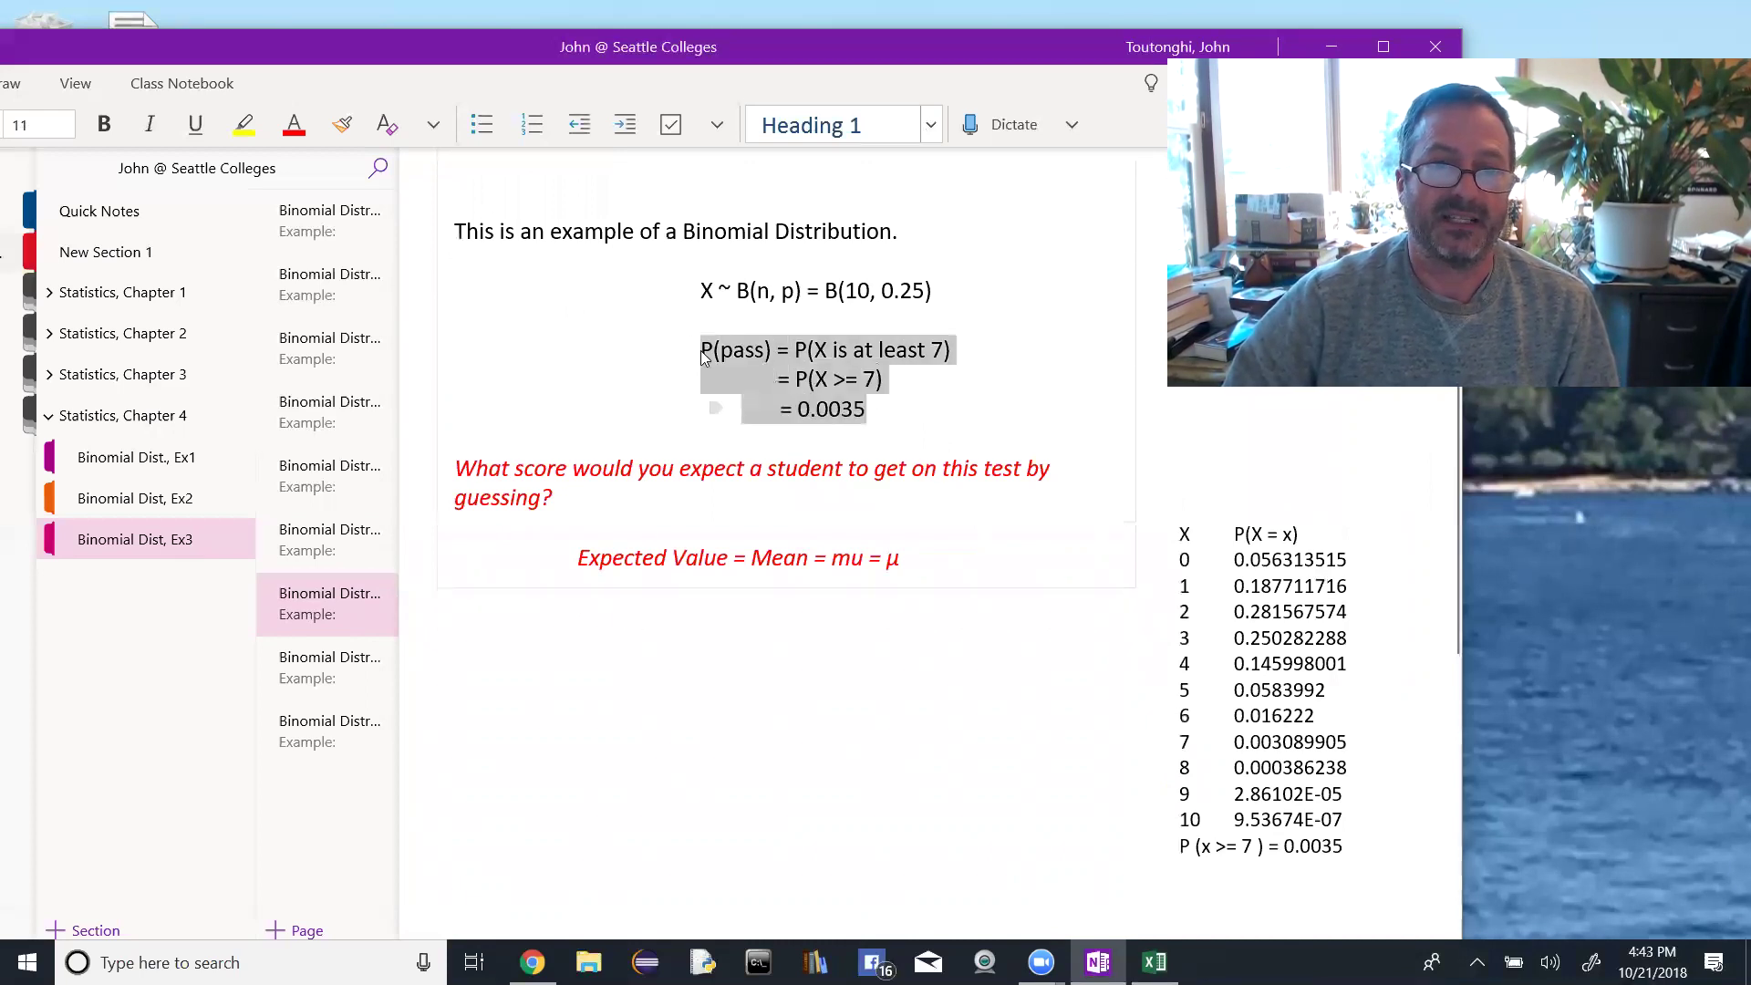
click(873, 413)
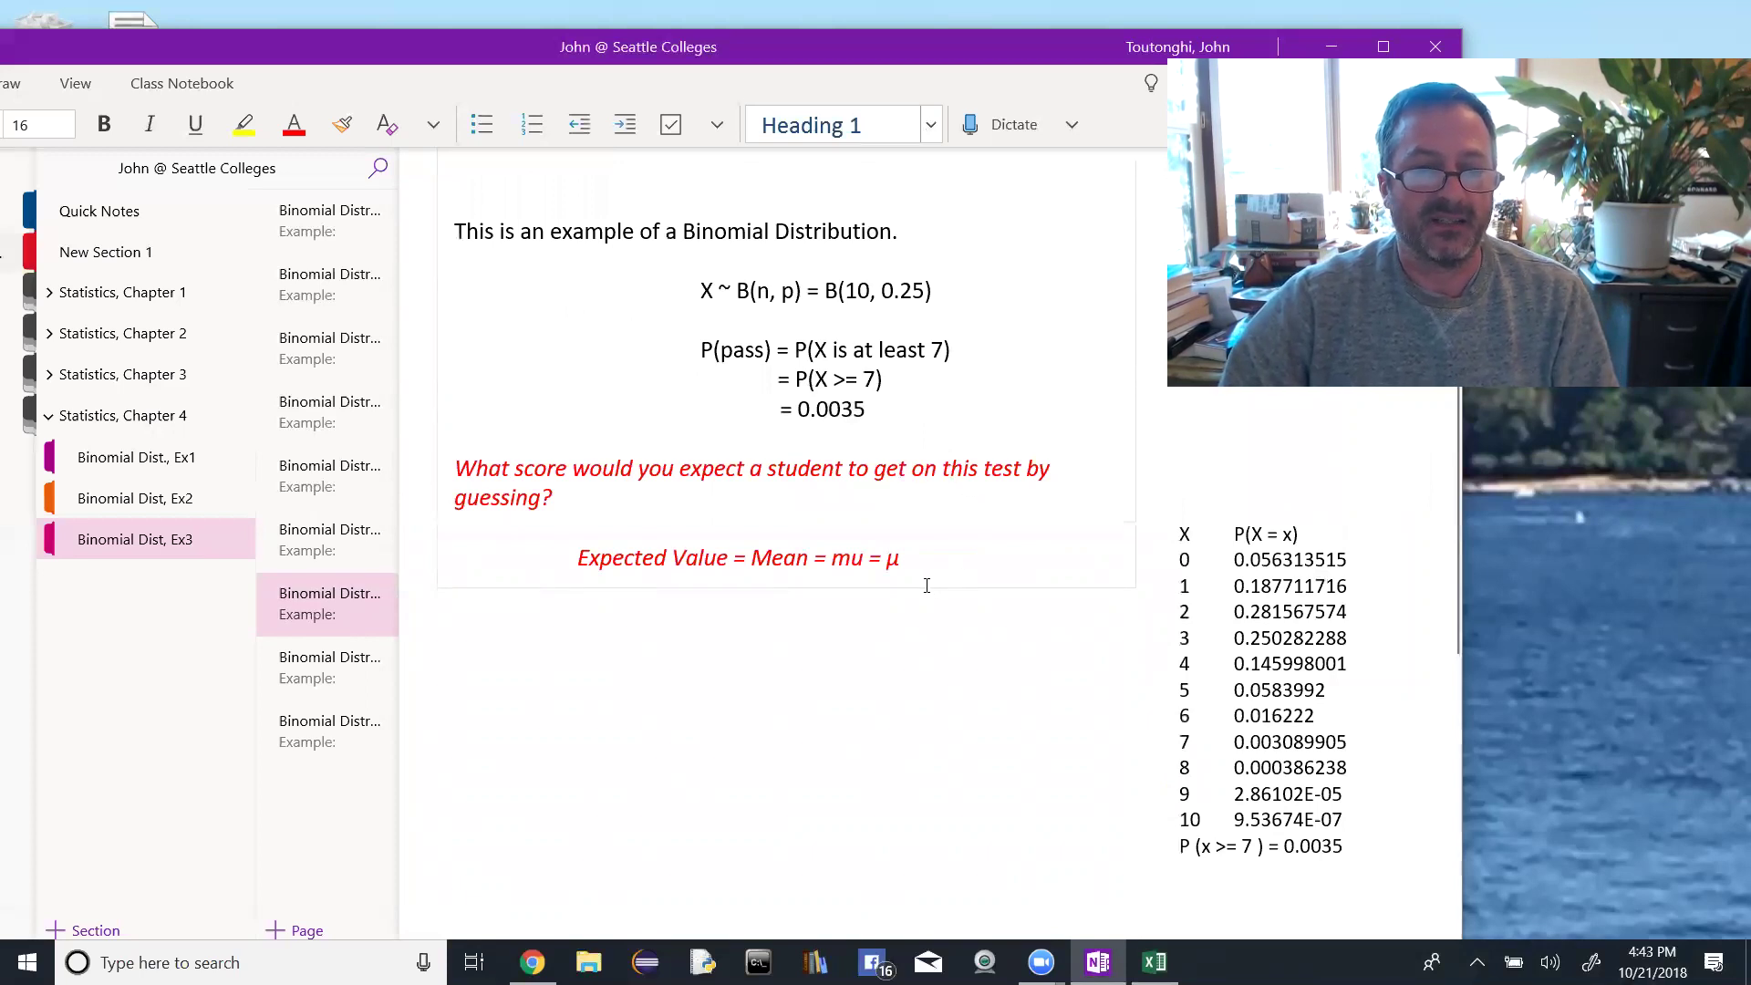
Step: Underline 'expect' in the question, then highlight 'Expected Value' and 'Mean'
double_click(705, 472)
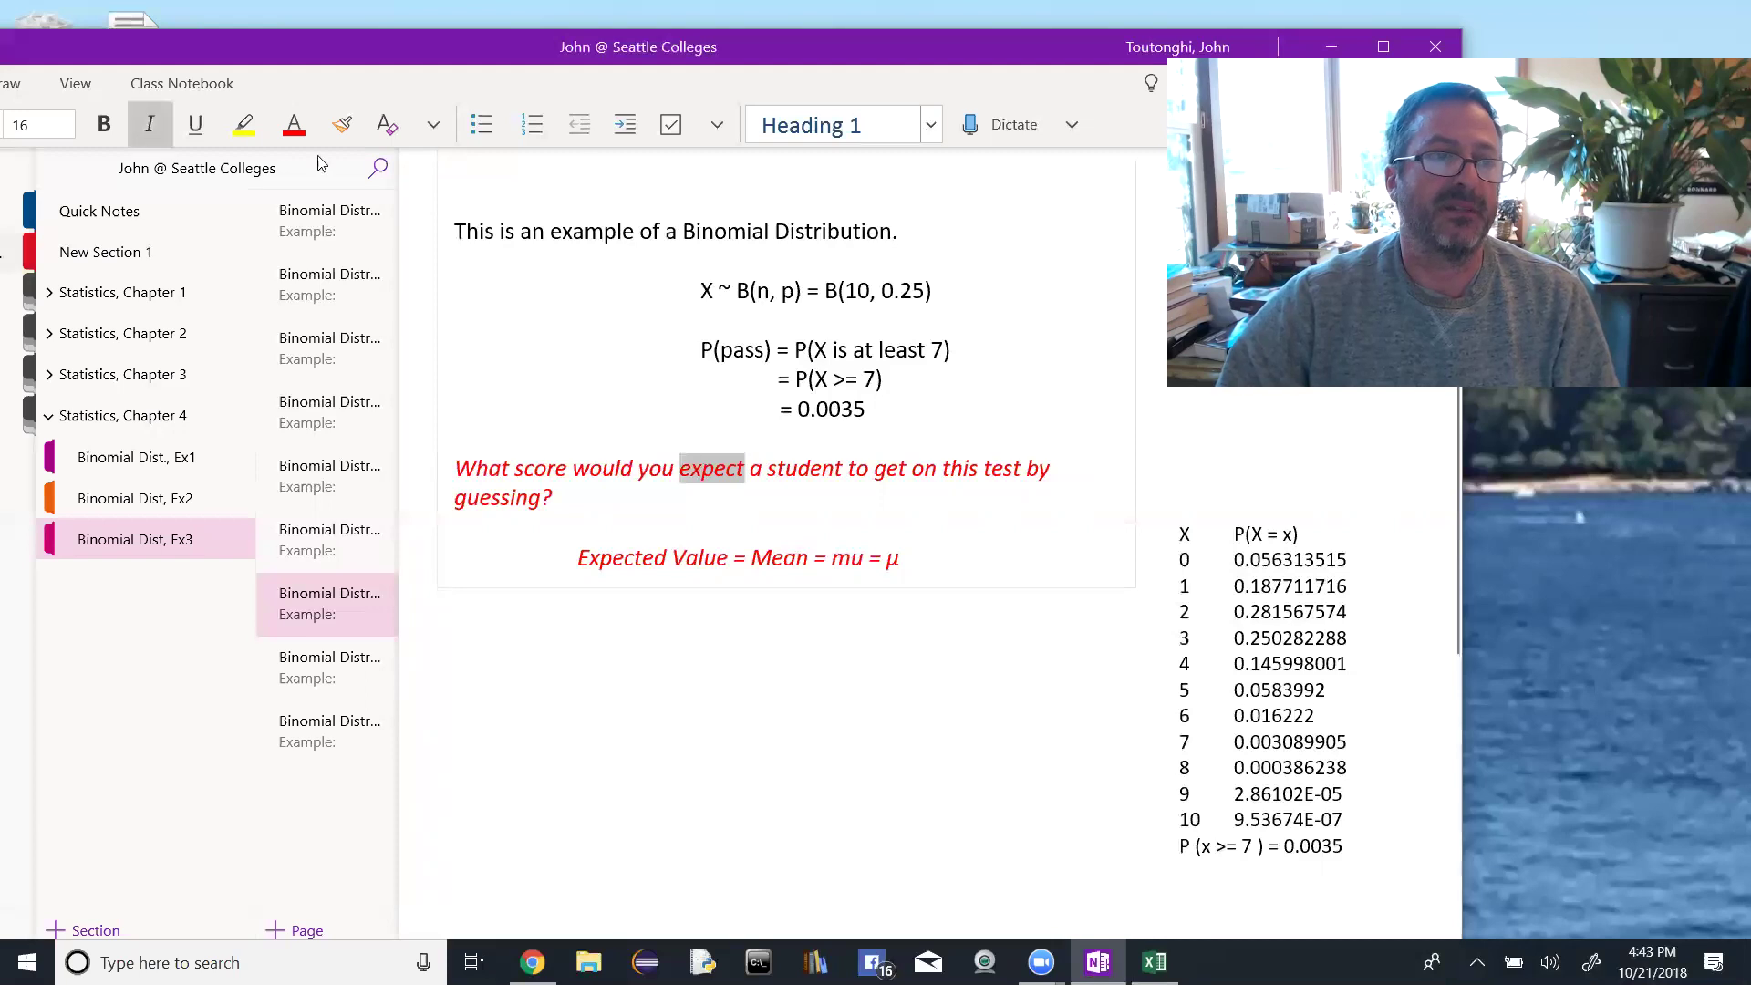
click(206, 141)
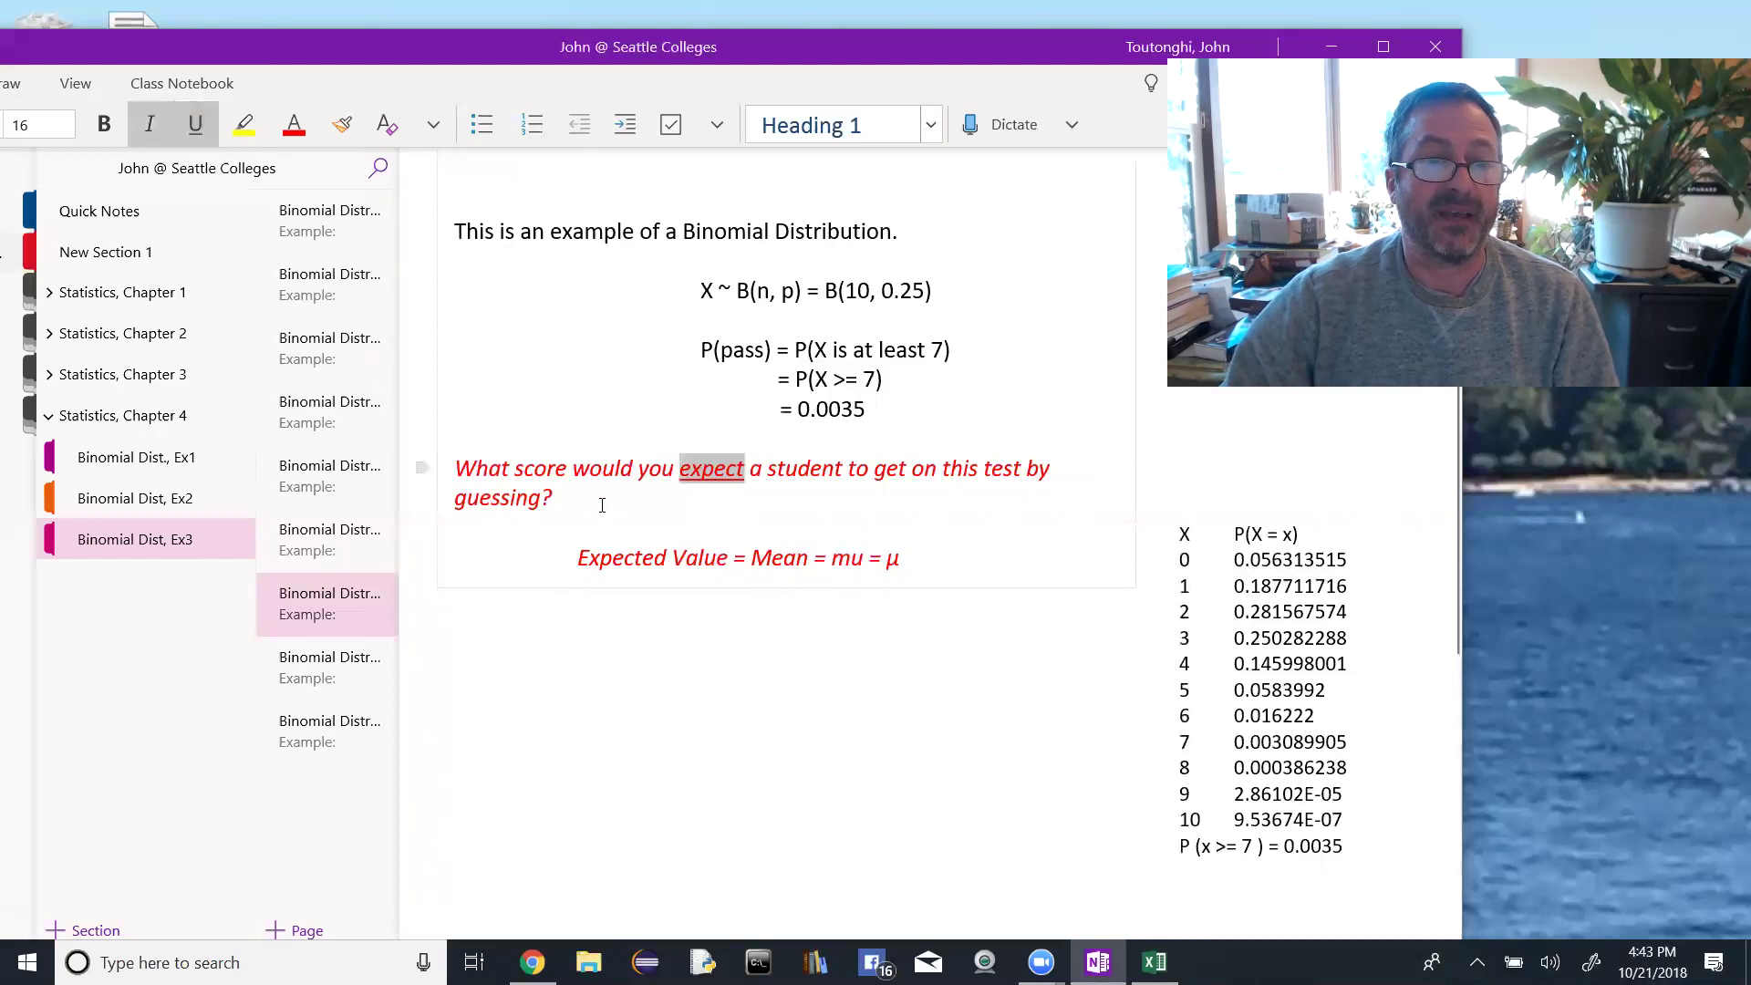
click(673, 557)
drag(578, 560, 730, 563)
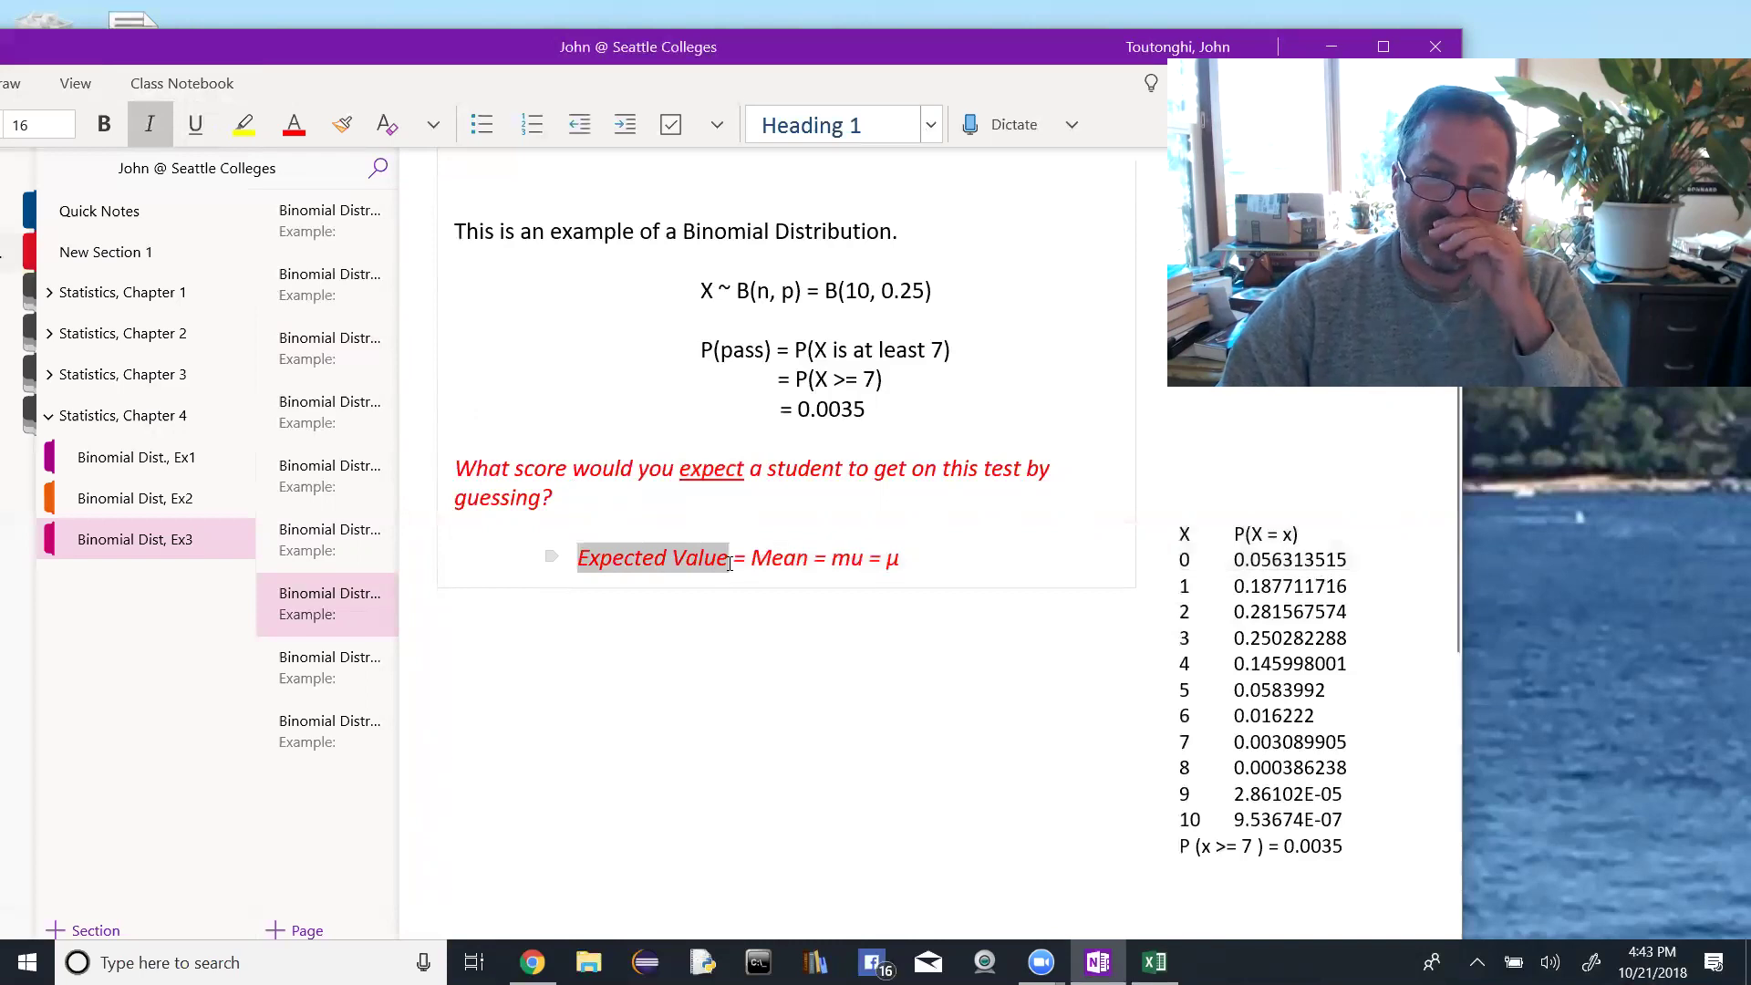
double_click(768, 559)
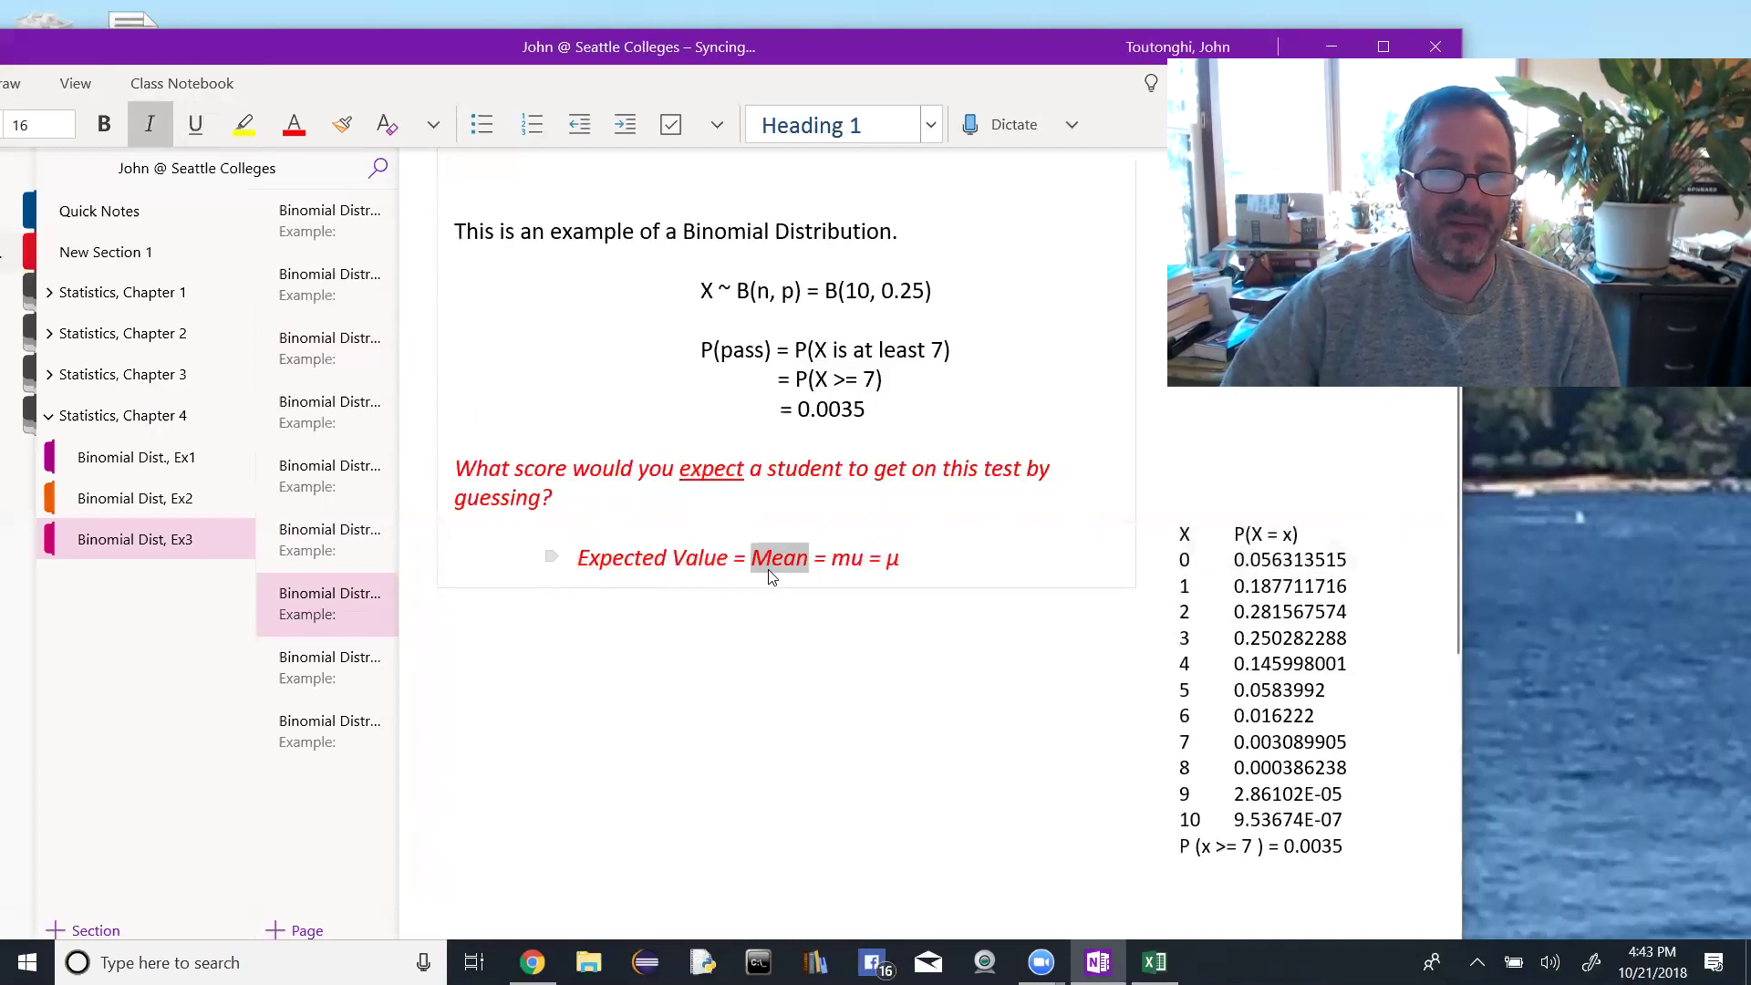
Step: On the next page, walk through μ = np = 10 * 0.25 = 2.5 questions, highlighting np and 10
click(337, 681)
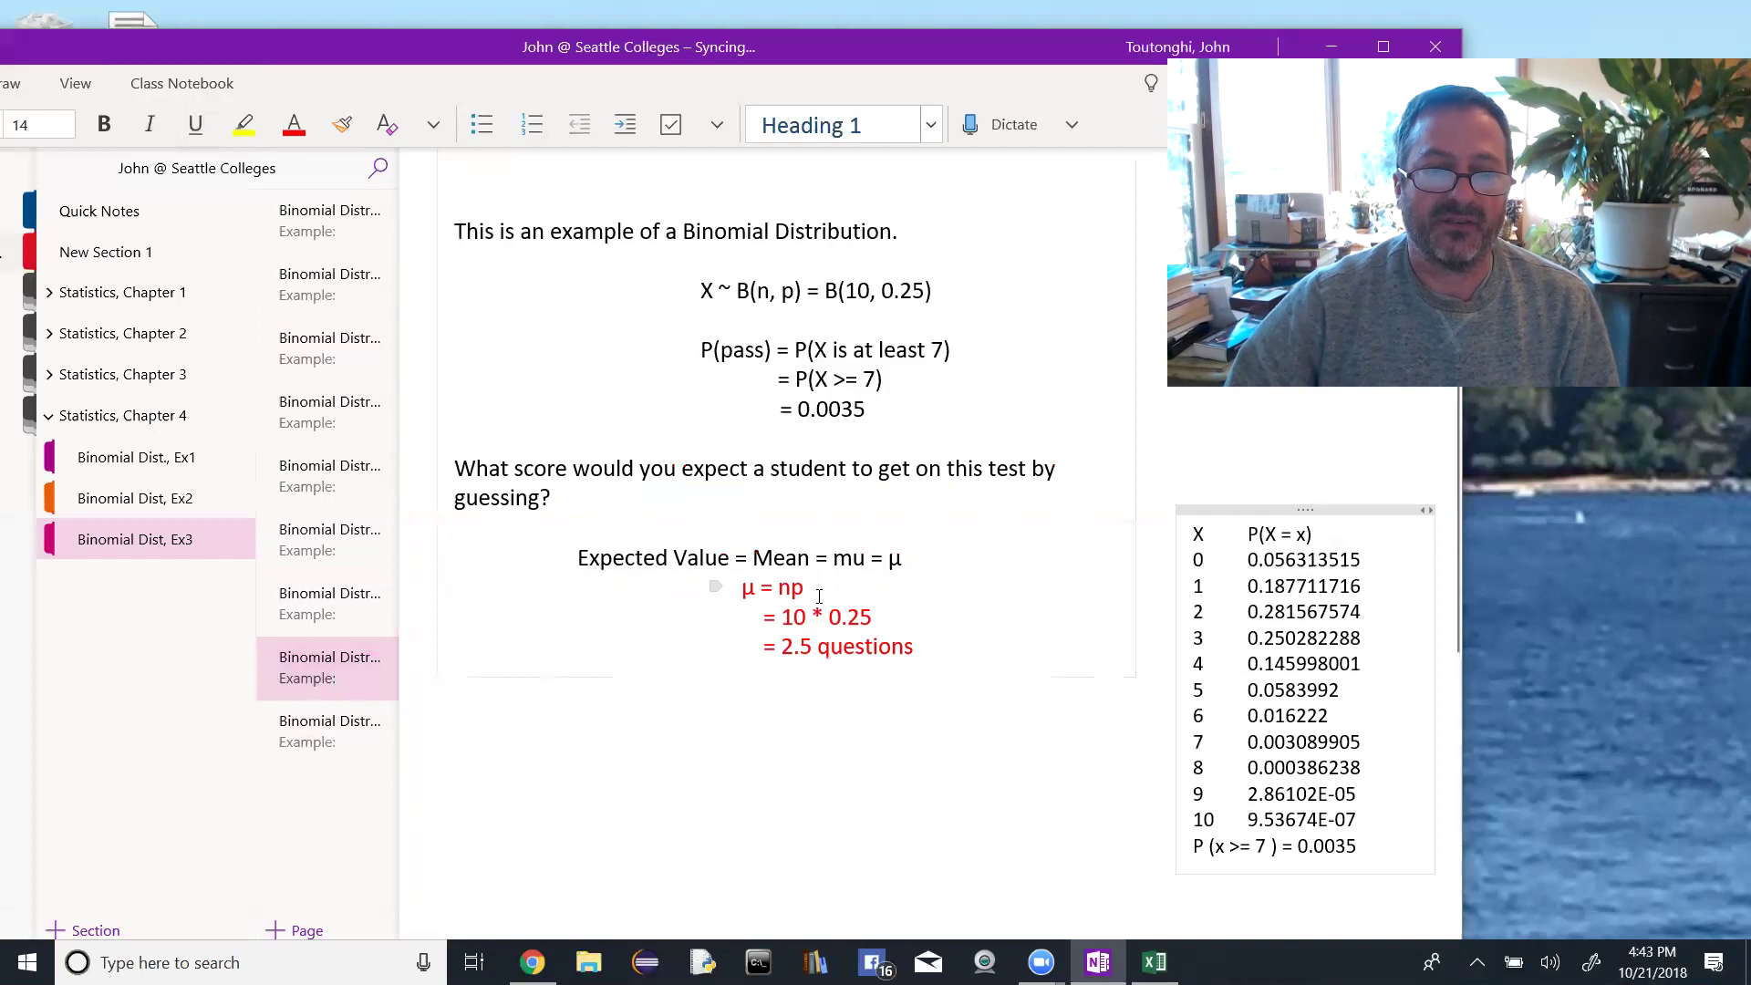
drag(792, 590, 777, 590)
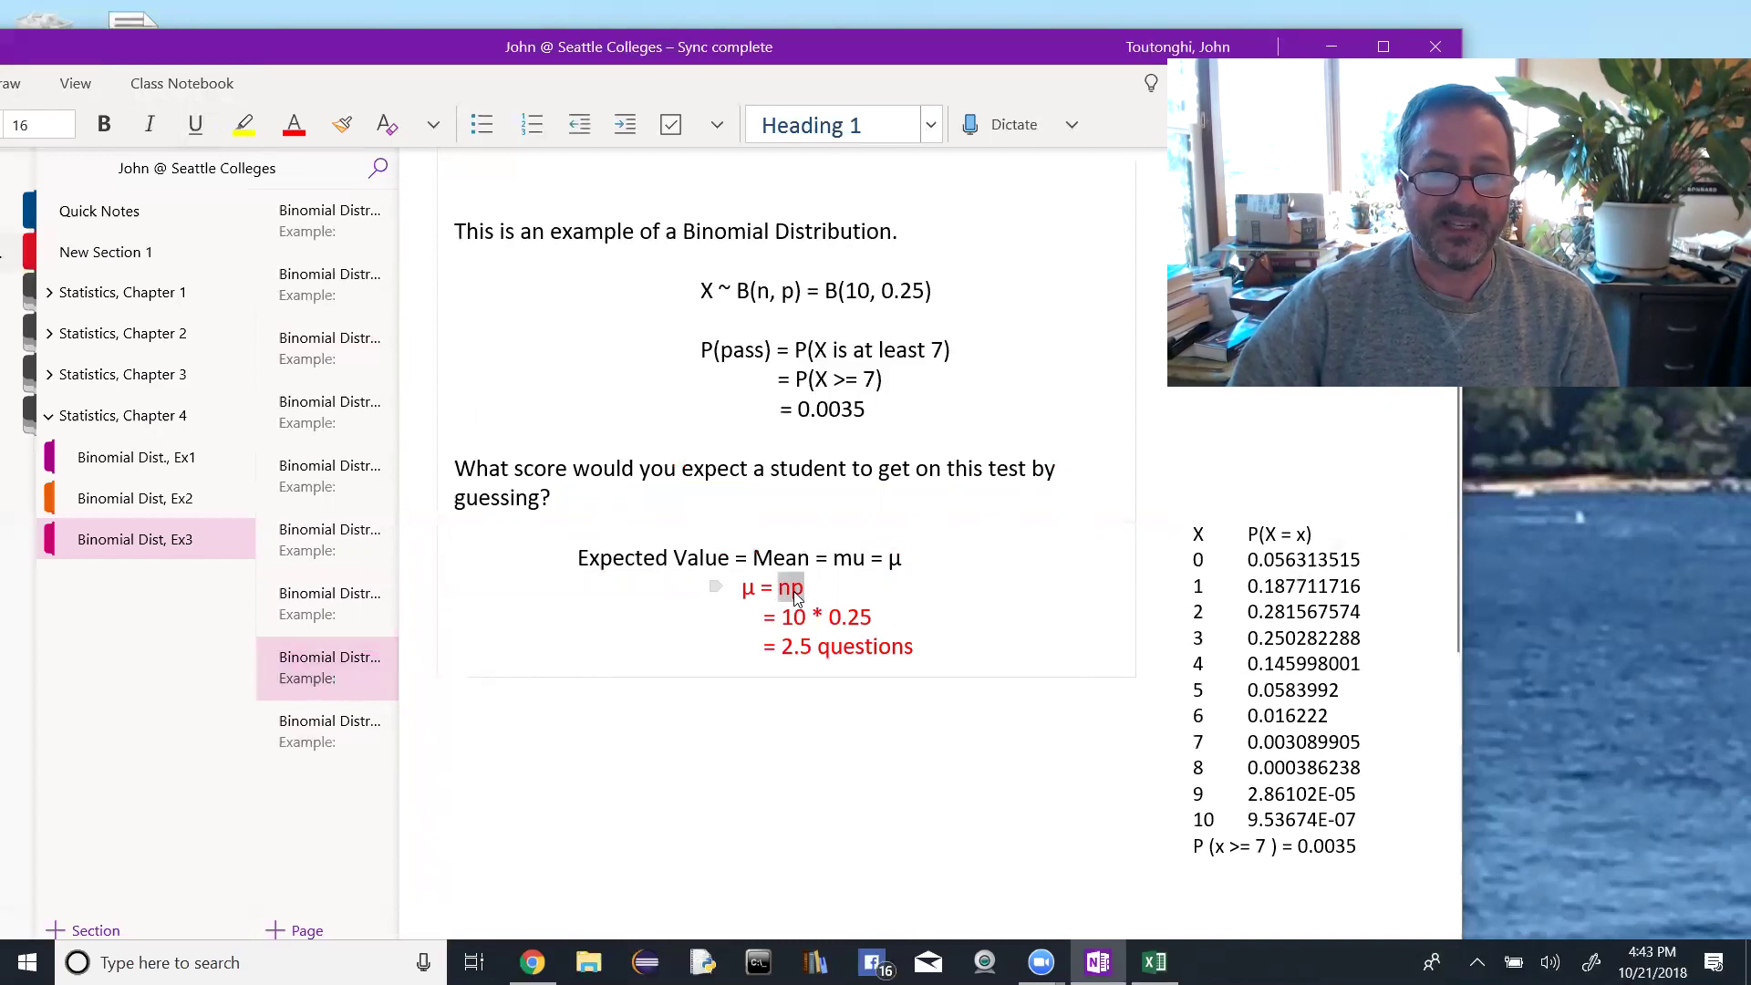
drag(783, 617, 919, 663)
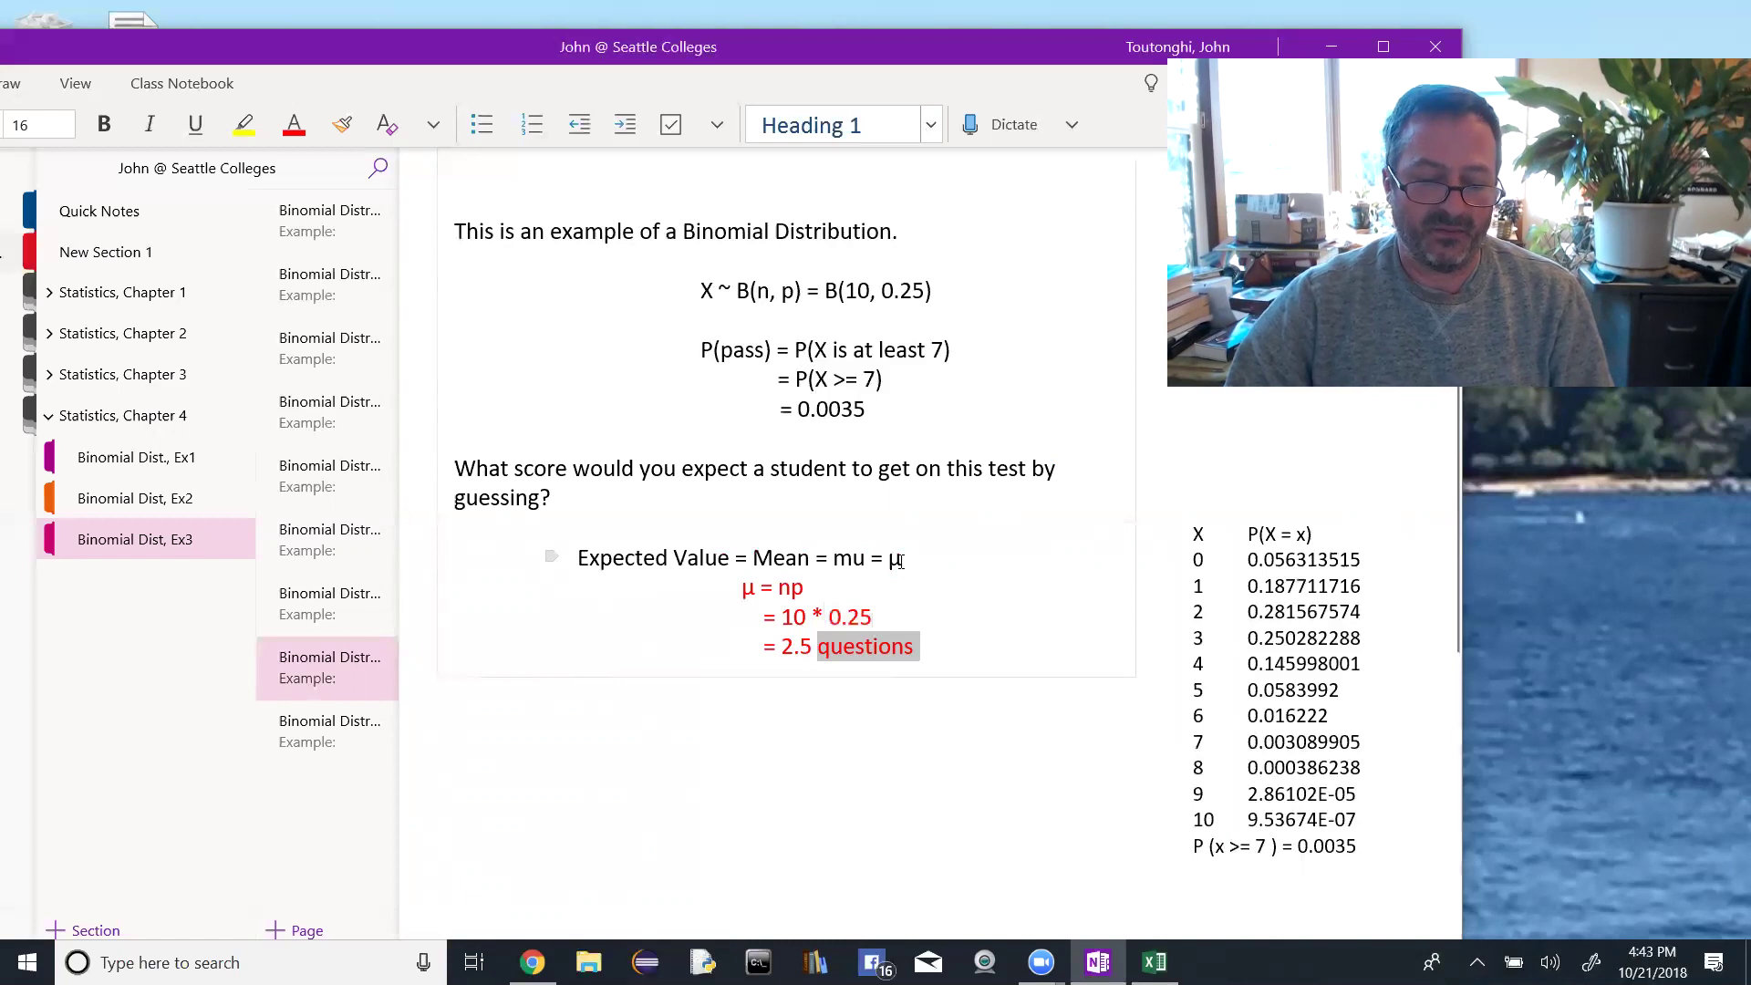
click(934, 659)
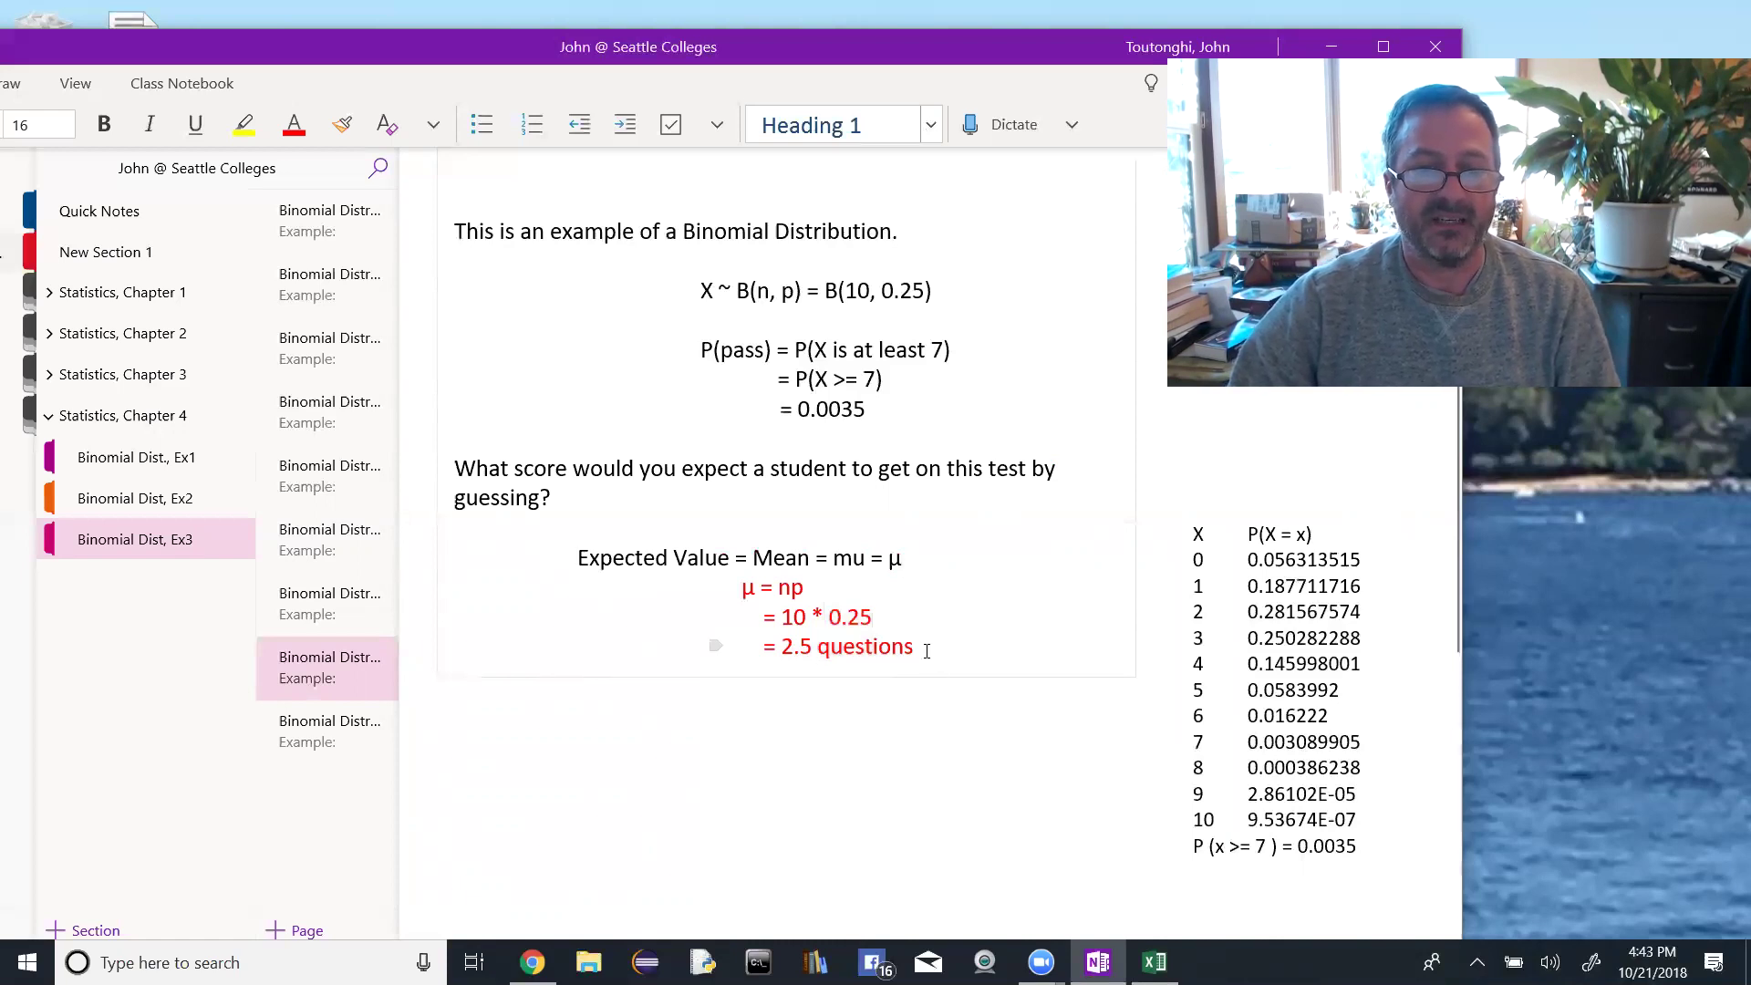
Step: On the last page, italicize the phrase 'X is at least 7' in the P(pass) line
click(338, 737)
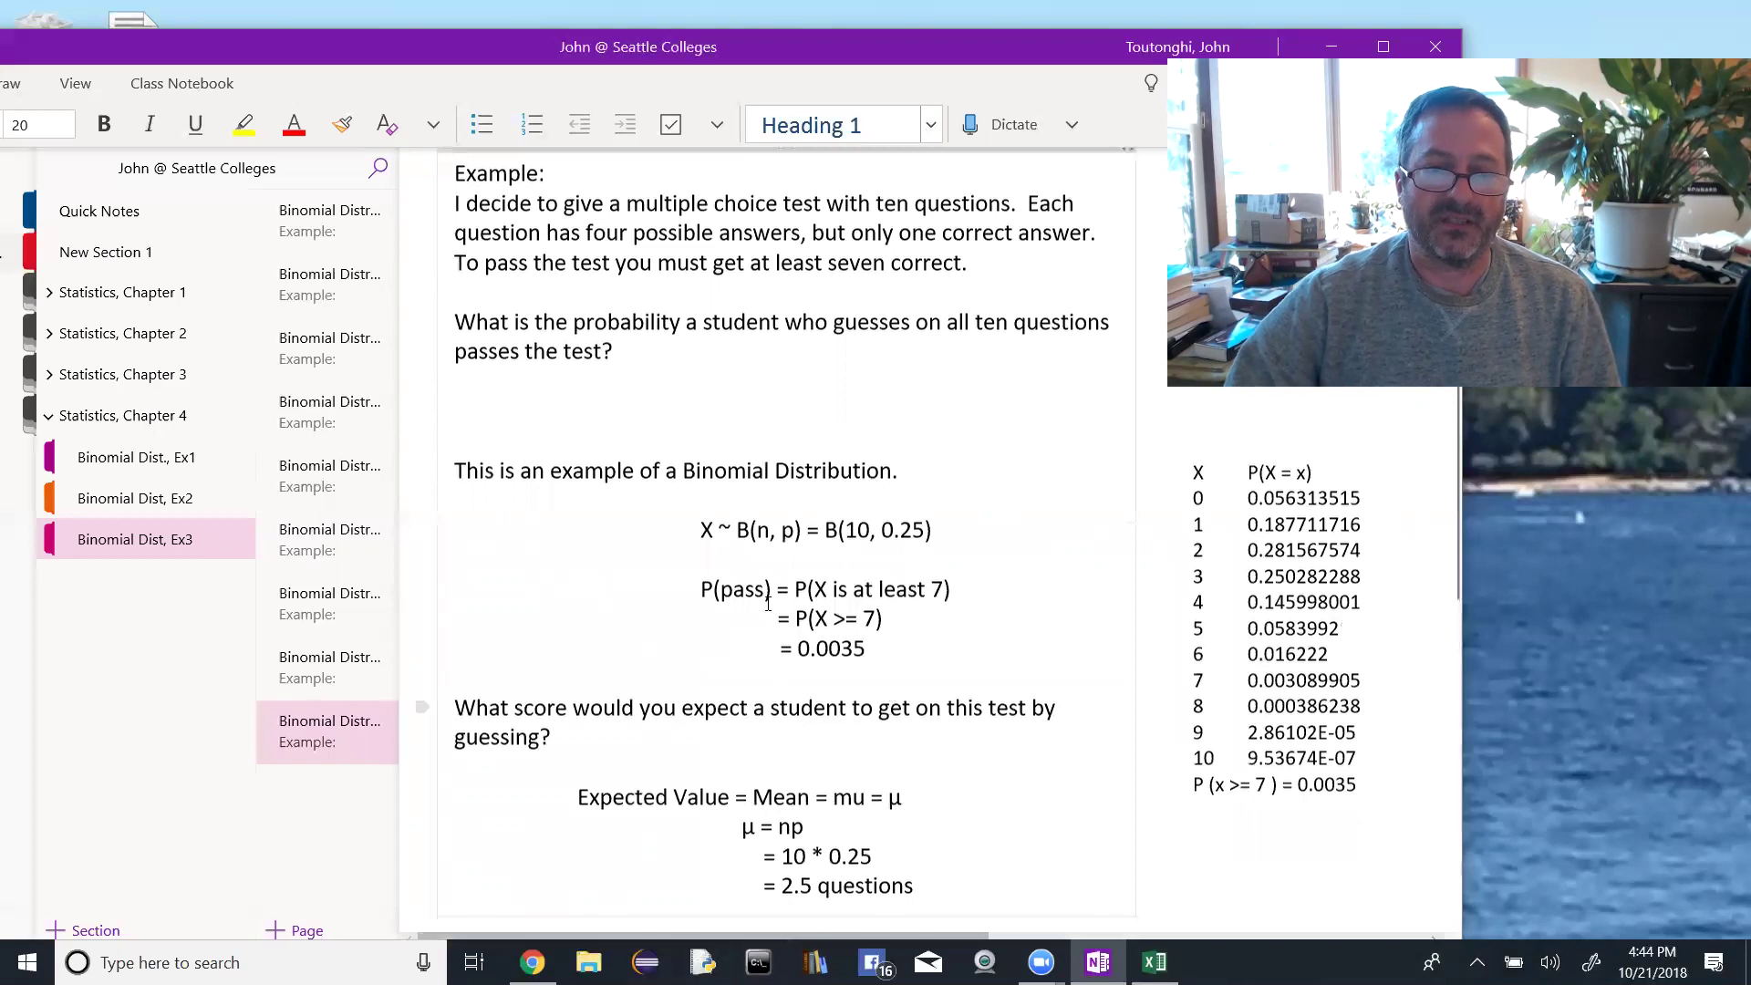
double_click(737, 589)
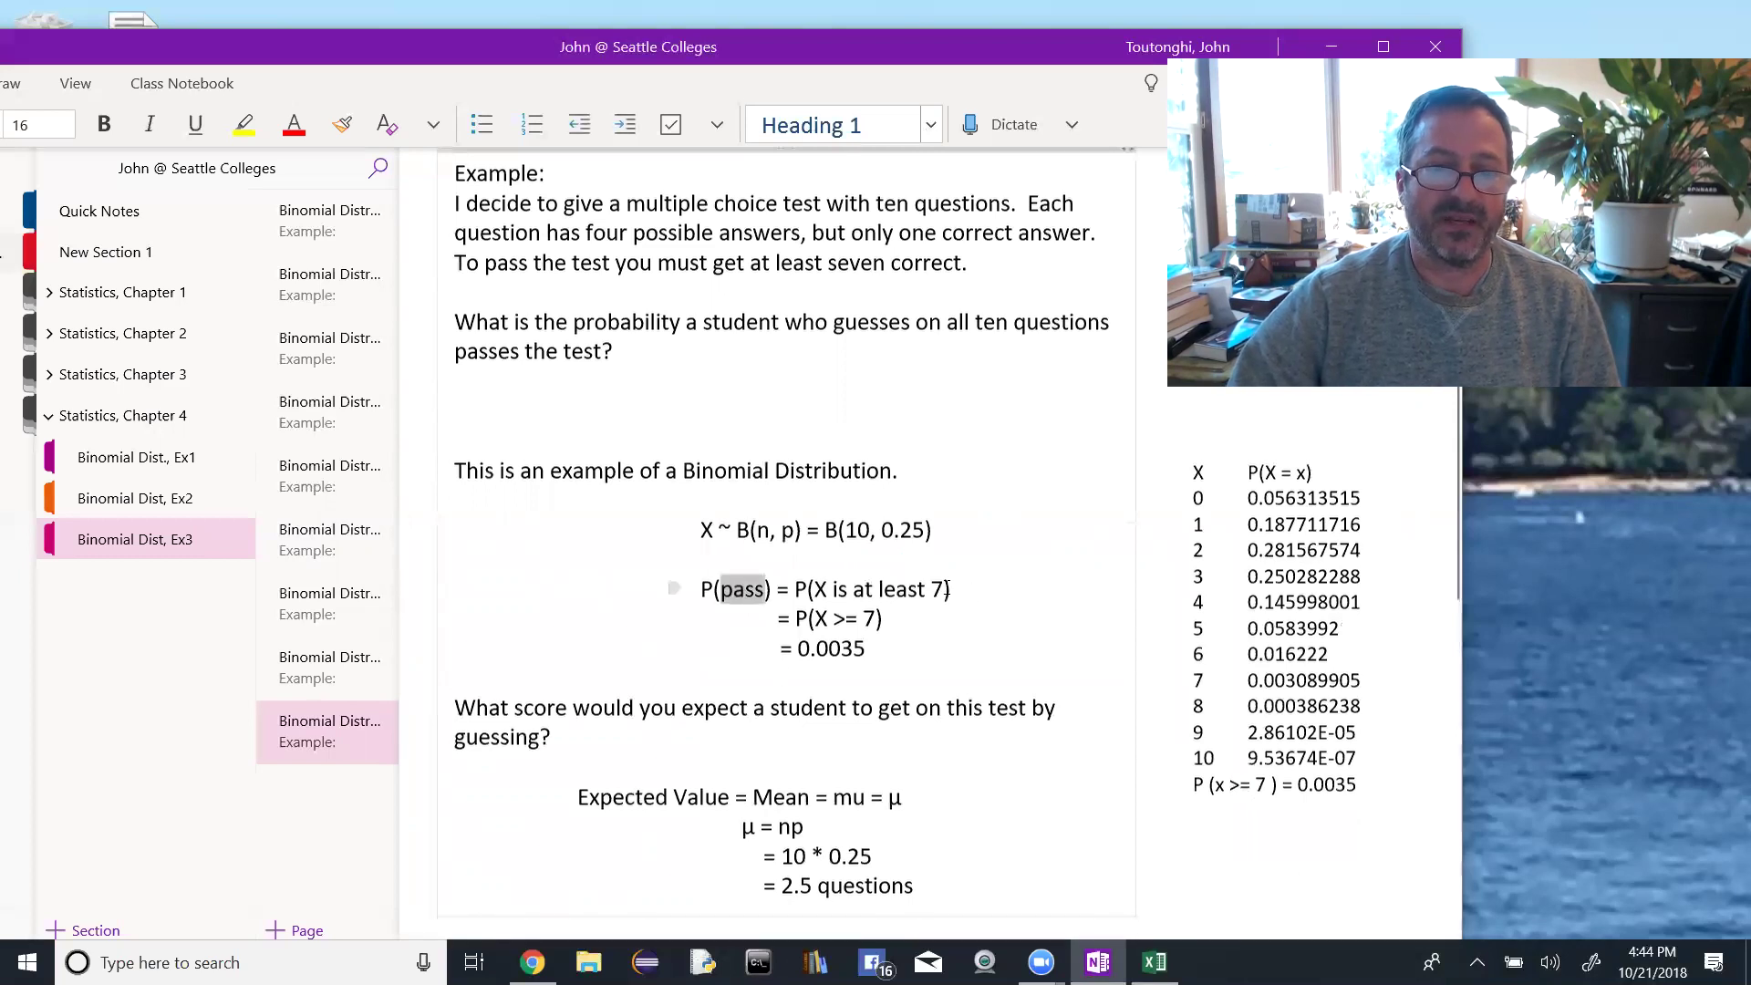
drag(945, 588, 813, 589)
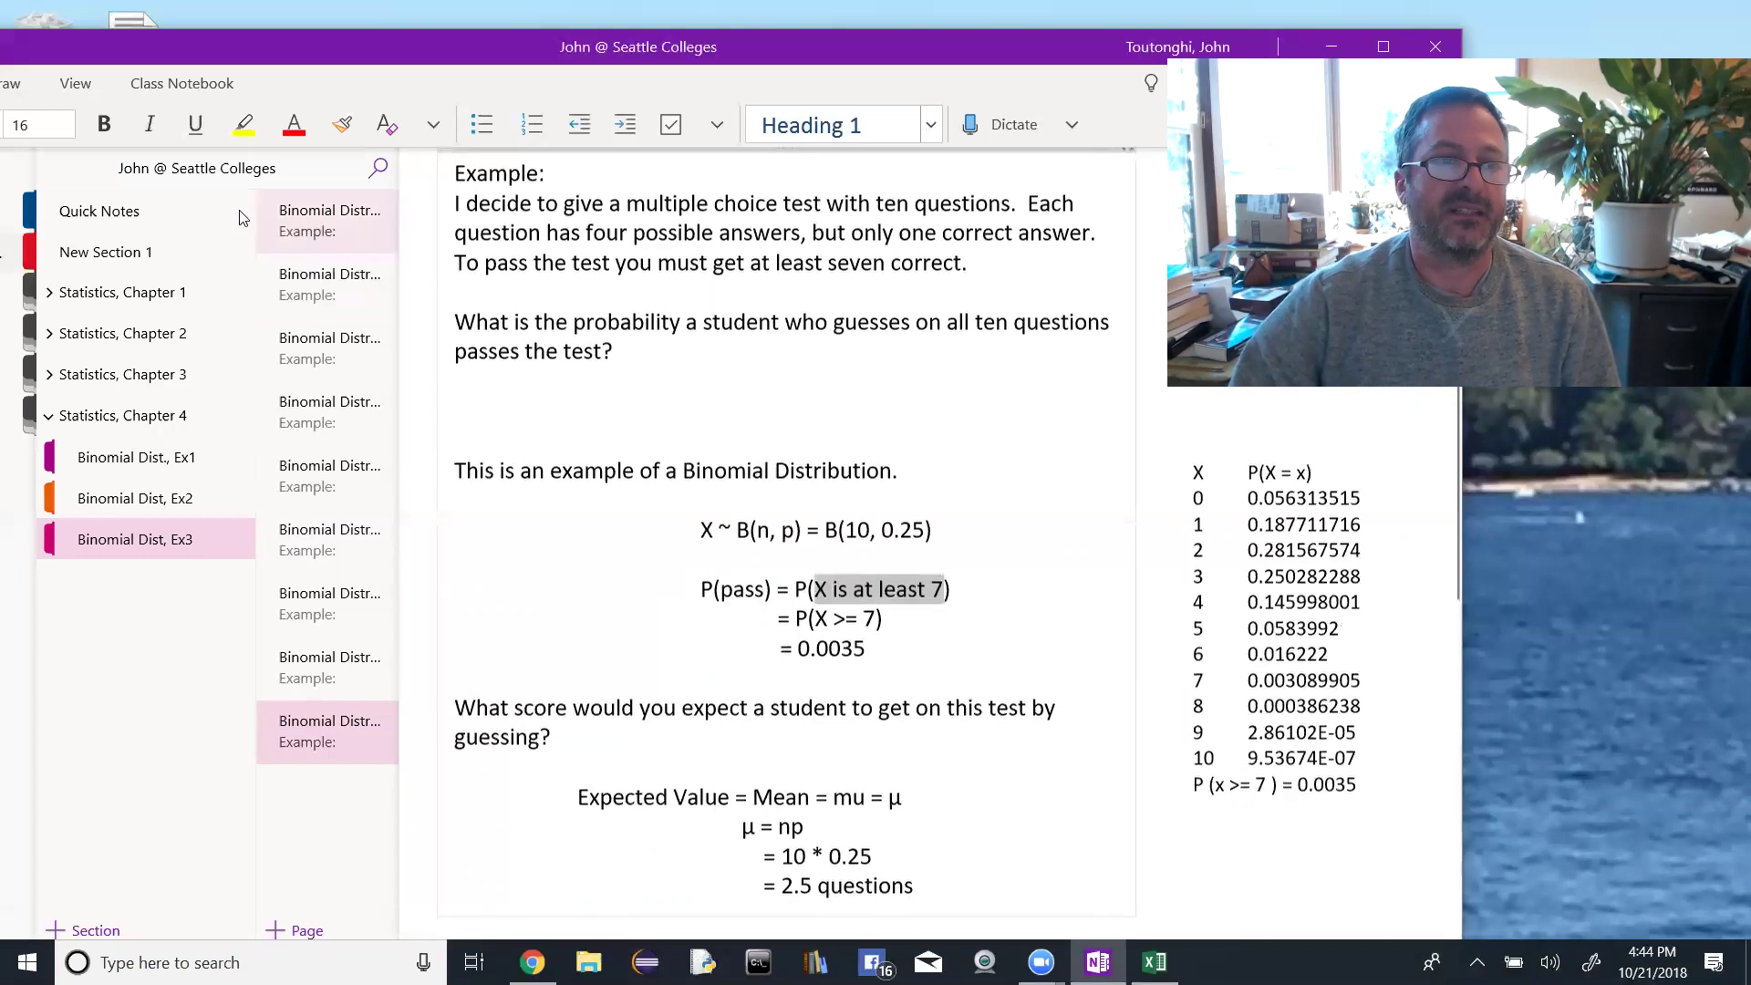
click(153, 128)
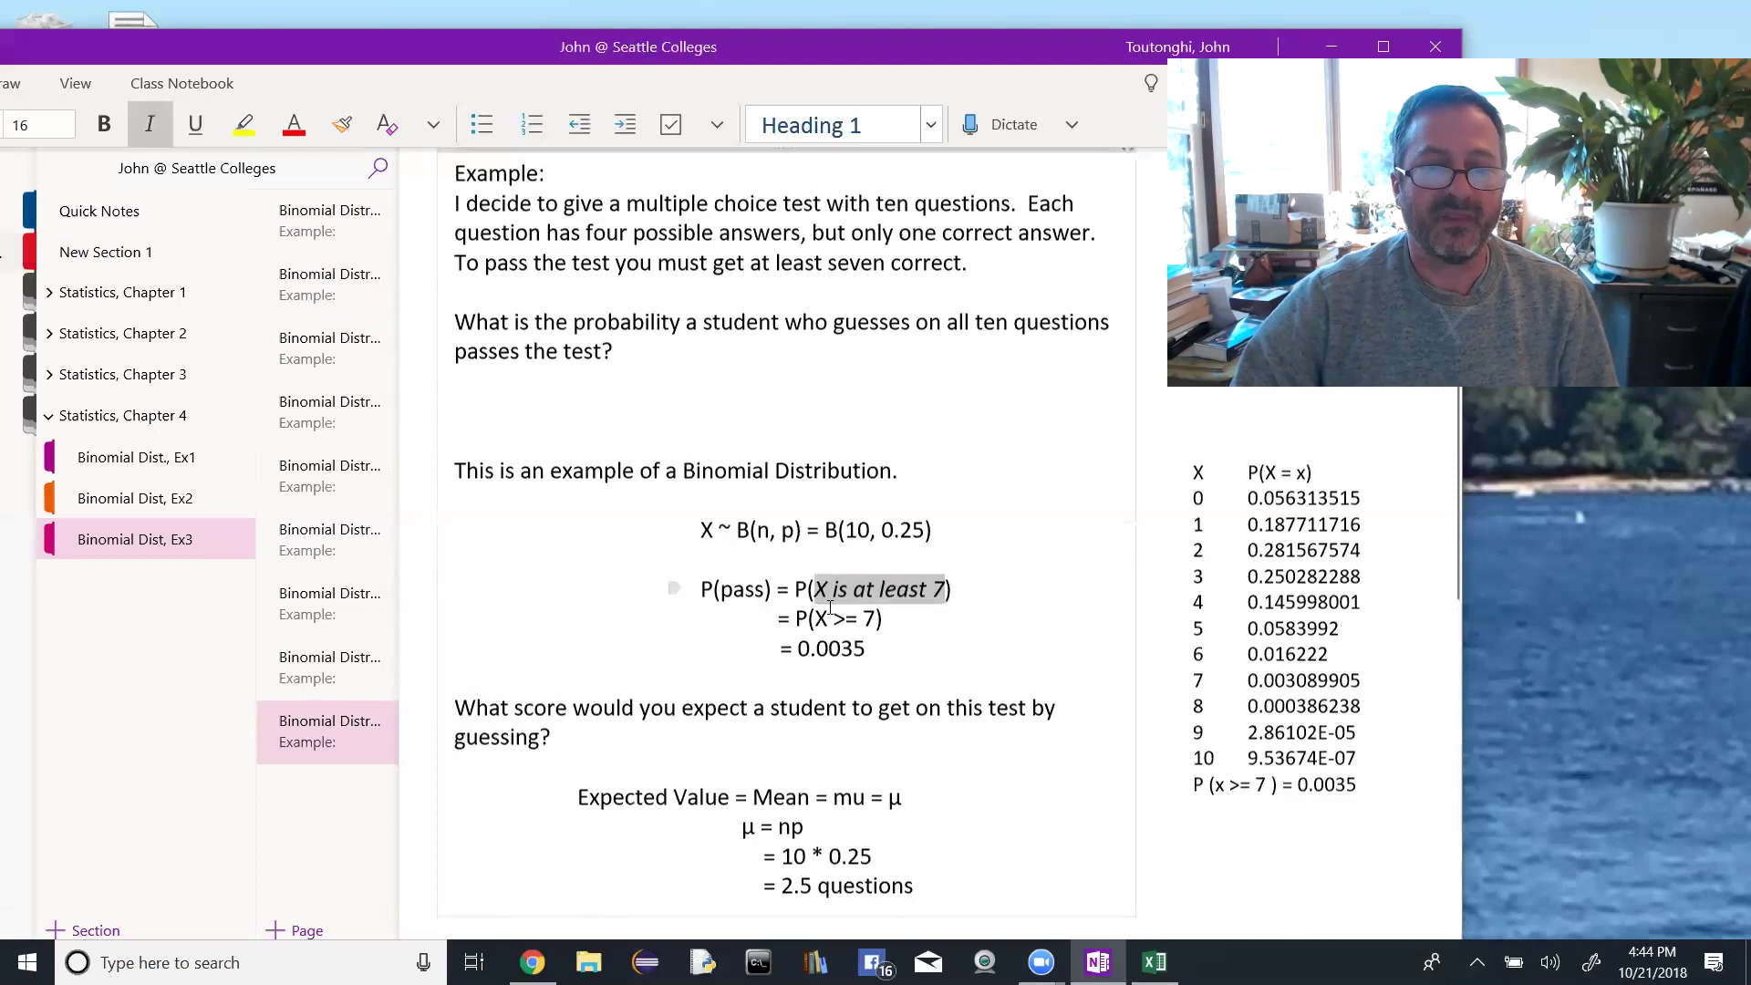
Step: Point out X >= 7, the table's rows 7 through 10 and their sum 0.0035, then the expected-score question
drag(814, 618, 876, 620)
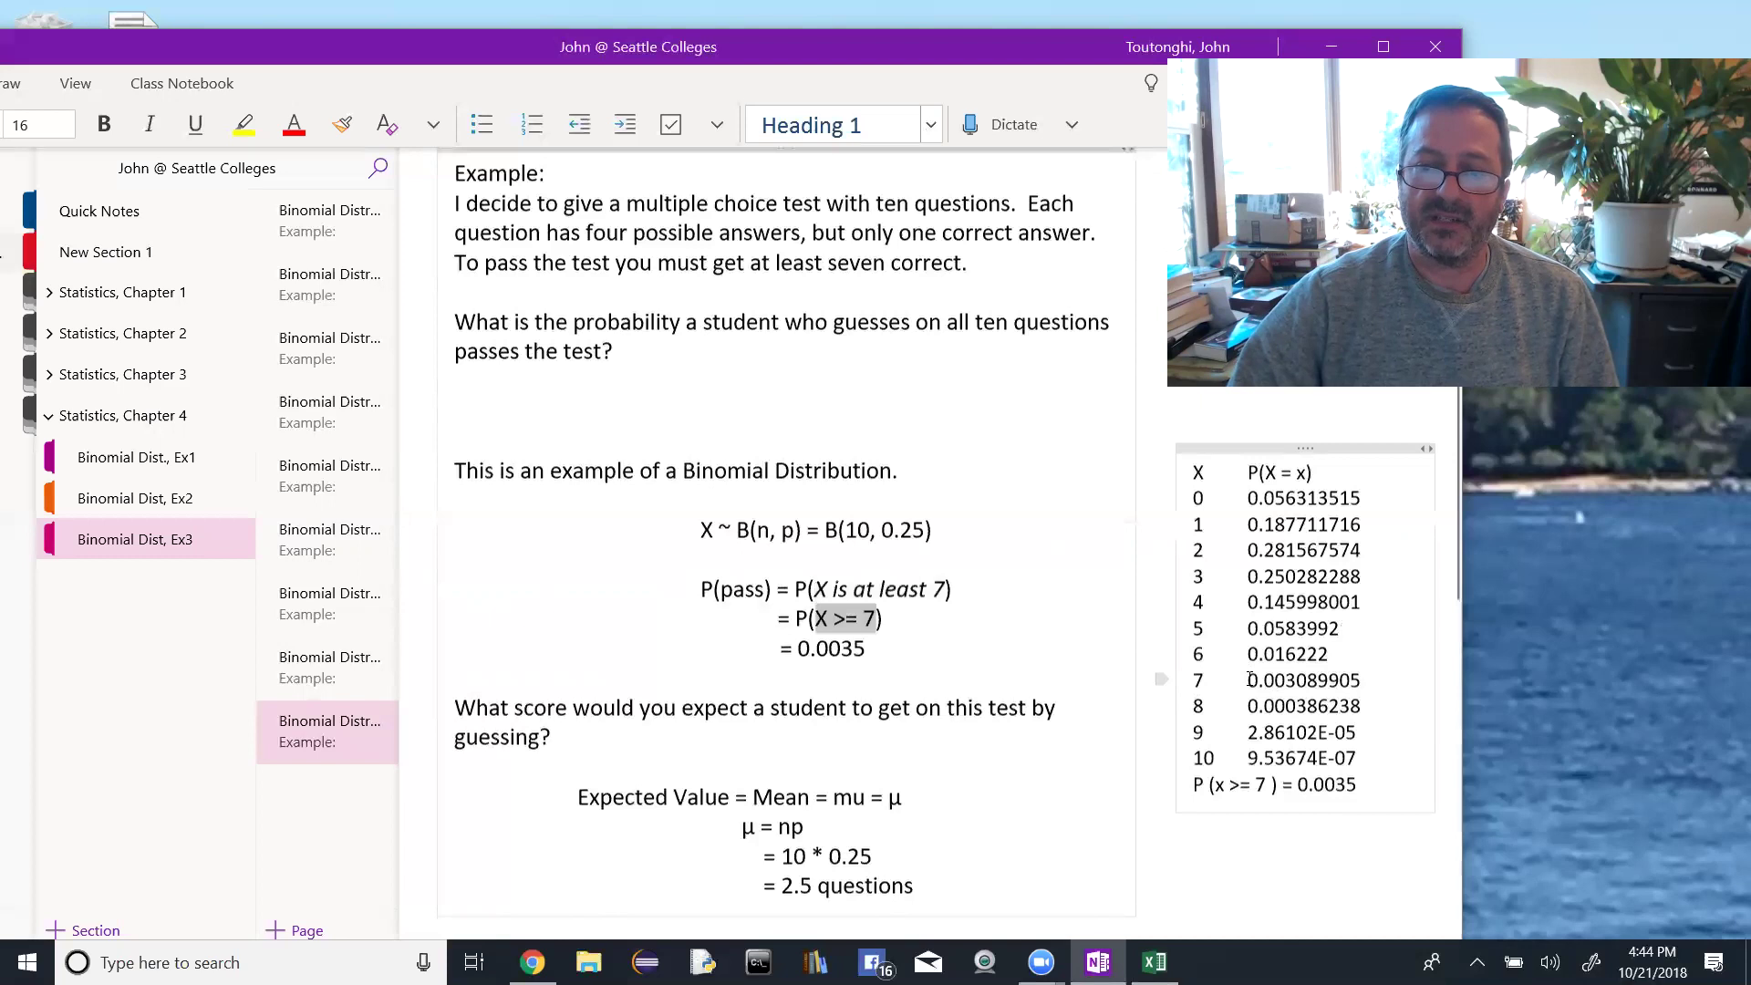
drag(1250, 679, 1365, 758)
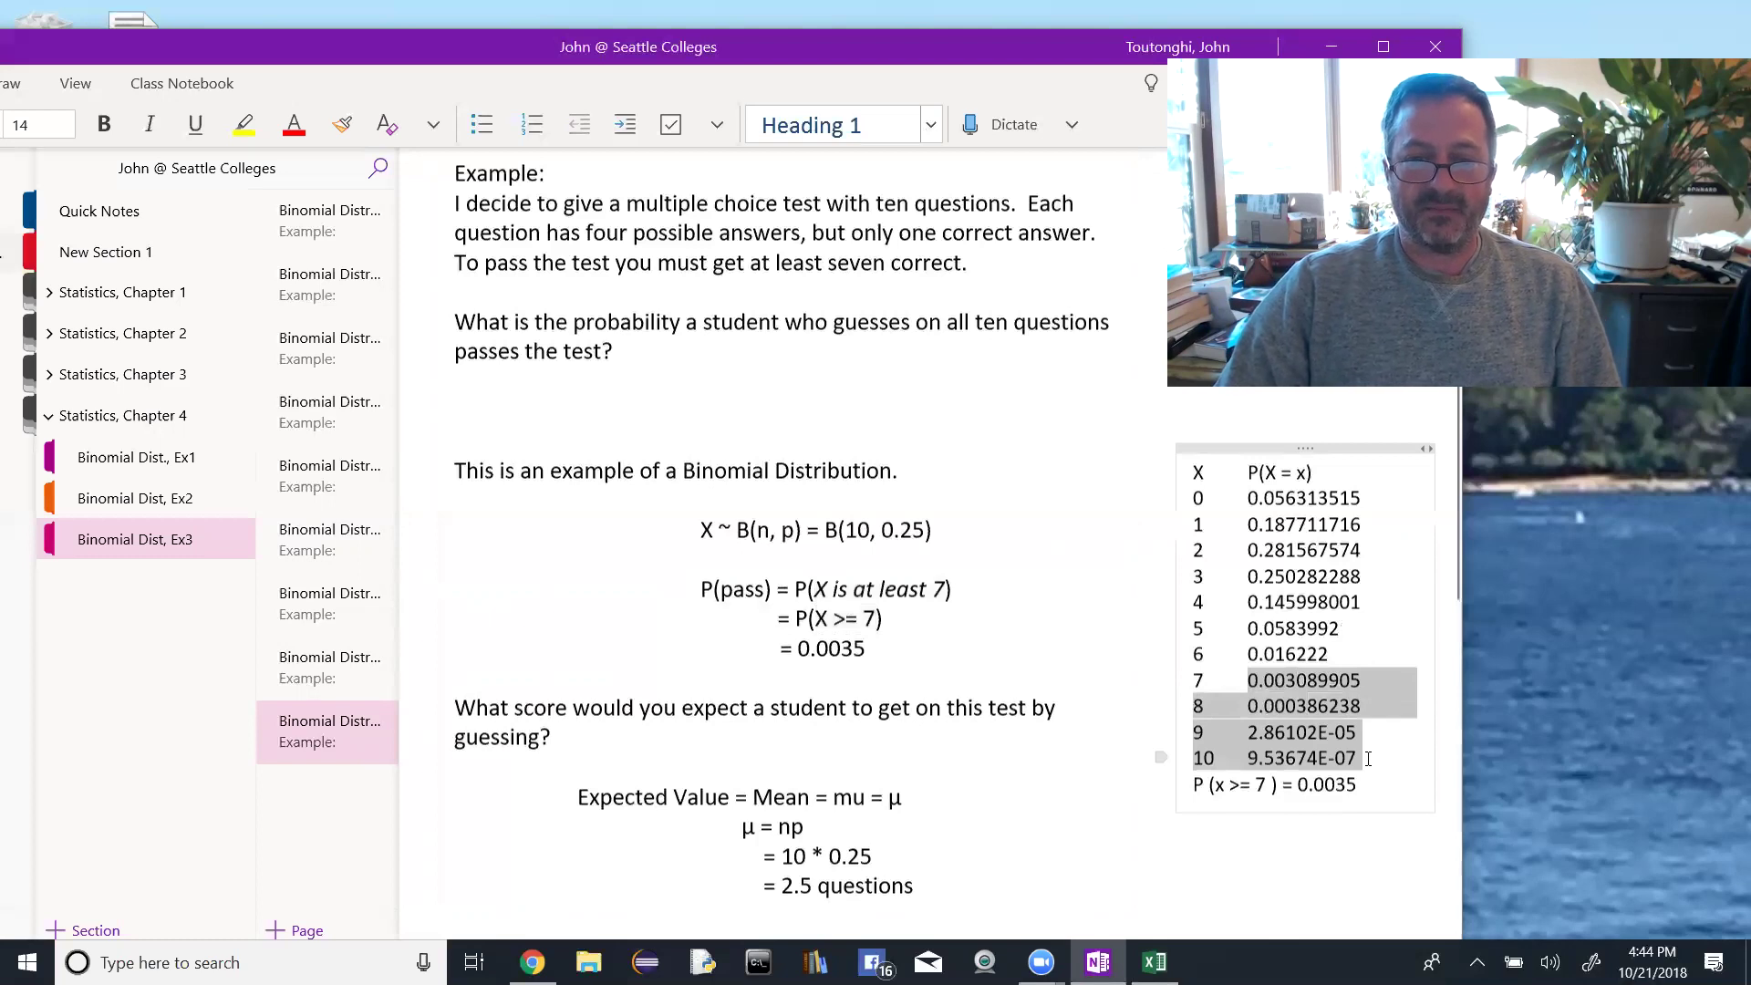
drag(1359, 785, 1296, 789)
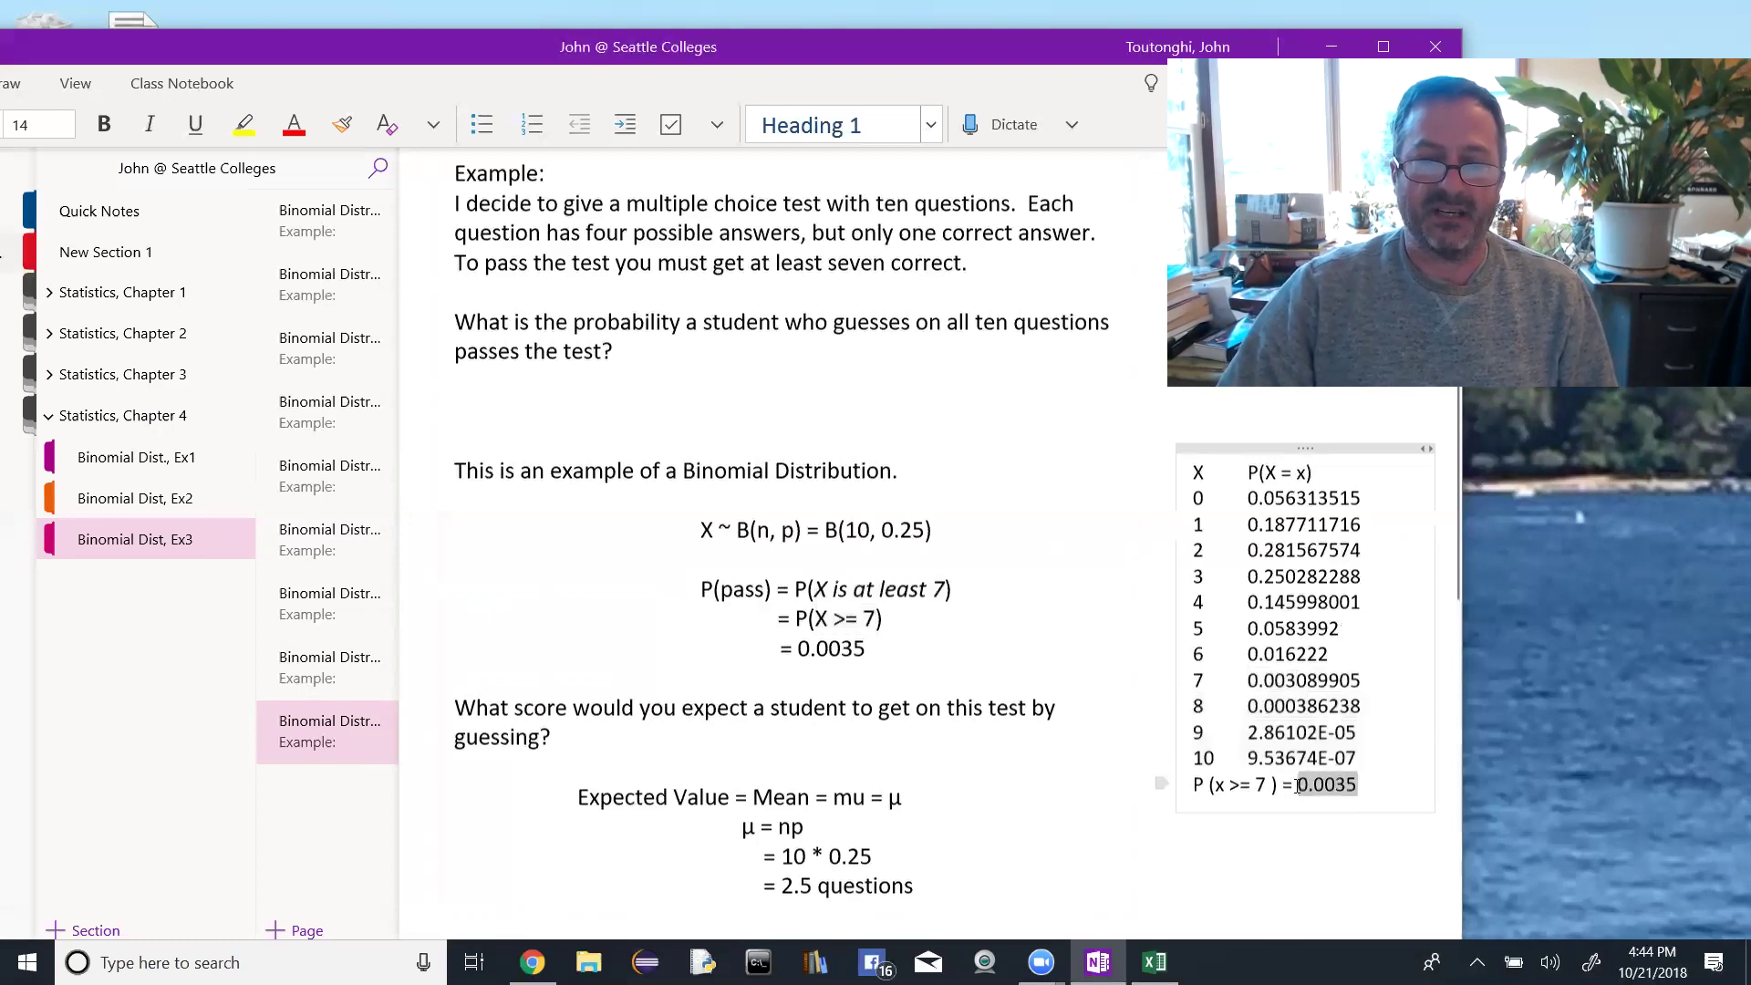
click(888, 653)
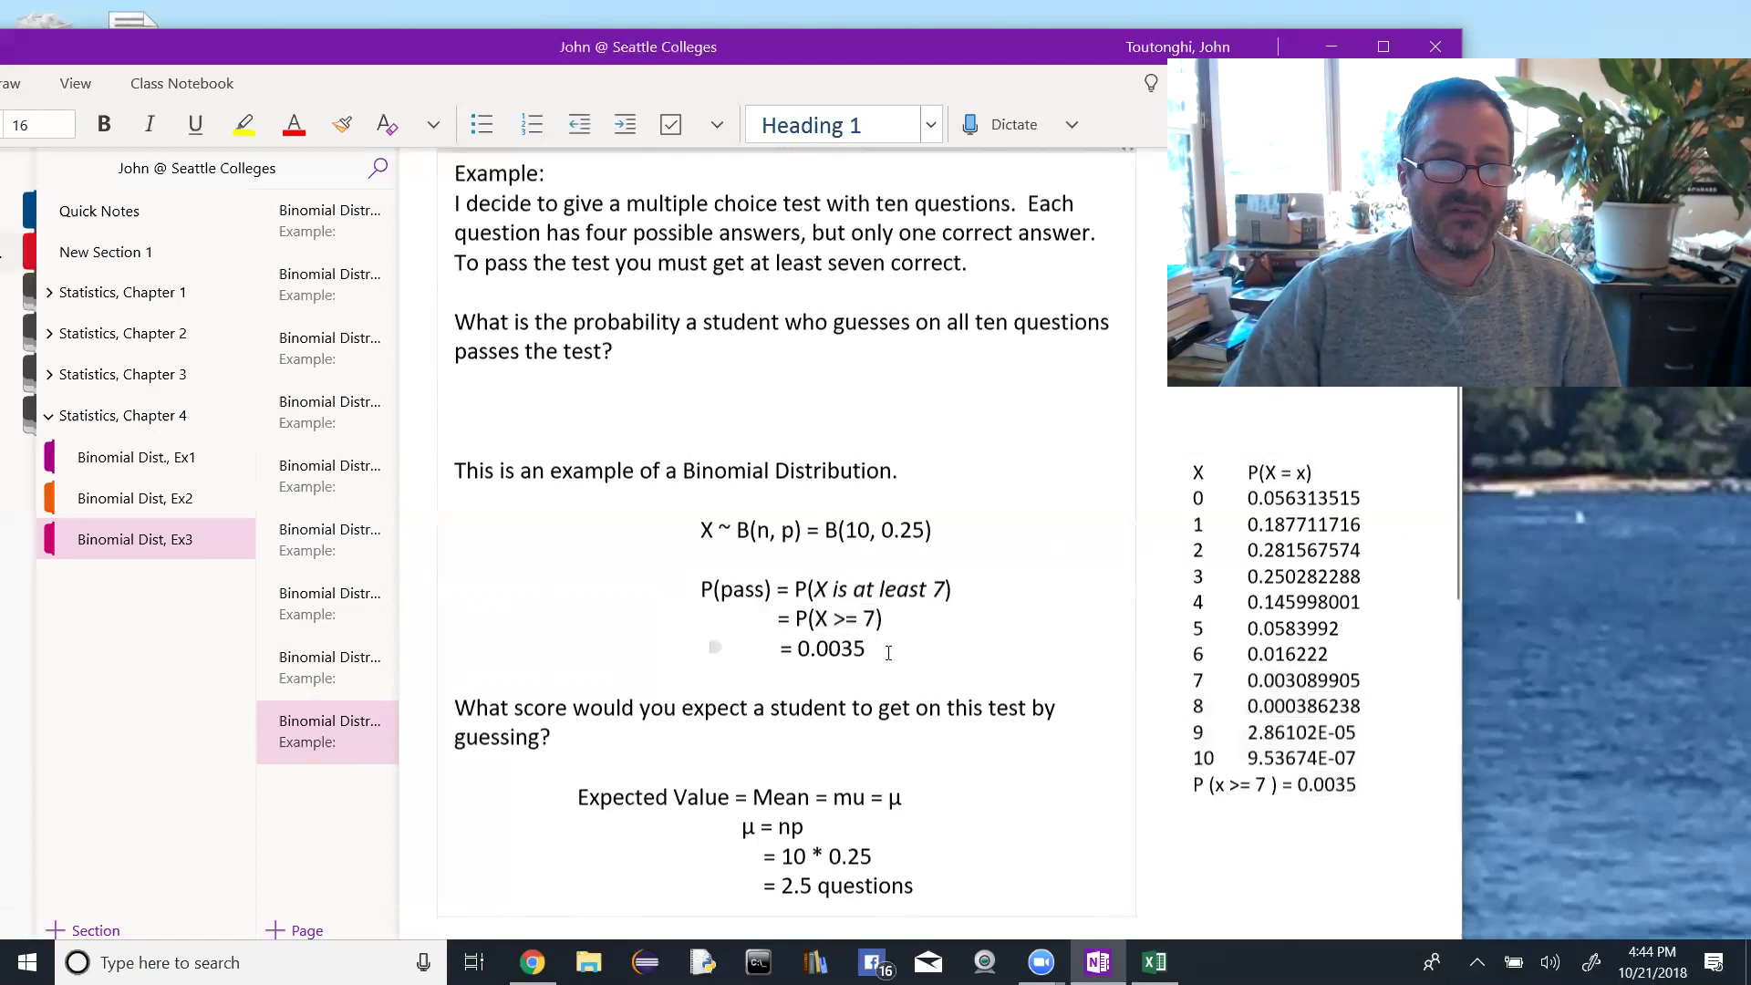
click(790, 733)
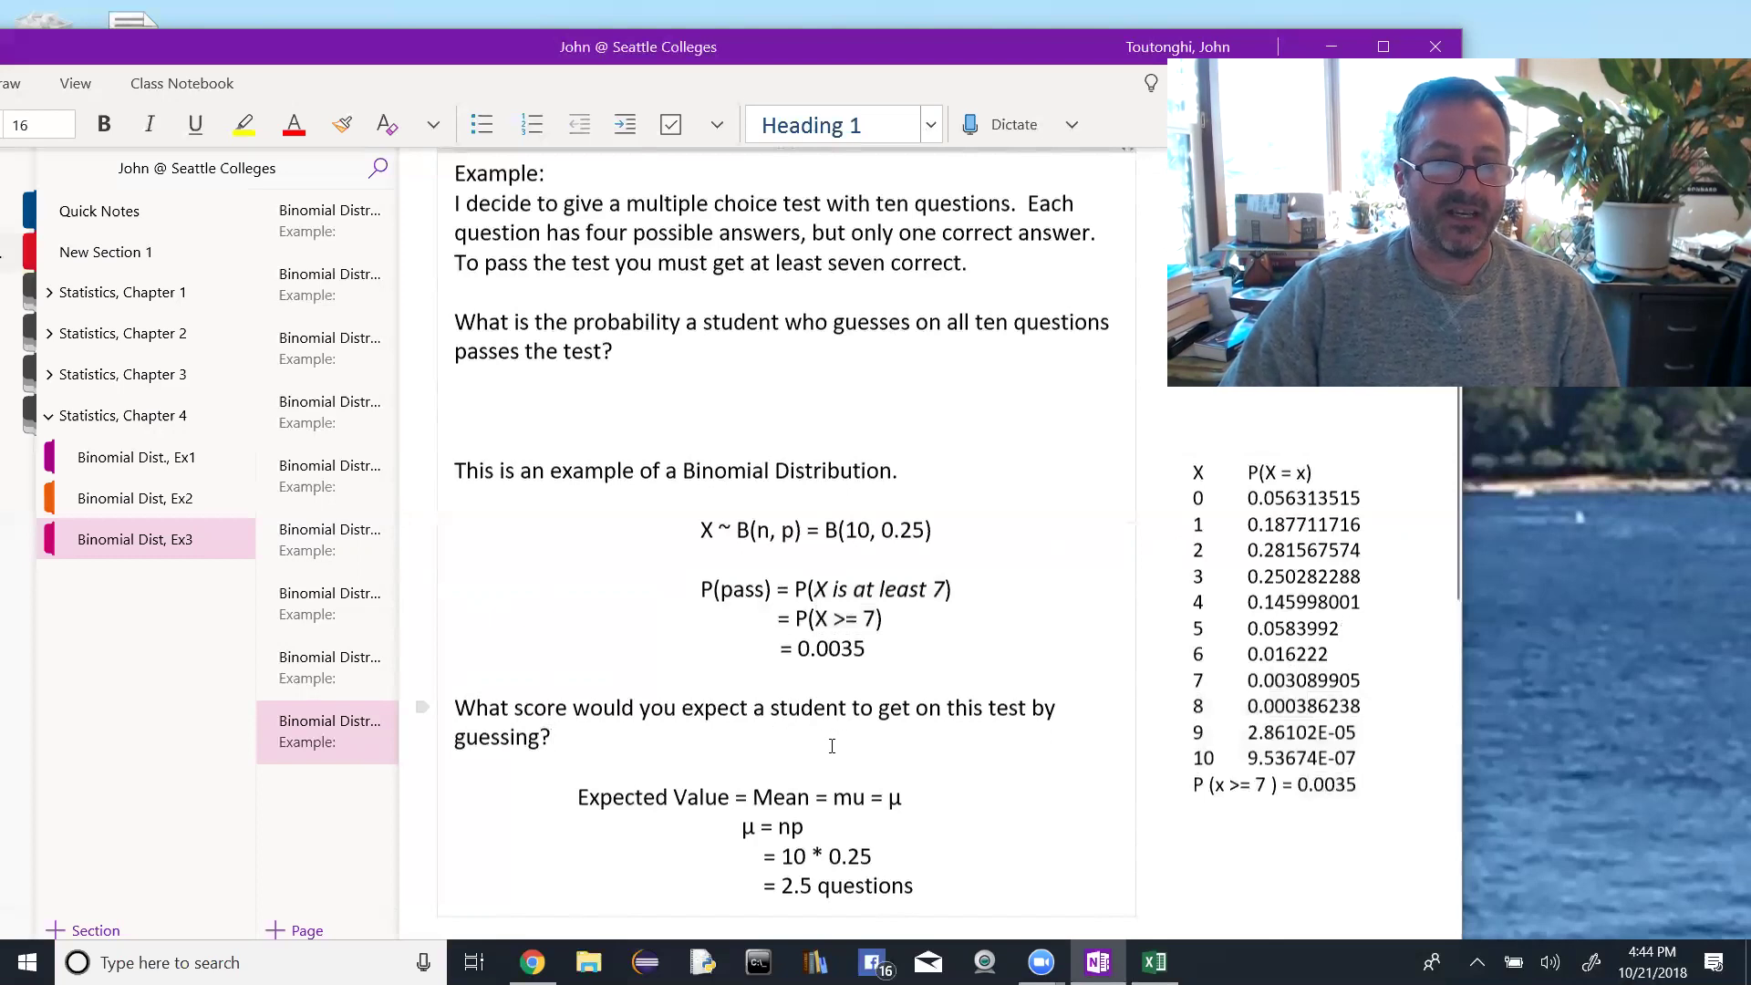